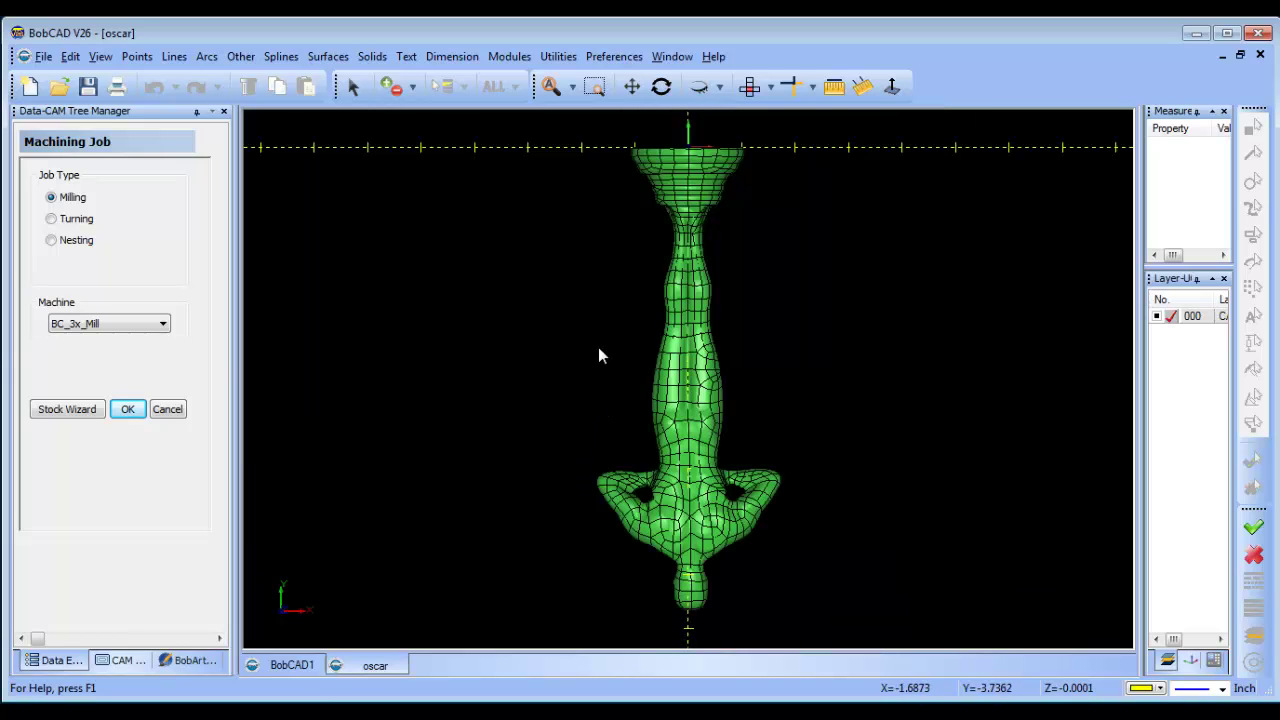
Set up a geometry rotation of 90° about Z with origin 0,0,0
scroll(595, 335, "down", 2)
left_click_drag(768, 474, 771, 171)
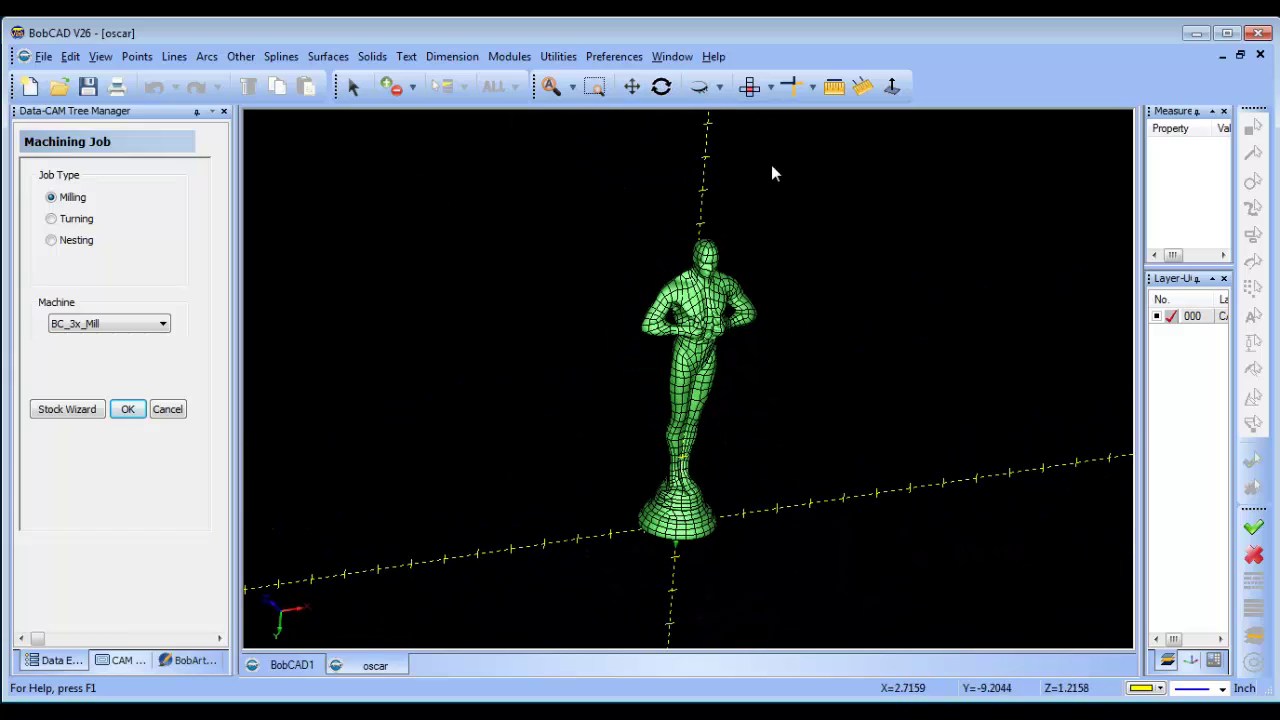
left_click(754, 94)
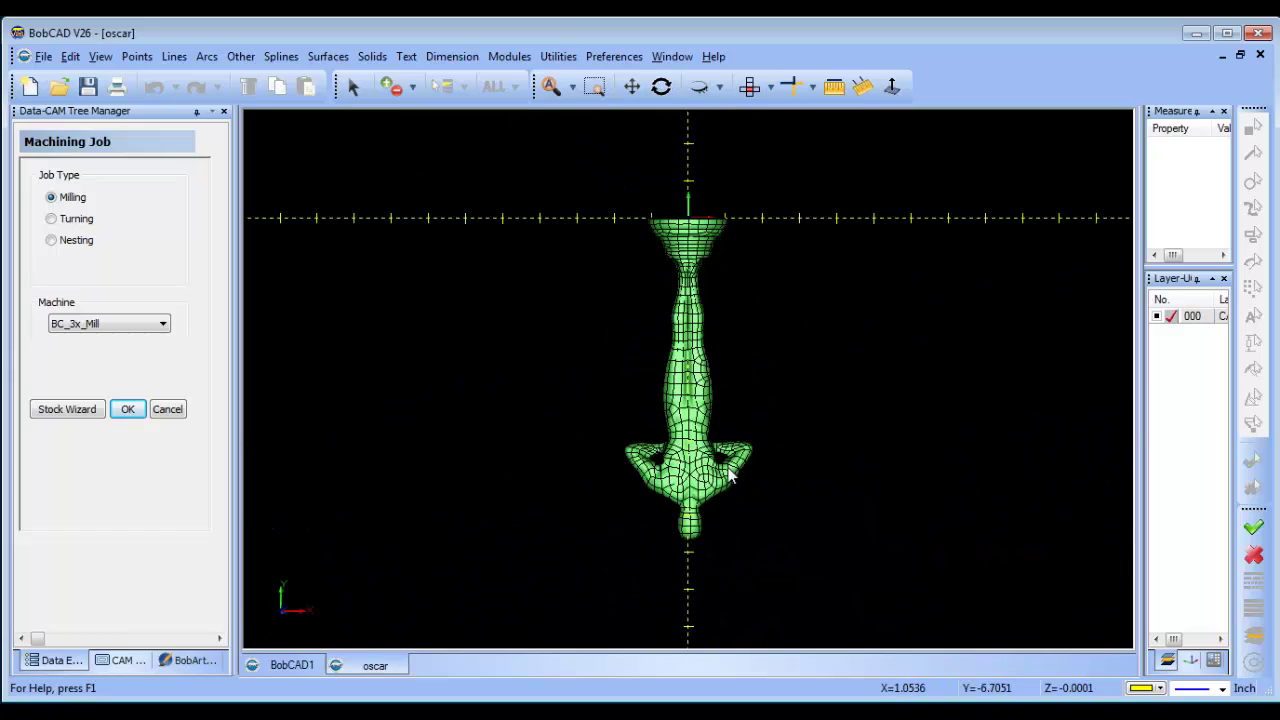
left_click(556, 57)
left_click(592, 98)
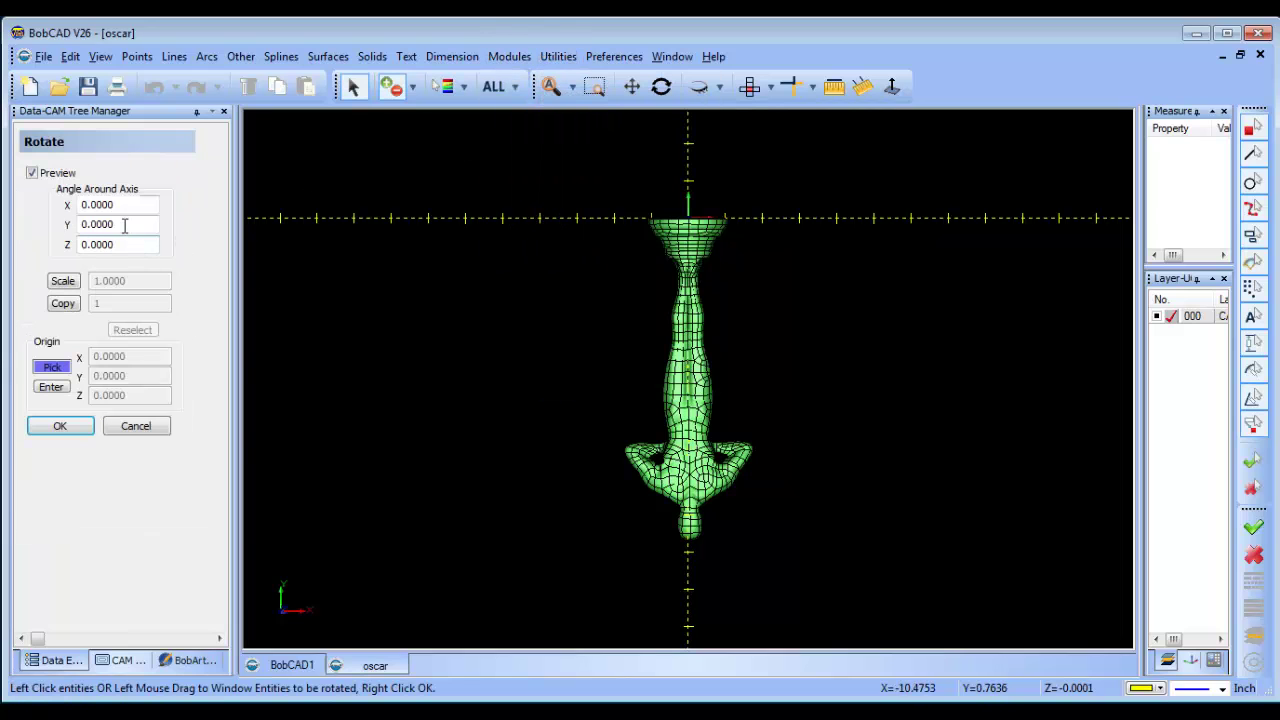
double_click(122, 244)
type("90")
key("Tab")
left_click(51, 387)
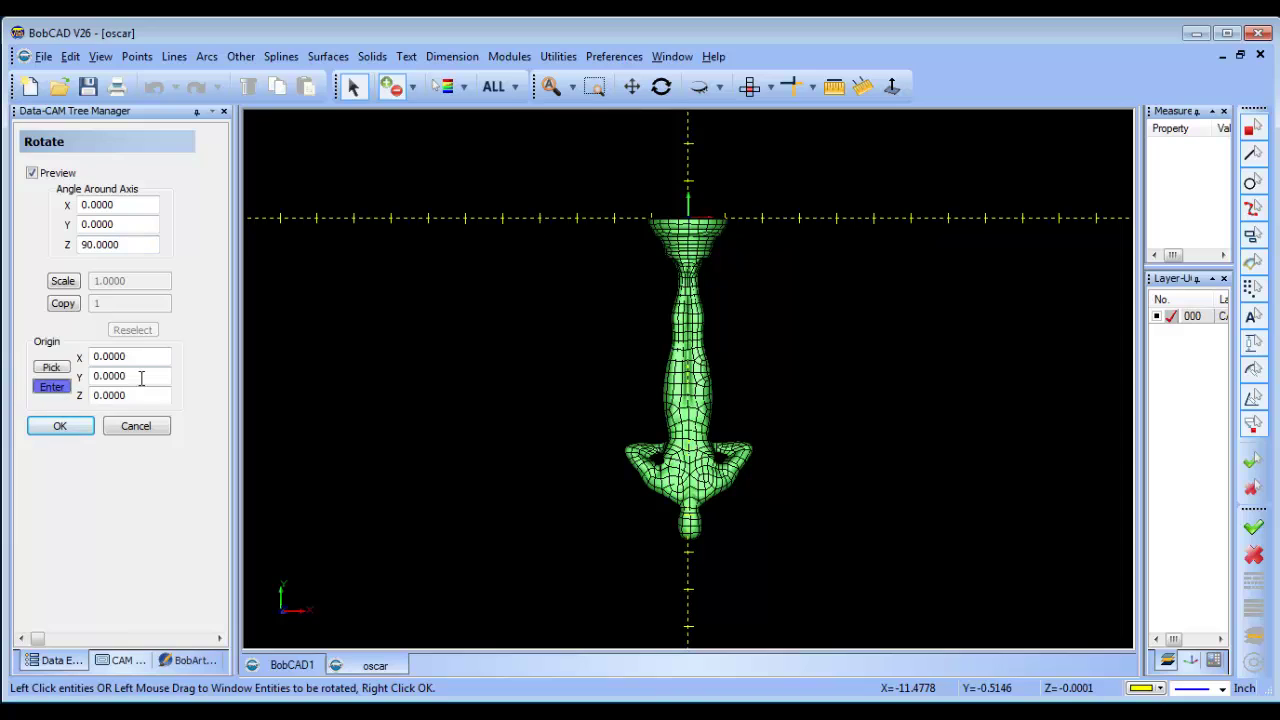
Select the statuette and apply the 90° rotation
right_click(416, 181)
left_click(449, 197)
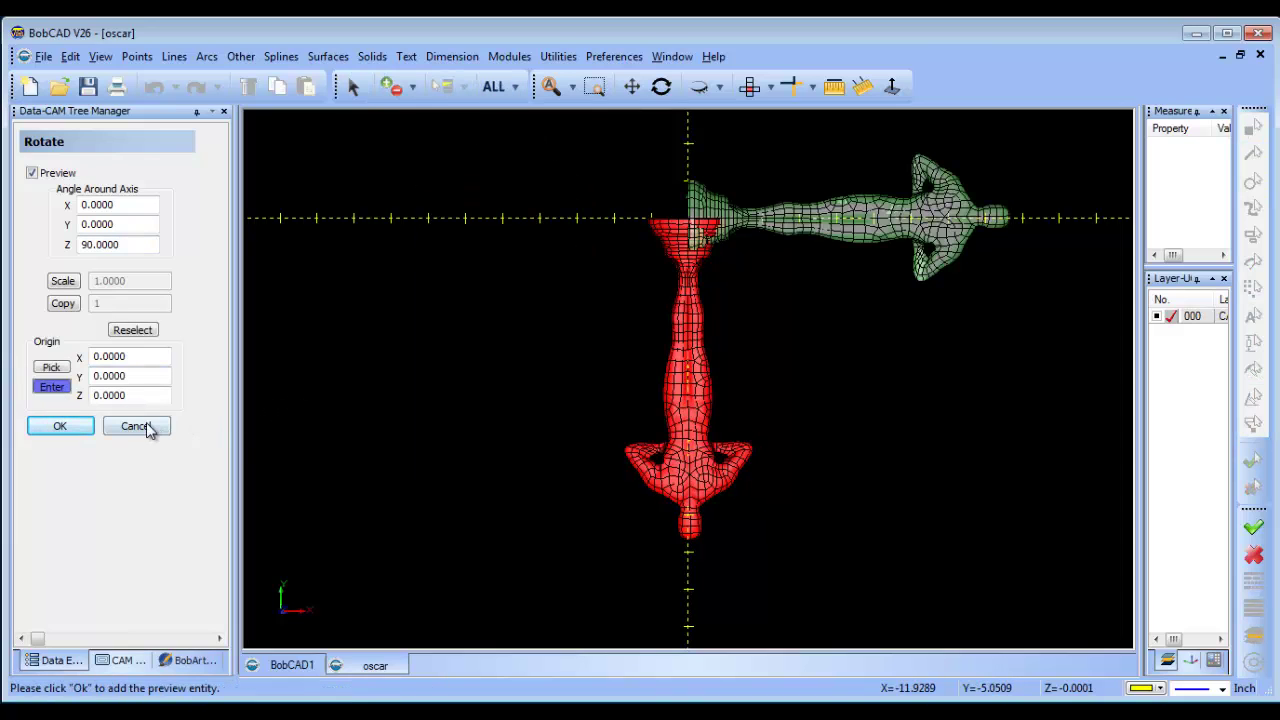
left_click(62, 428)
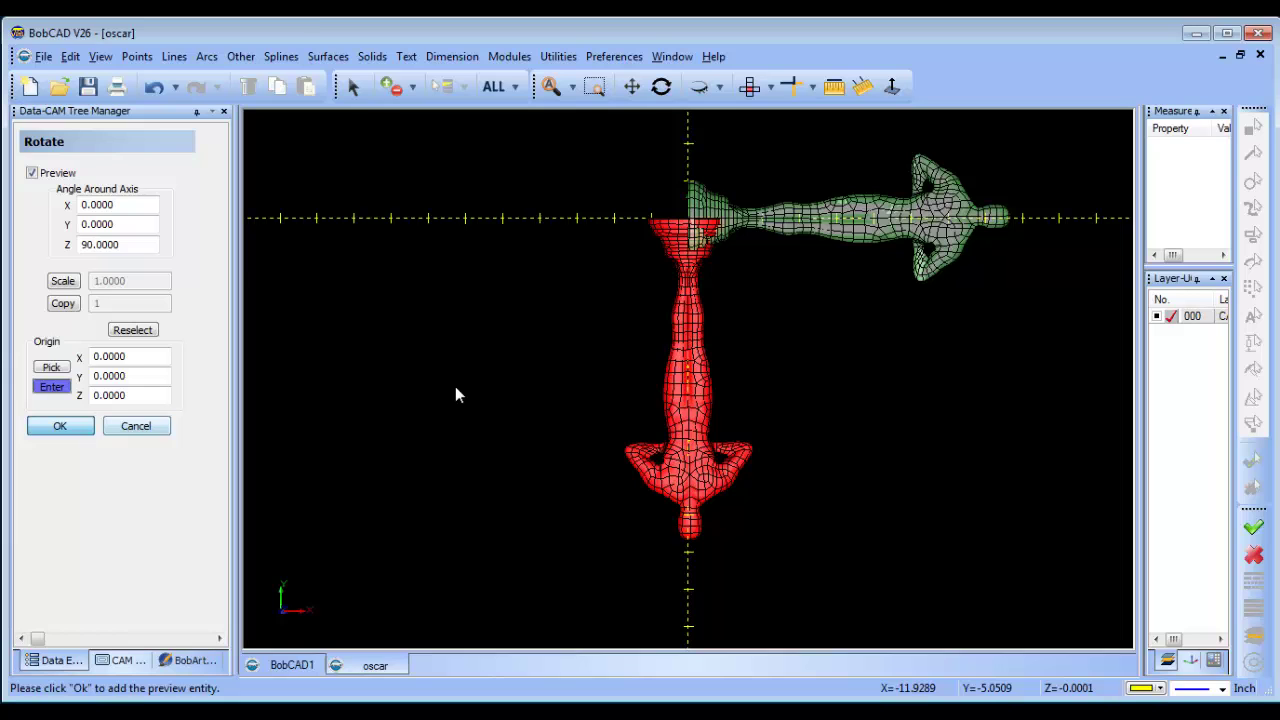
left_click(57, 428)
Orbit the rotated statuette into a tilted 3-D view
right_click(534, 318)
left_click(600, 347)
left_click(632, 87)
left_click_drag(689, 157, 716, 366)
Close the part settings and create a new milling job on the BC_4x_Mill machine
left_click(614, 57)
left_click(645, 116)
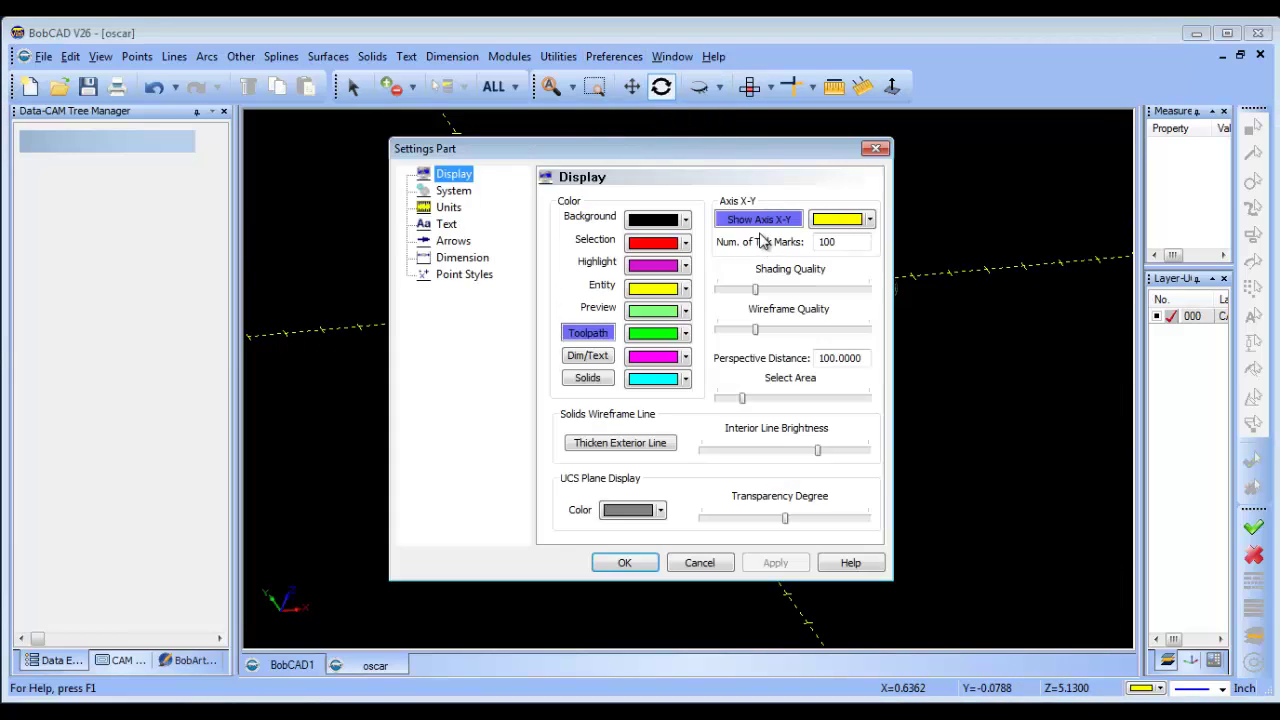
left_click(776, 563)
left_click(650, 565)
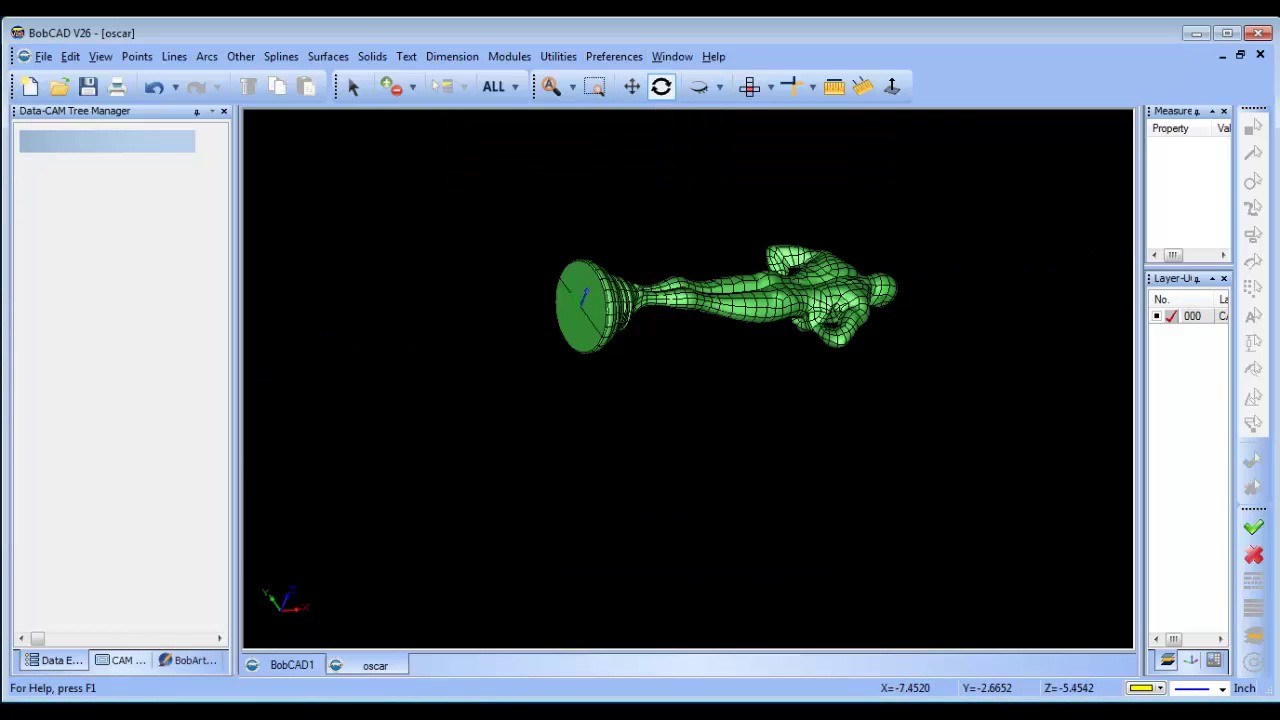
right_click(95, 135)
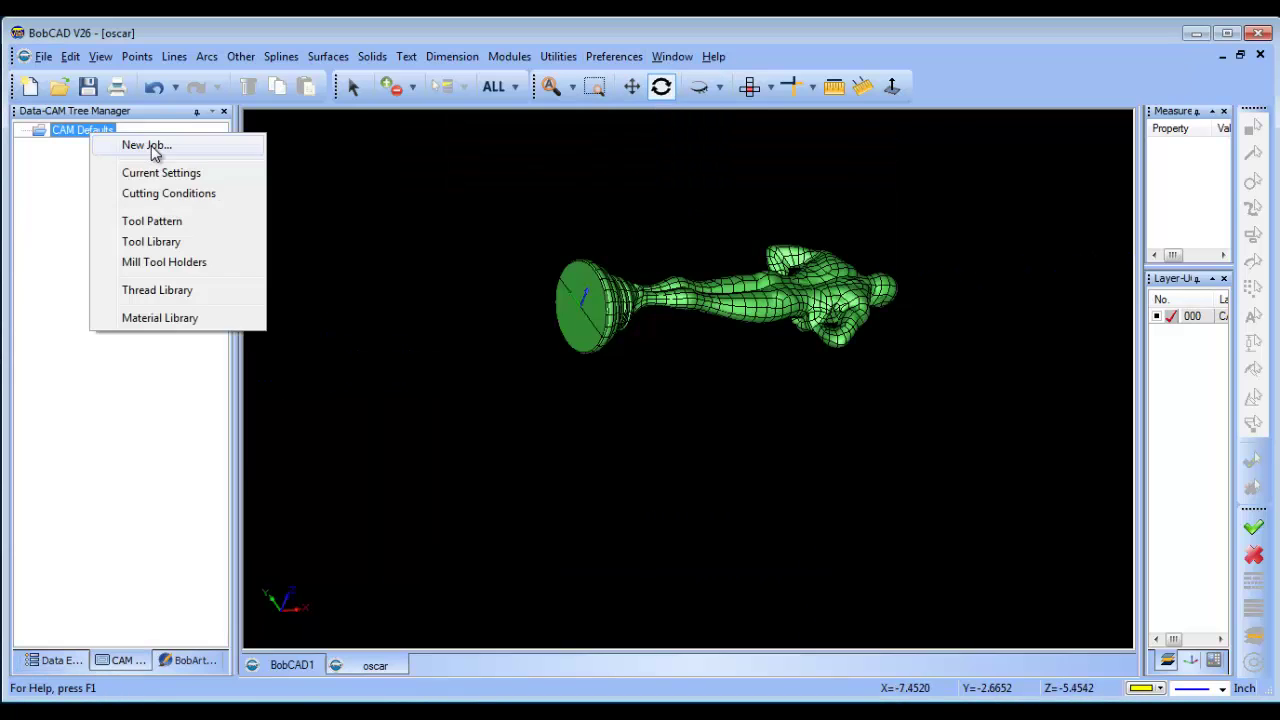
left_click(151, 145)
left_click(143, 320)
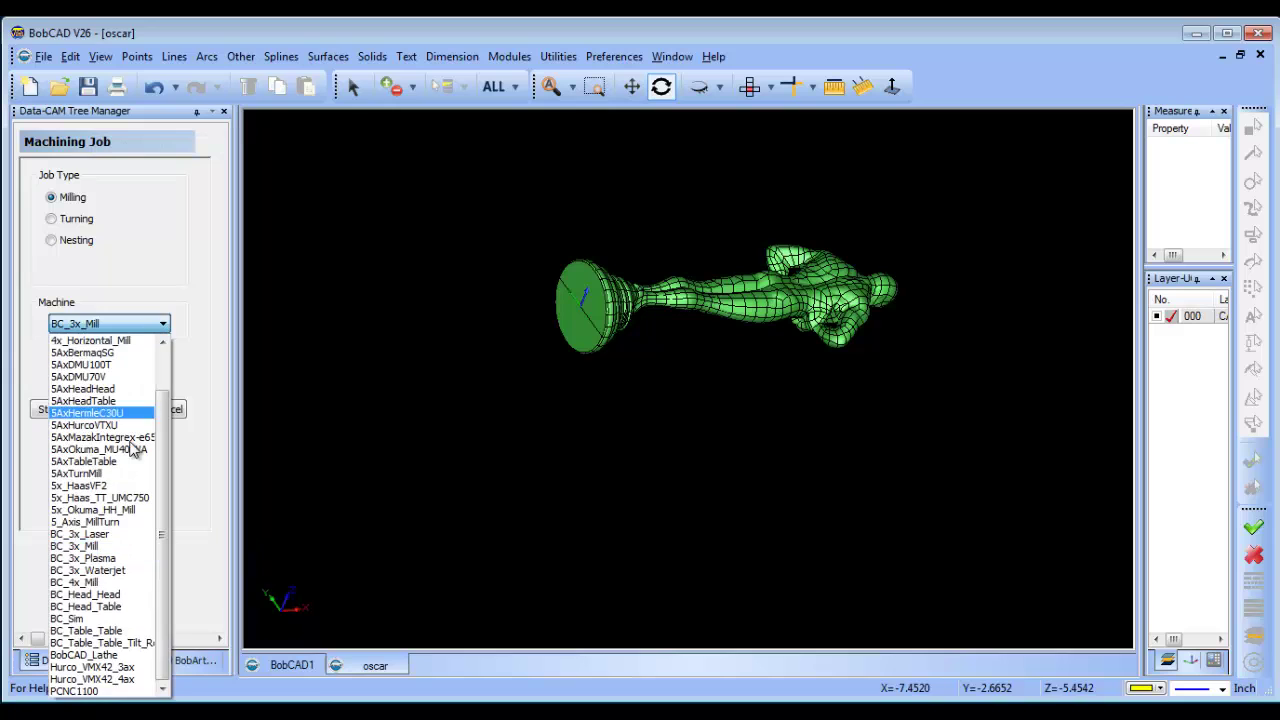
left_click(126, 587)
Launch the Stock Wizard and continue with rectangular stock
left_click(88, 412)
left_click_drag(726, 411, 560, 400)
left_click(133, 379)
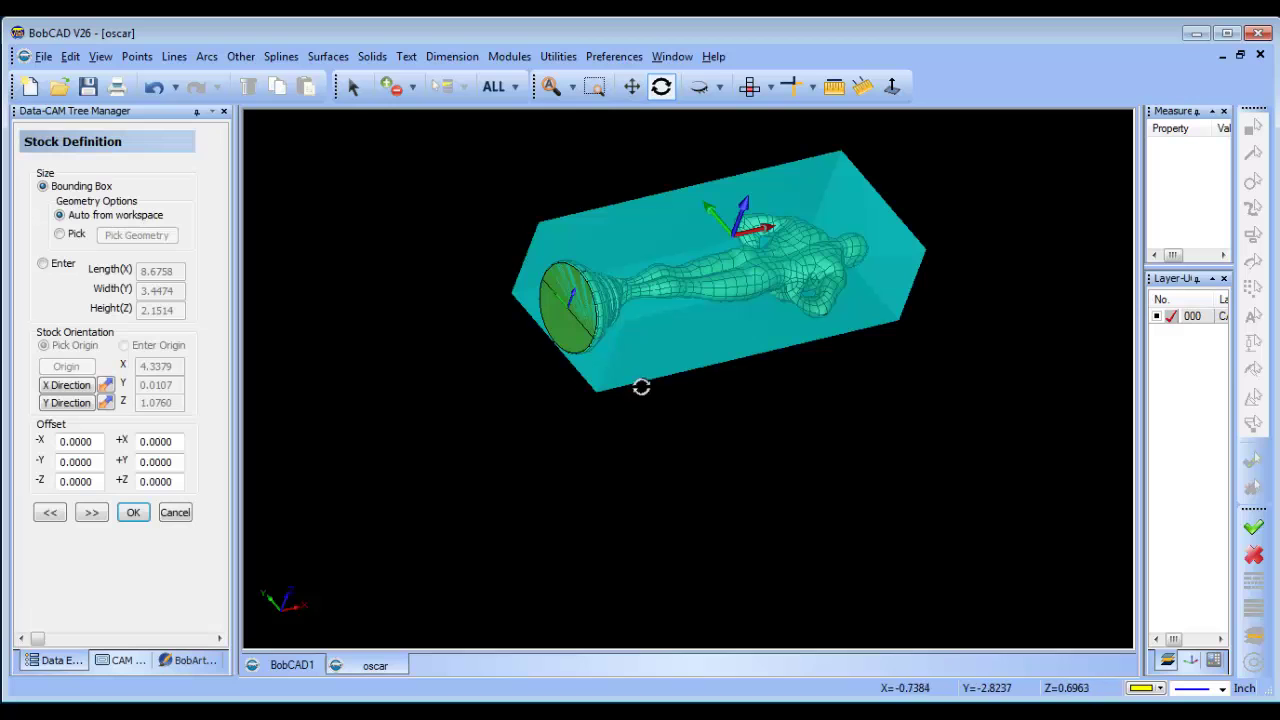
Enter 0.25 for the -X, +X and -Y stock offsets
left_click_drag(734, 406, 700, 392)
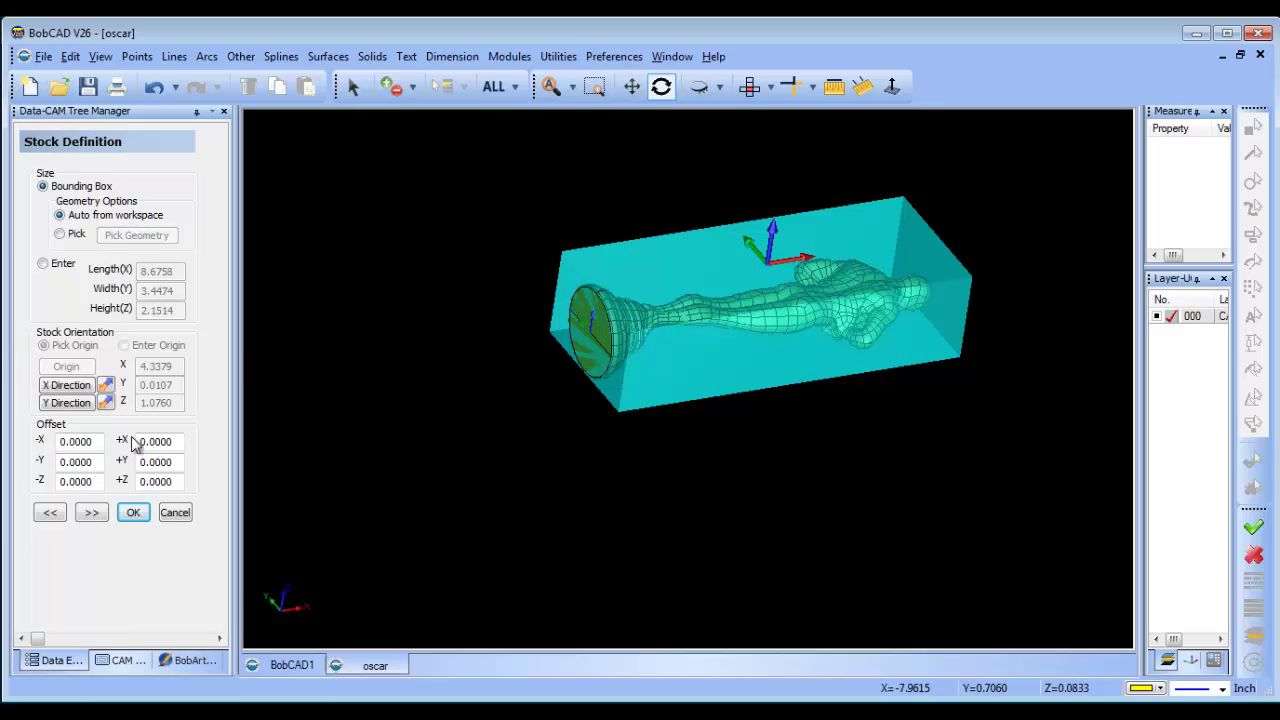
left_click_drag(91, 441, 30, 452)
type(".25")
left_click_drag(184, 443, 12, 460)
type(".2.25")
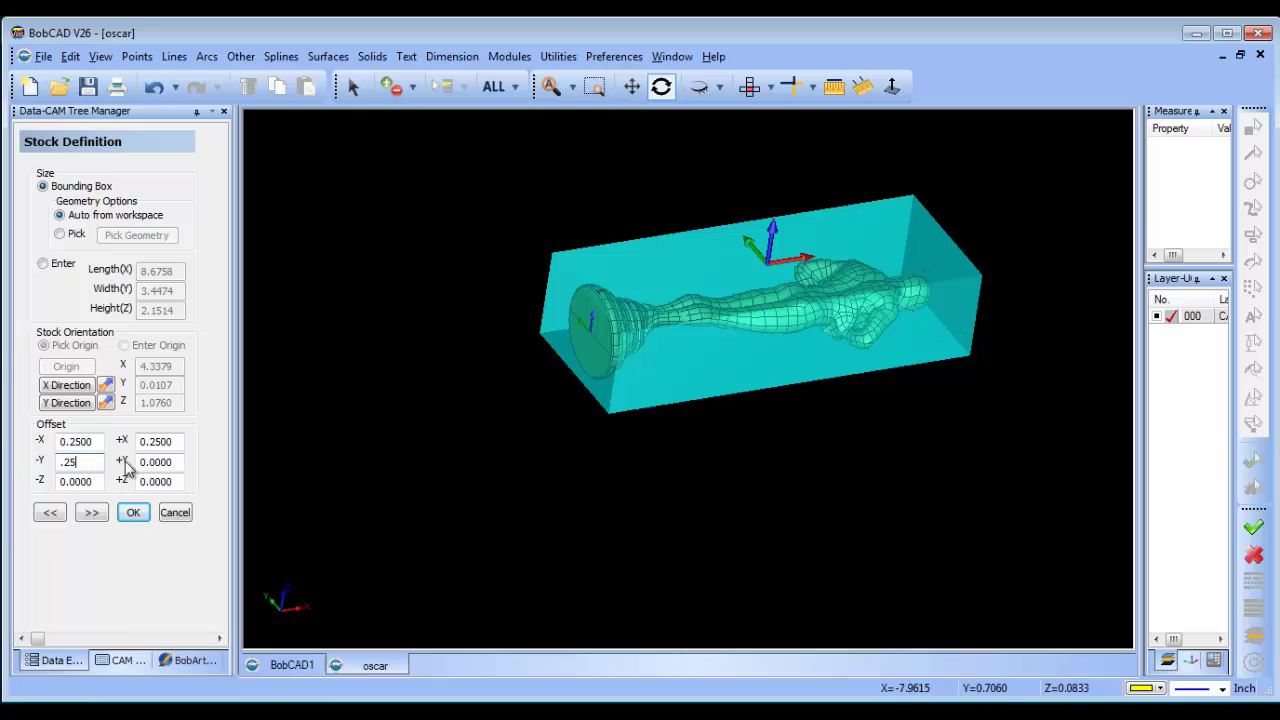
Set the +Y, -Z and +Z stock offsets to 0.25 and advance to Machine Setup
left_click_drag(177, 466, 103, 463)
type(".2")
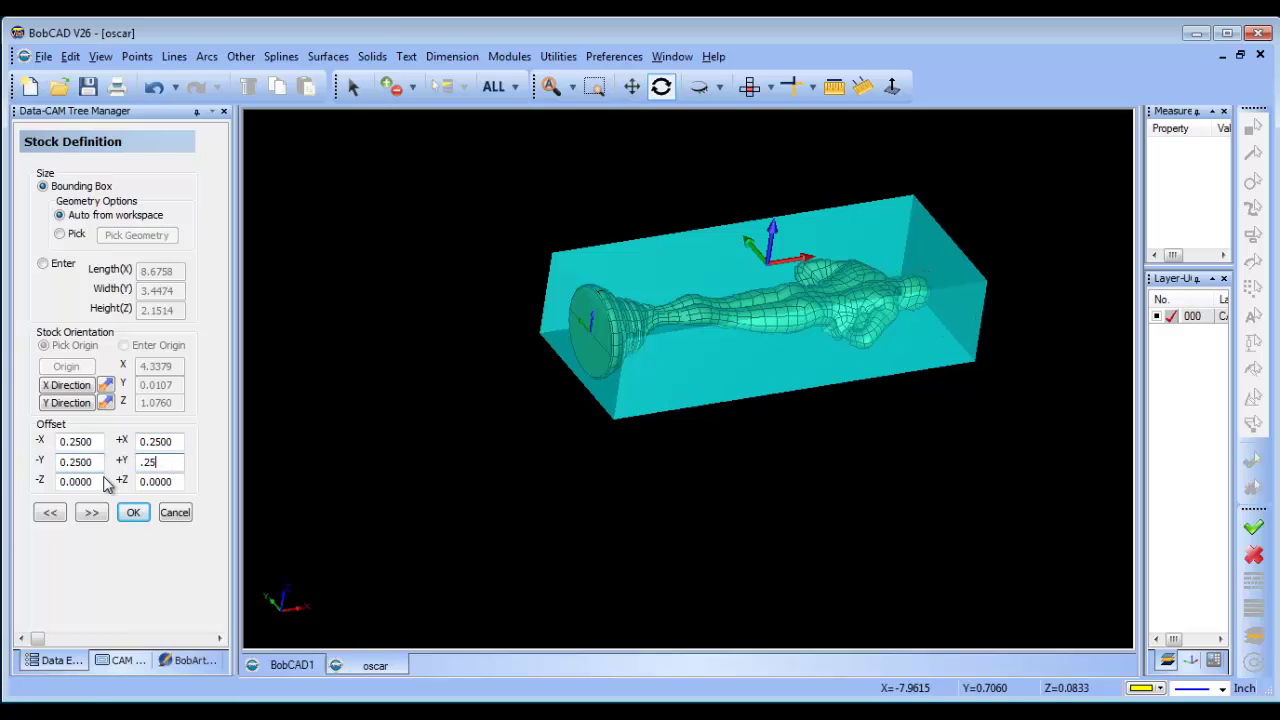
type("5")
left_click(90, 481)
left_click_drag(98, 482, 44, 481)
type(".25")
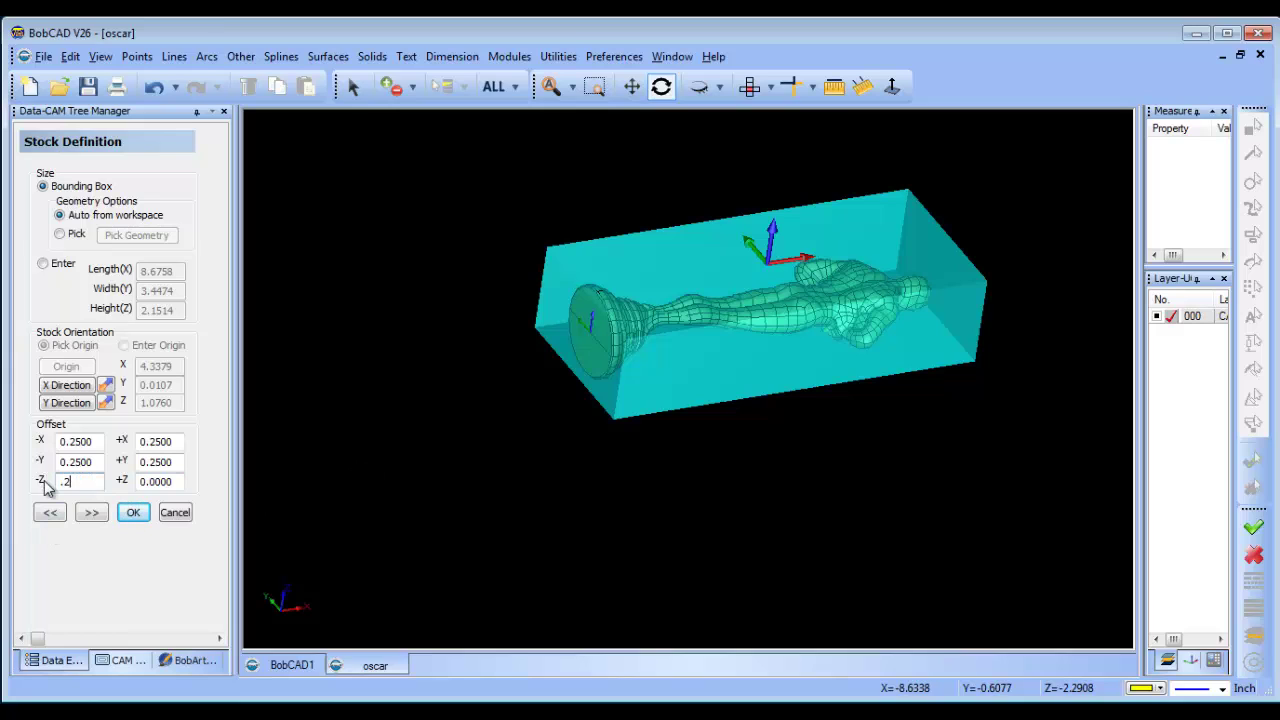
left_click(160, 482)
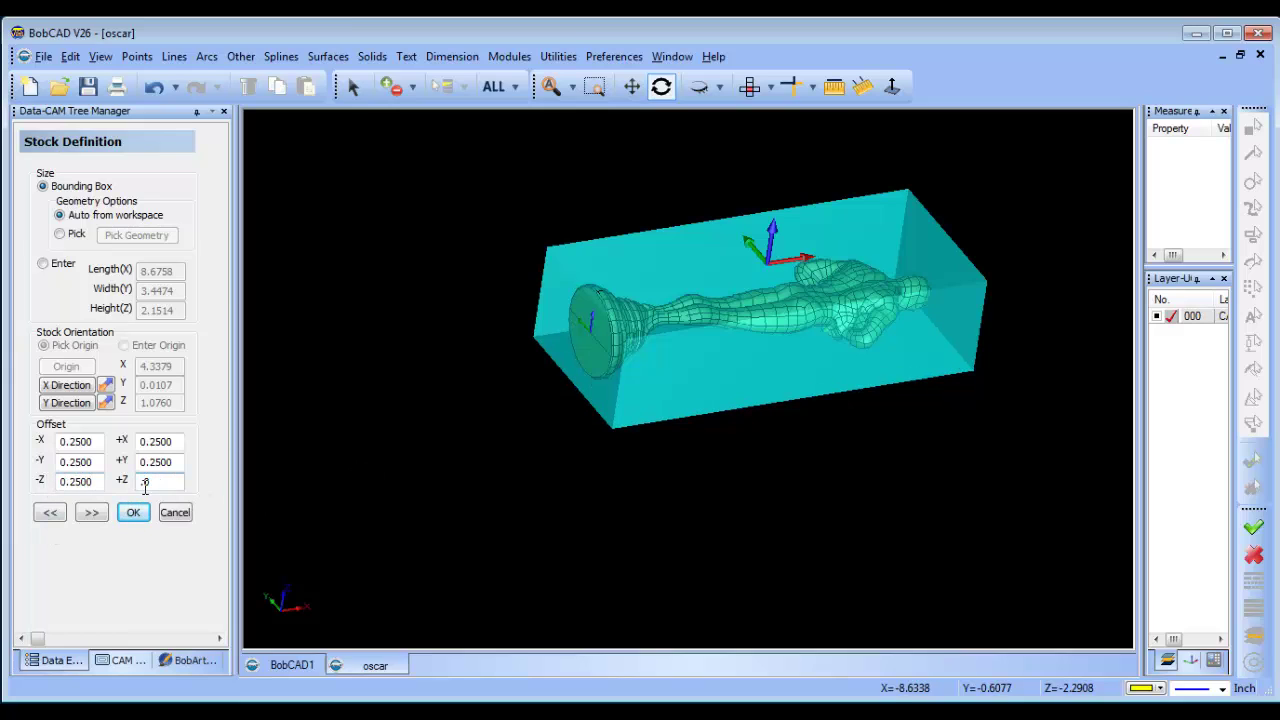
left_click_drag(430, 472, 700, 452)
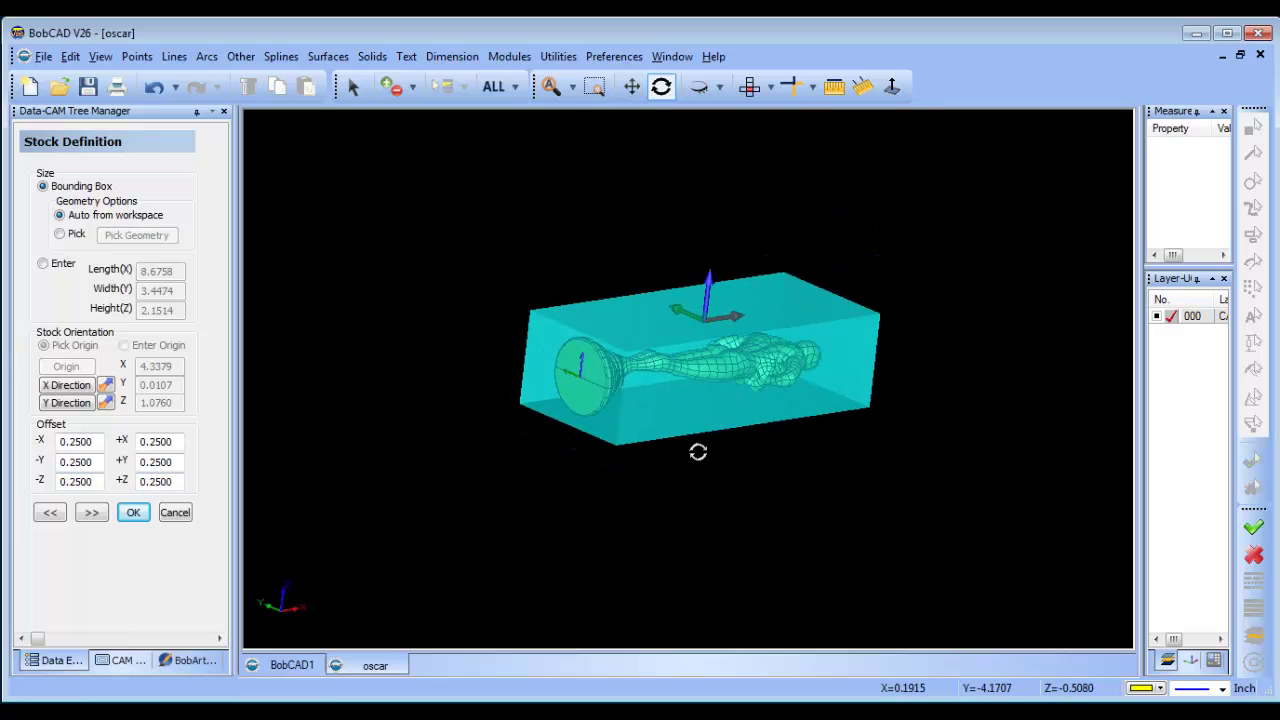
mouse_move(603, 394)
left_mouse_down()
mouse_move(574, 397)
mouse_move(600, 395)
left_mouse_up()
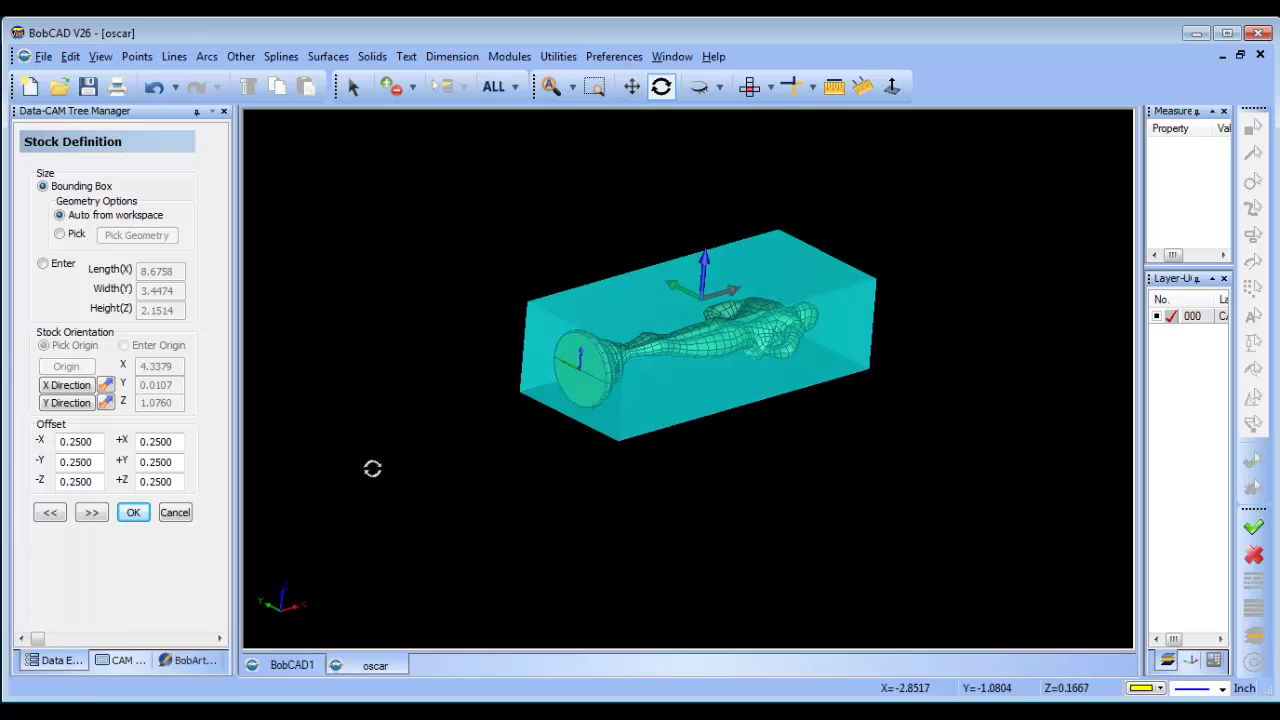
left_click(91, 513)
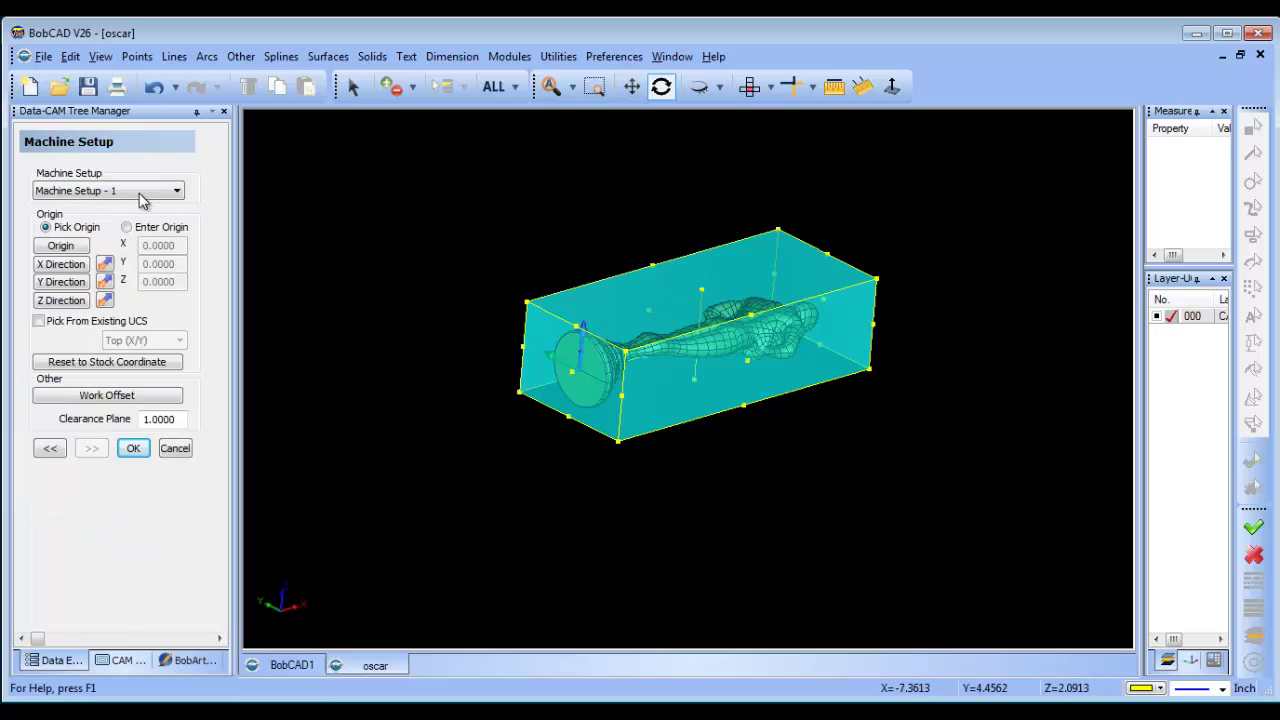
Save the file as oscar (BobCAD Files *.bbcd) on the Desktop
left_click(43, 57)
left_click(129, 154)
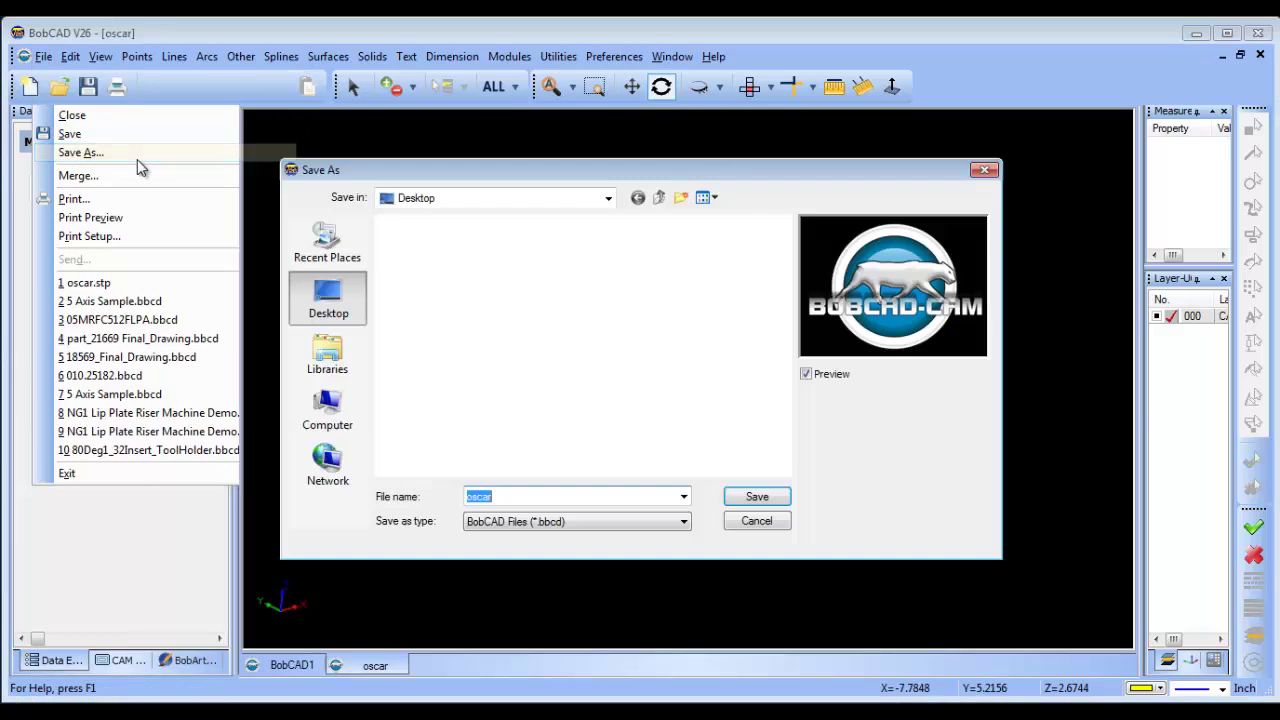
left_click(756, 496)
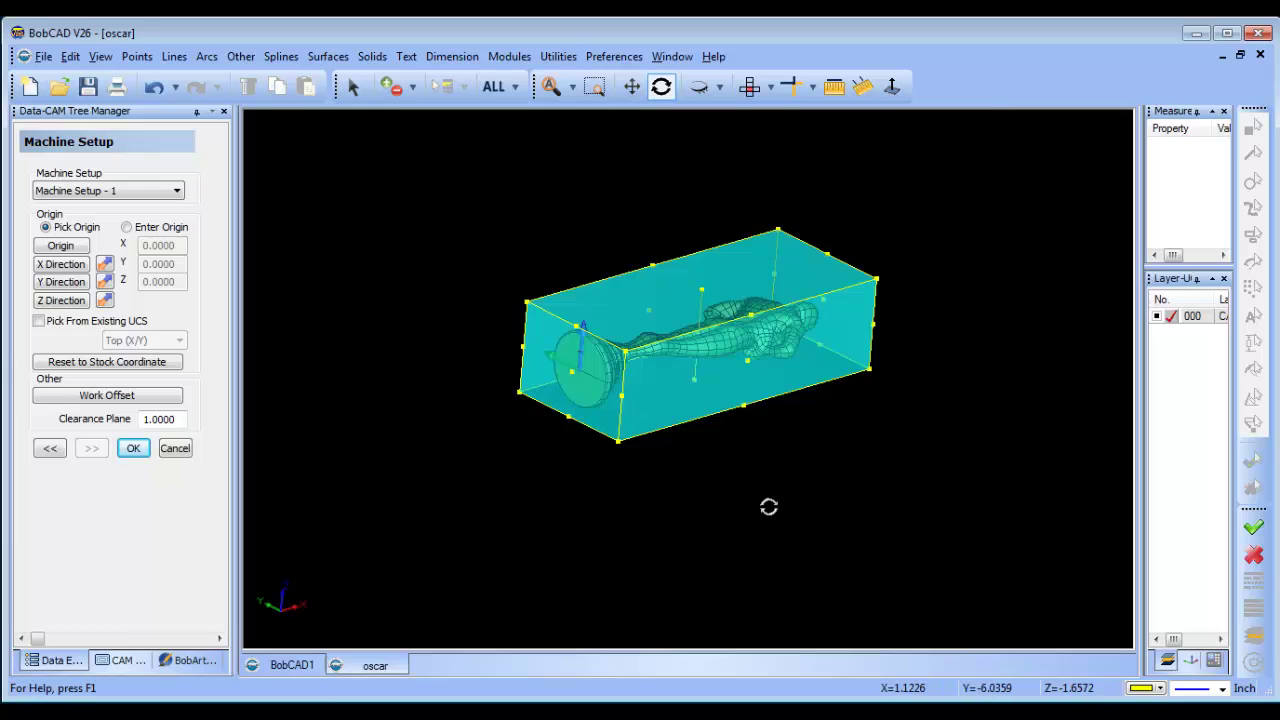
Close the oscar document and reopen oscar.bbcd from the recent files list
left_click(1260, 56)
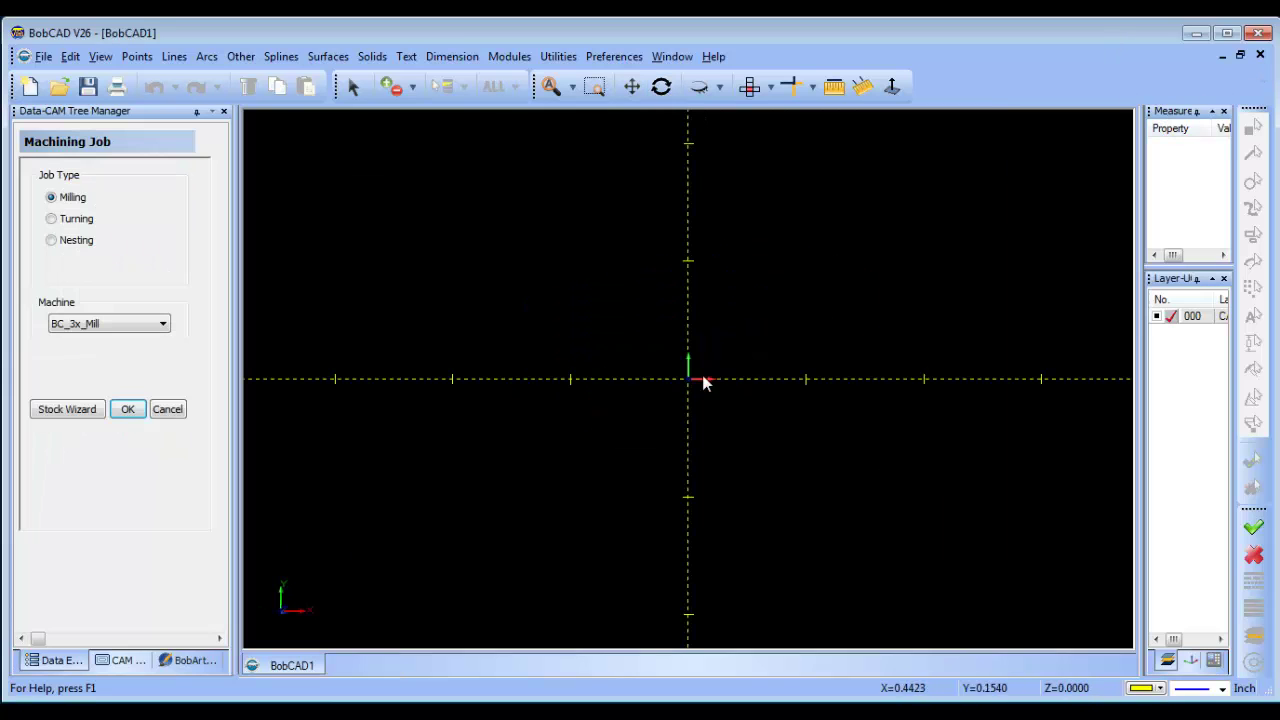
left_click(44, 58)
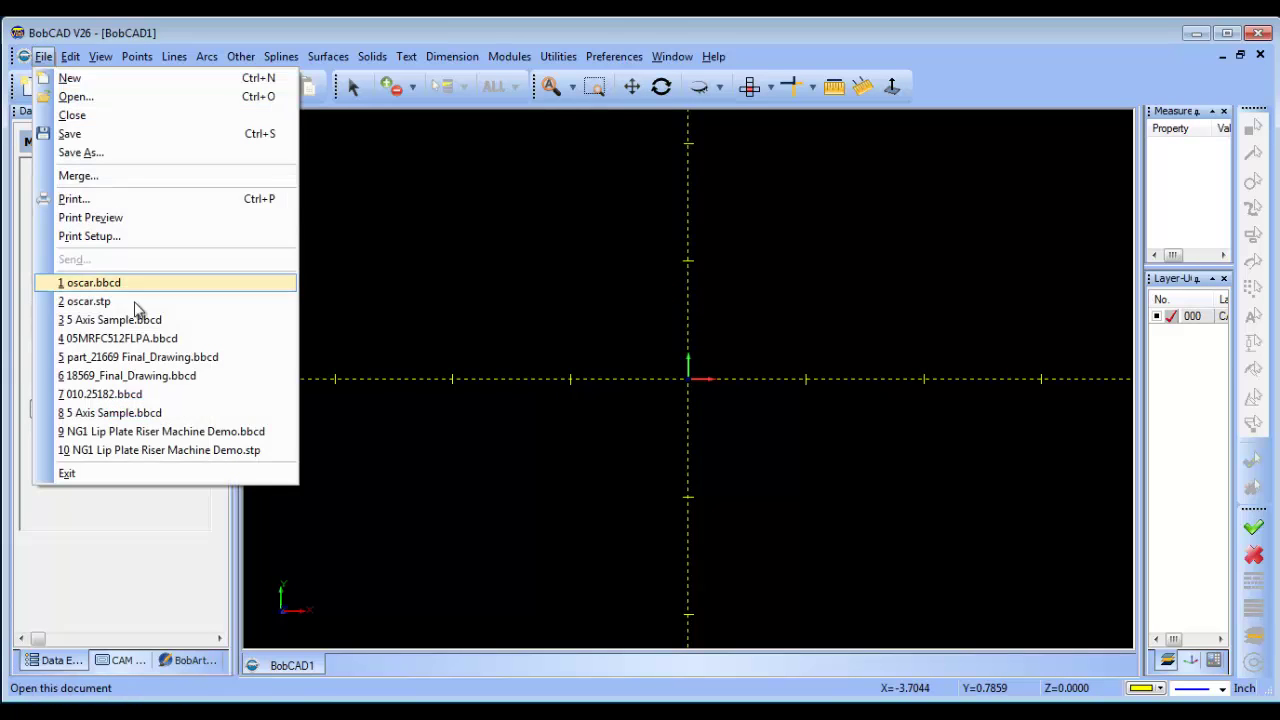
left_click(226, 299)
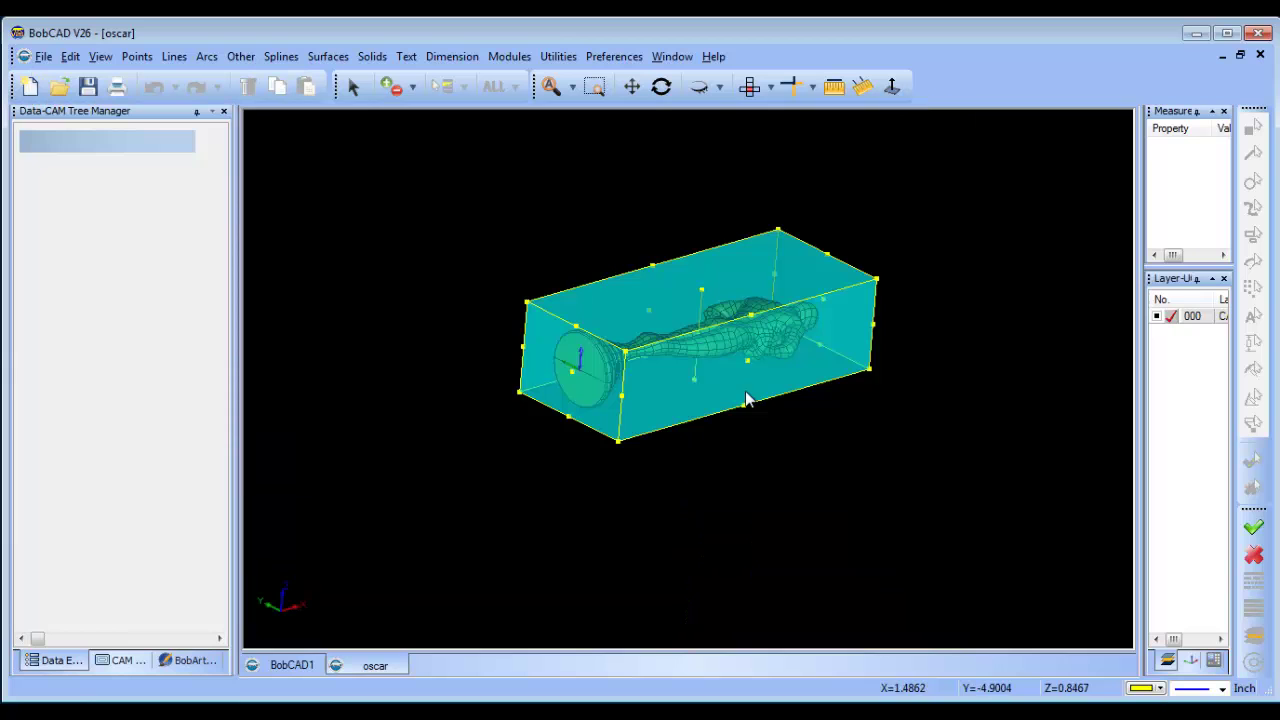
Widen the layer manager and add new layer 001 below the CAD layer
mouse_move(708, 457)
middle_mouse_down()
mouse_move(740, 426)
mouse_move(799, 440)
mouse_move(749, 443)
mouse_move(766, 460)
mouse_move(730, 447)
middle_mouse_up()
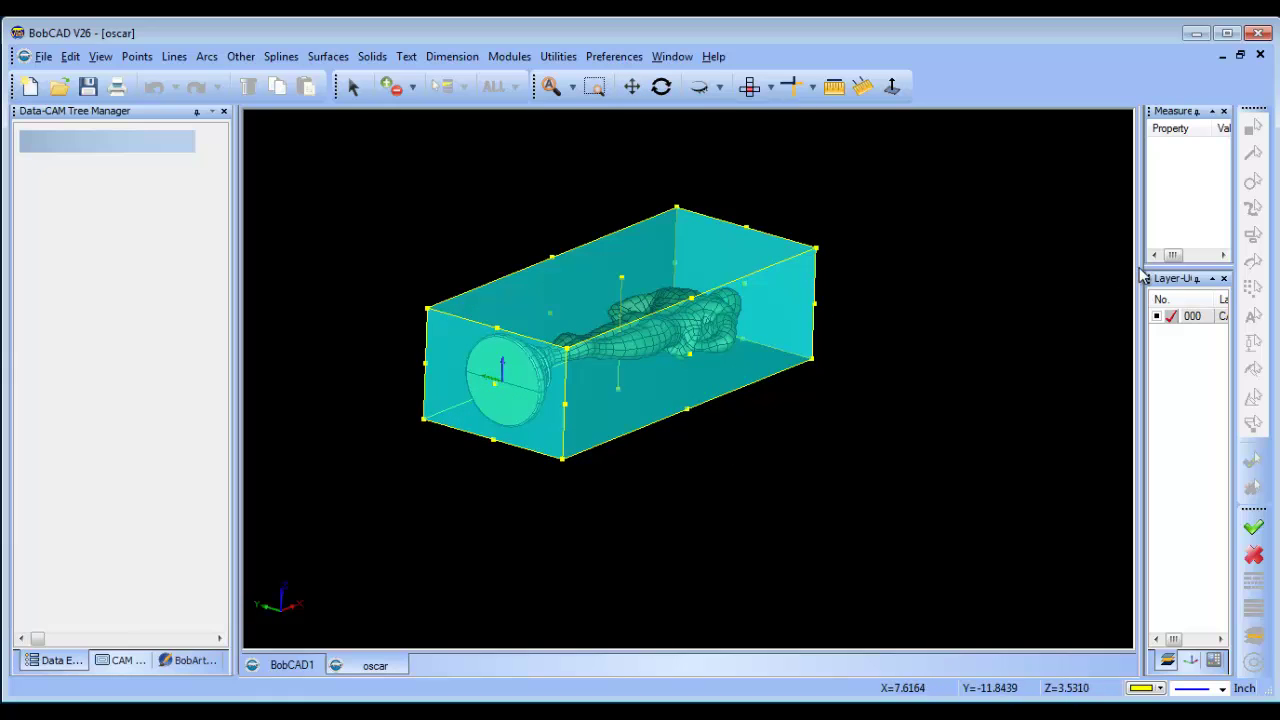
left_click_drag(1142, 262, 1001, 263)
right_click(1102, 317)
left_click(1150, 329)
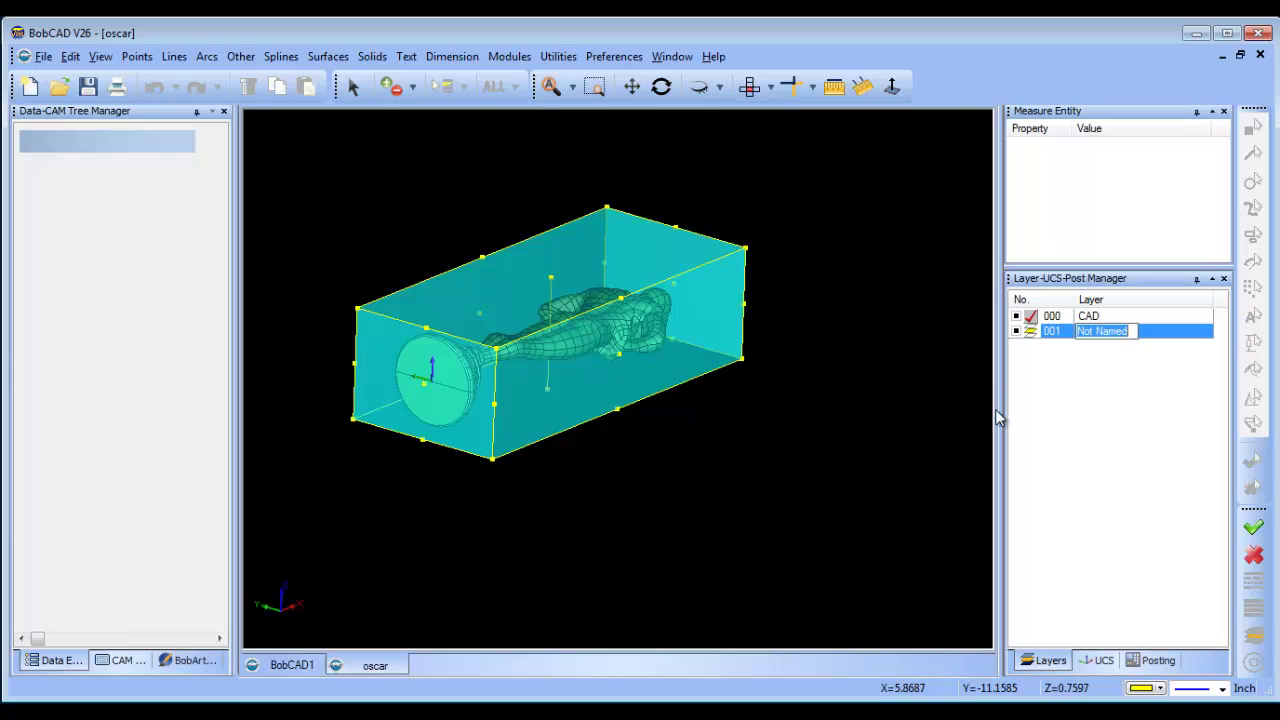
type("1")
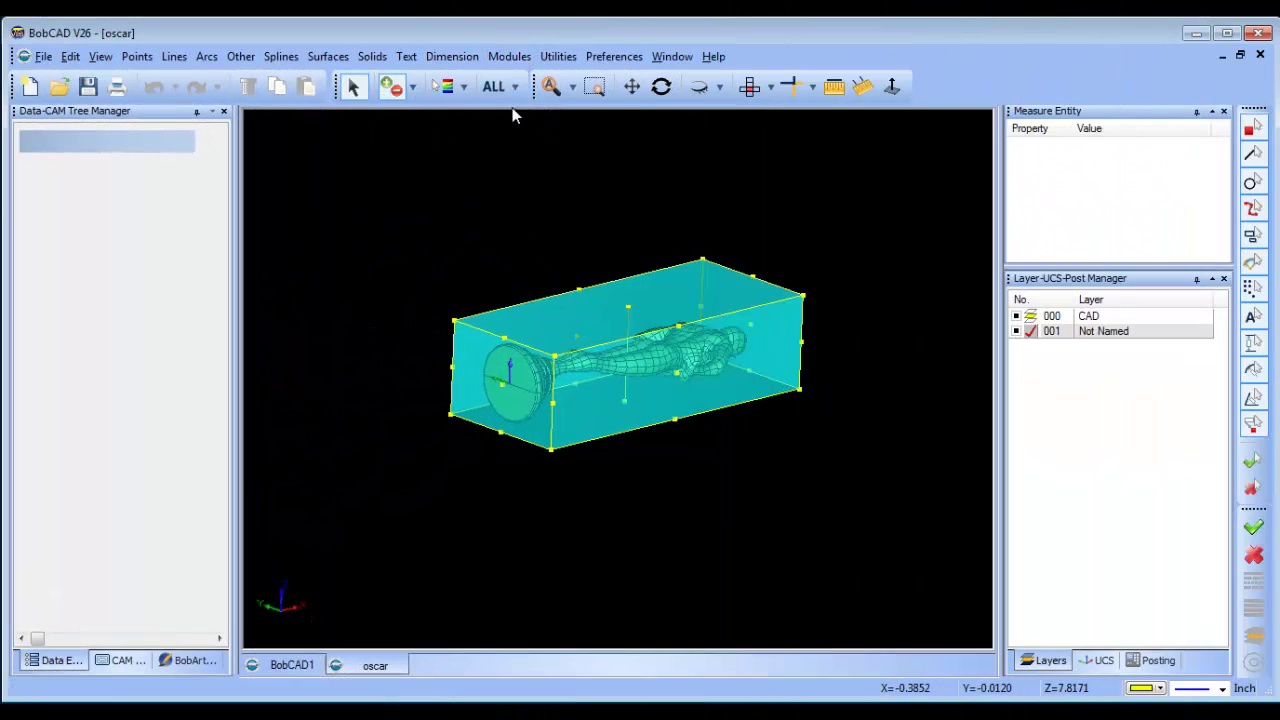
Select all yellow entities by colour and move them to layer 1, Not Named
left_click(514, 87)
left_click(523, 151)
left_click(629, 292)
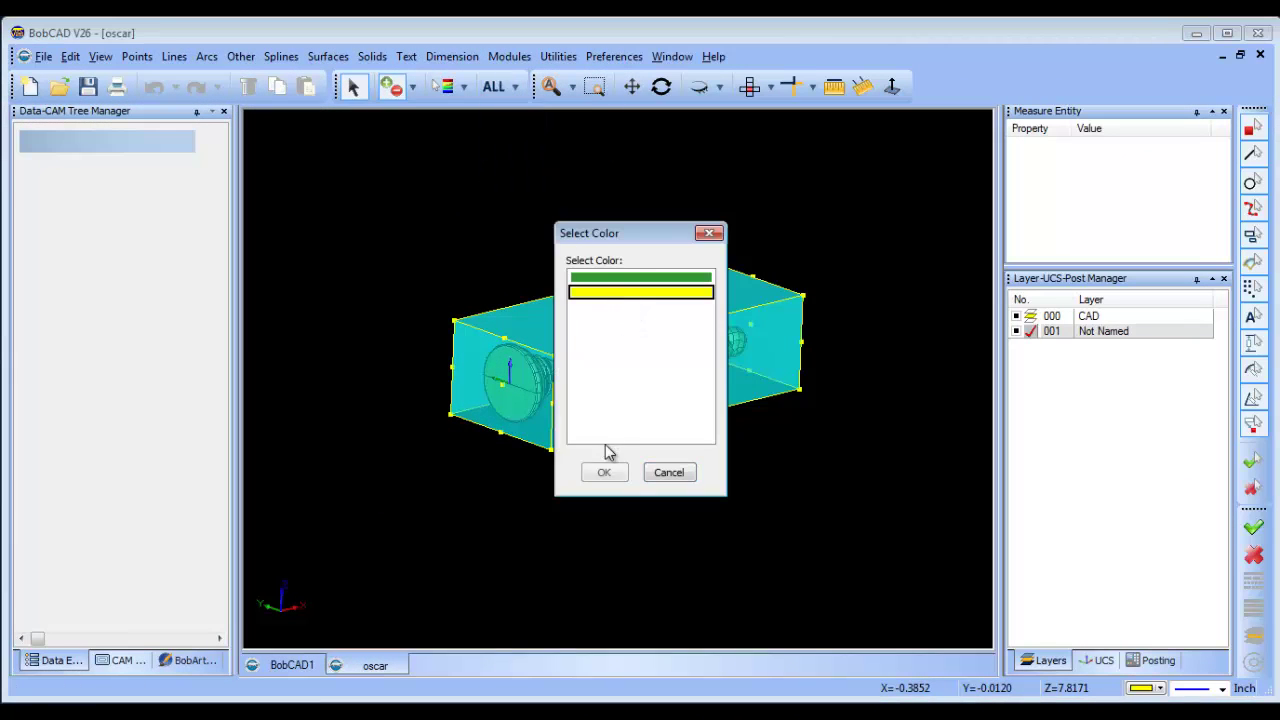
left_click(603, 472)
right_click(417, 161)
mouse_move(571, 329)
left_click(677, 361)
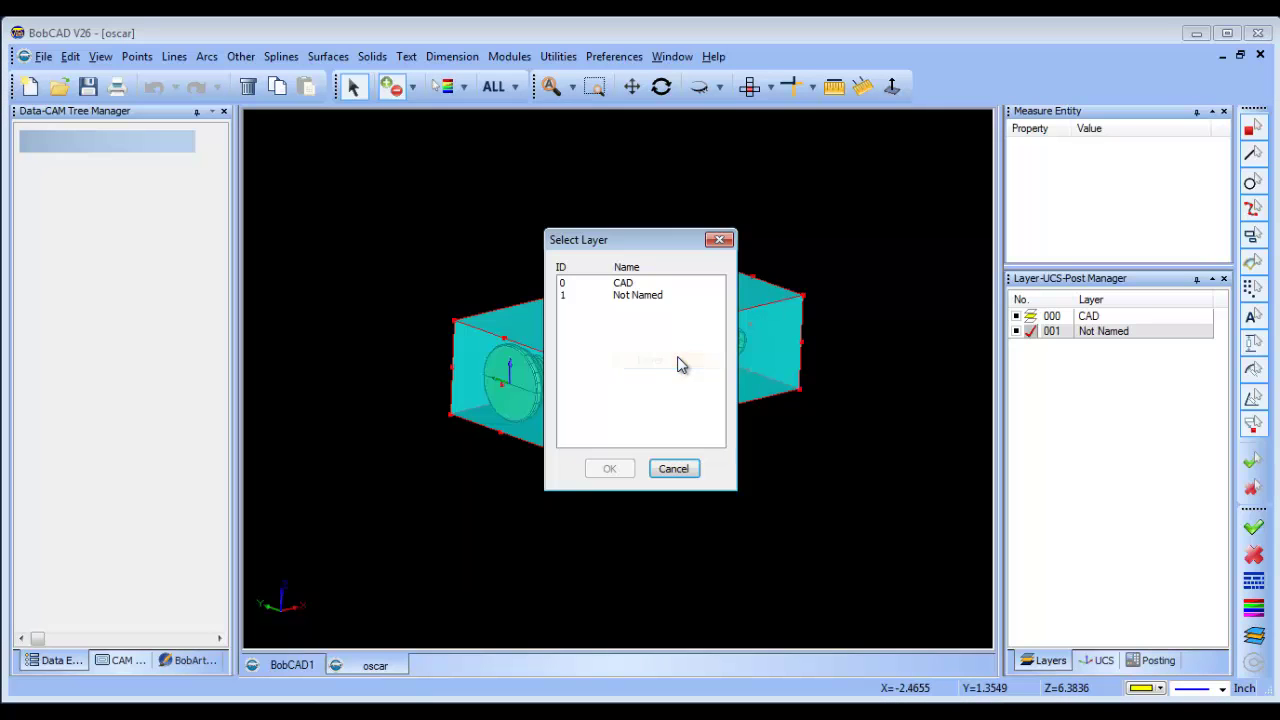
left_click(632, 295)
left_click(609, 468)
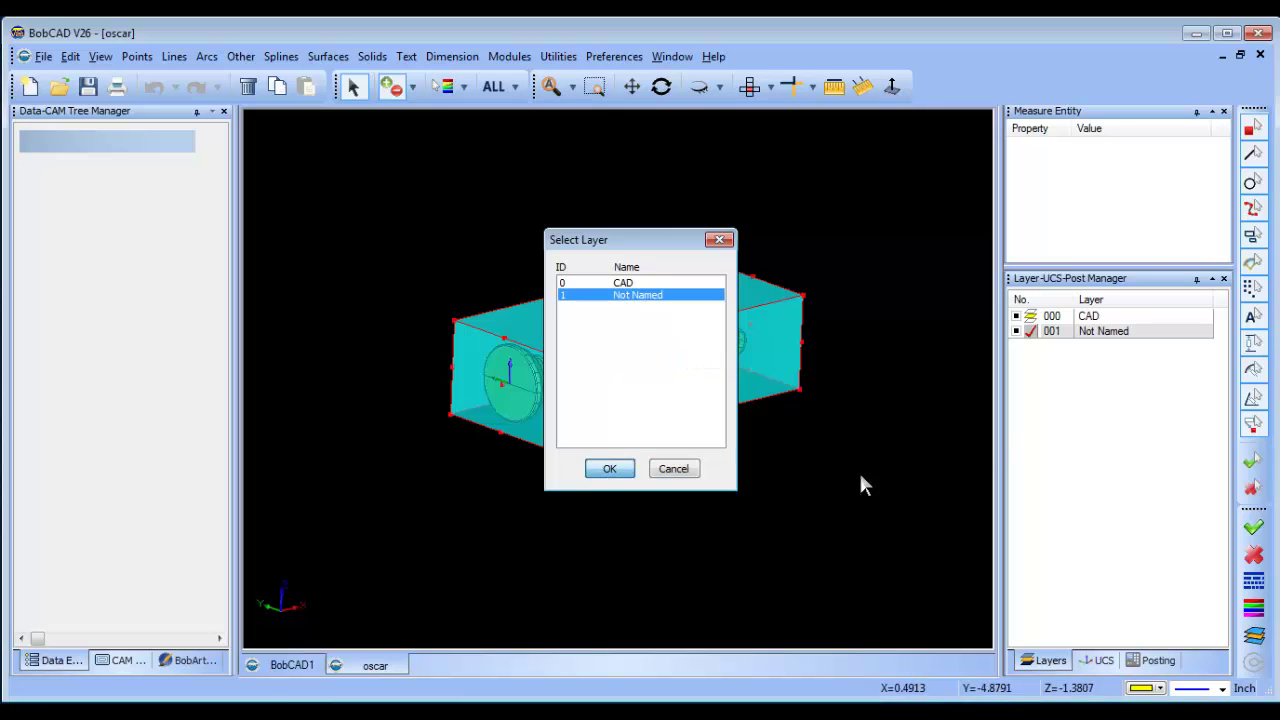
Toggle the statuette layer's visibility off and back on
left_click(1018, 318)
left_click(1016, 326)
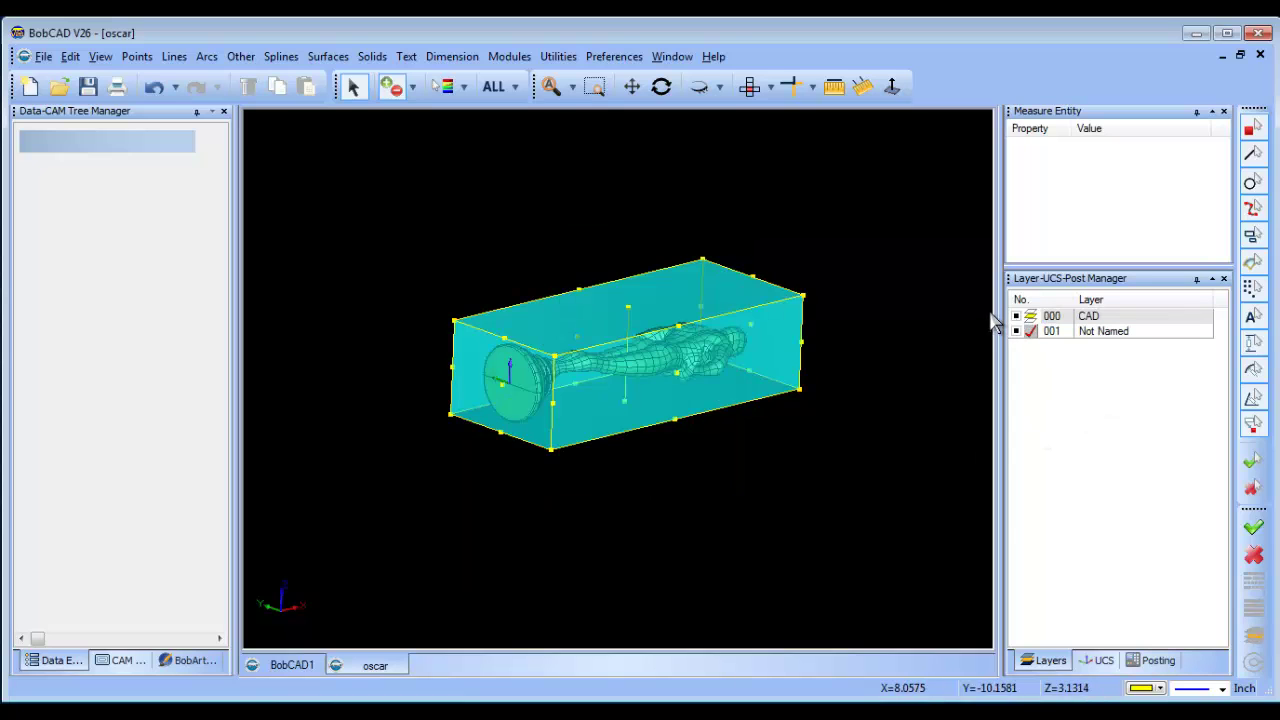
right_click(864, 228)
scroll(740, 309, "up", 2)
scroll(737, 309, "down", 1)
left_click(558, 56)
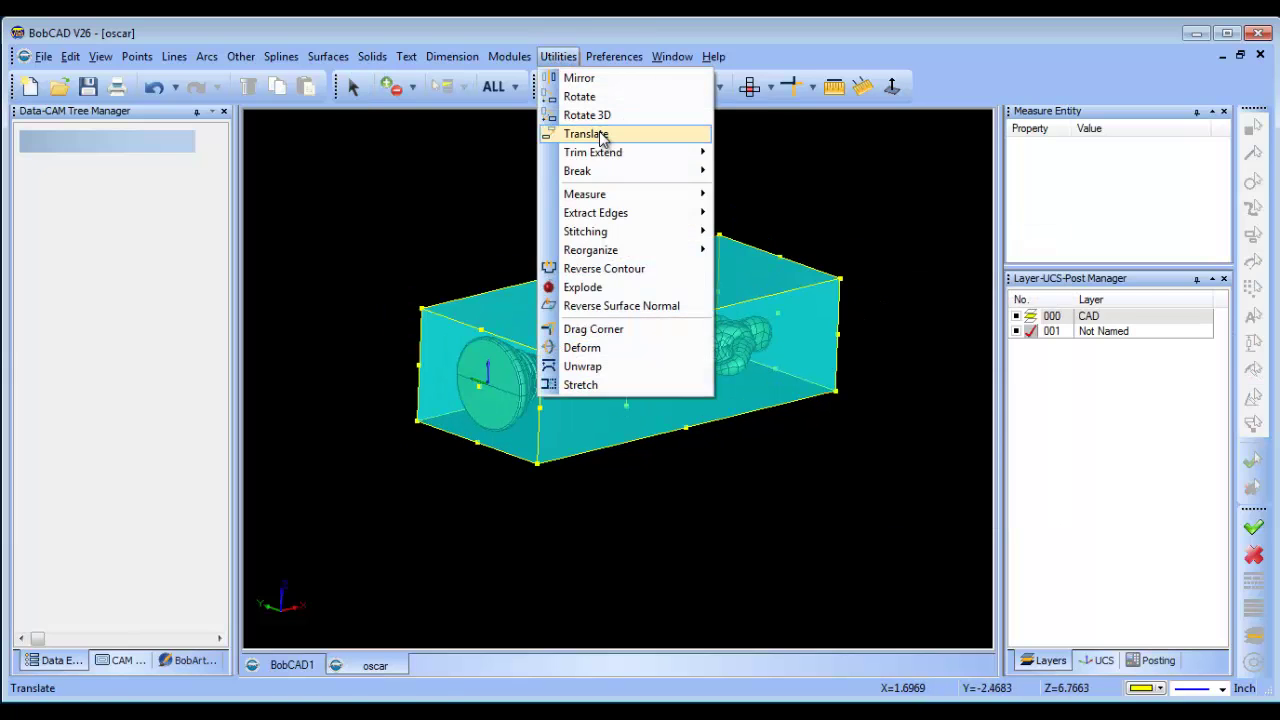
Translate the statuette and stock from the picked base-disc point to 0,0,0
left_click(598, 132)
left_click(117, 169)
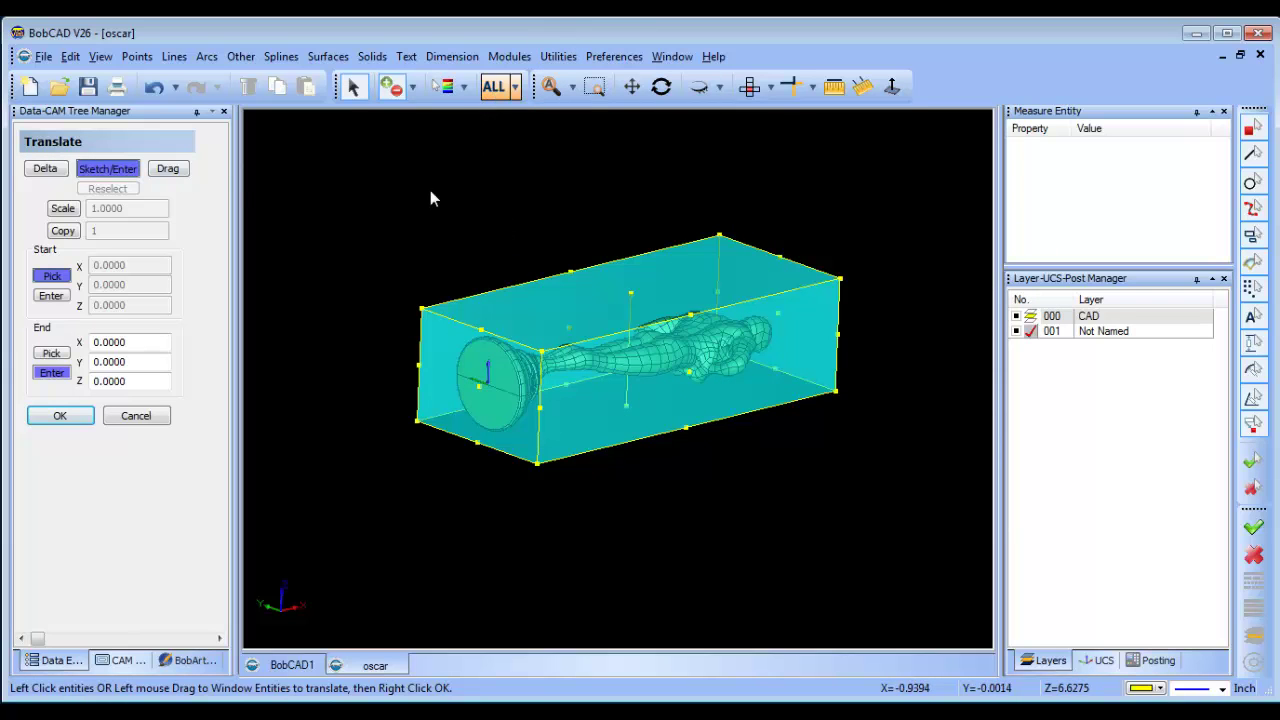
right_click(387, 192)
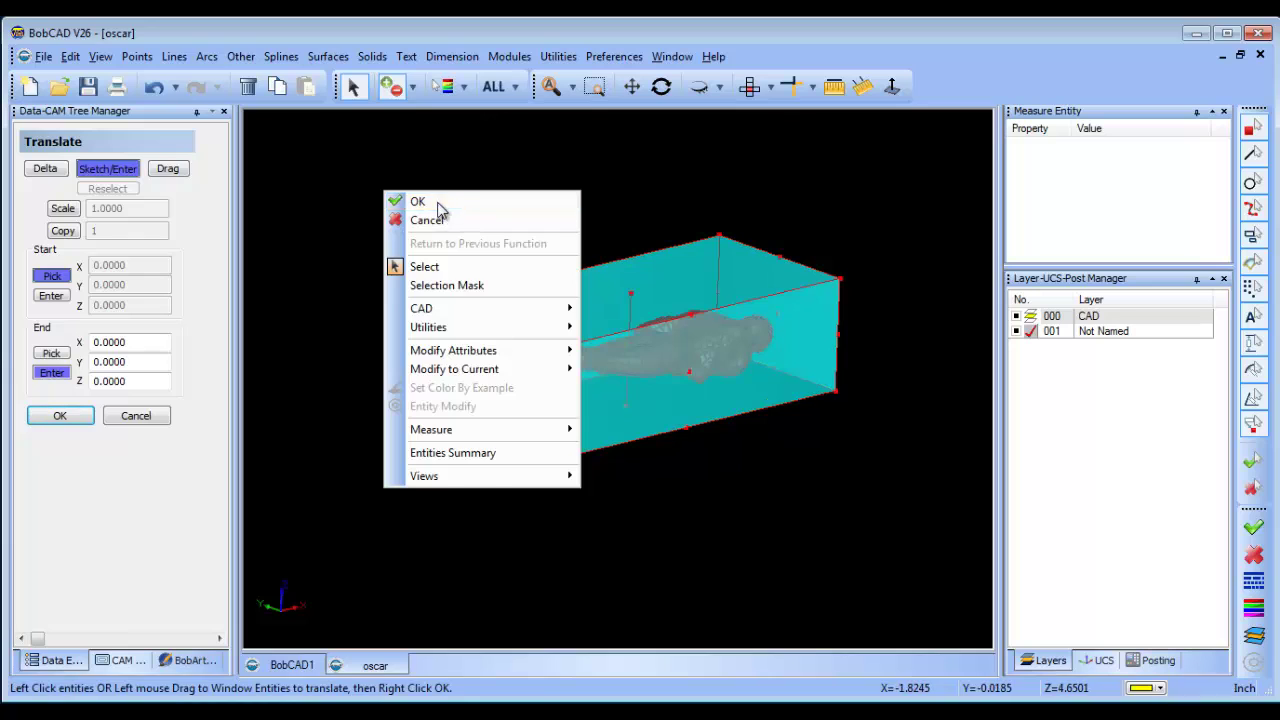
left_click(412, 202)
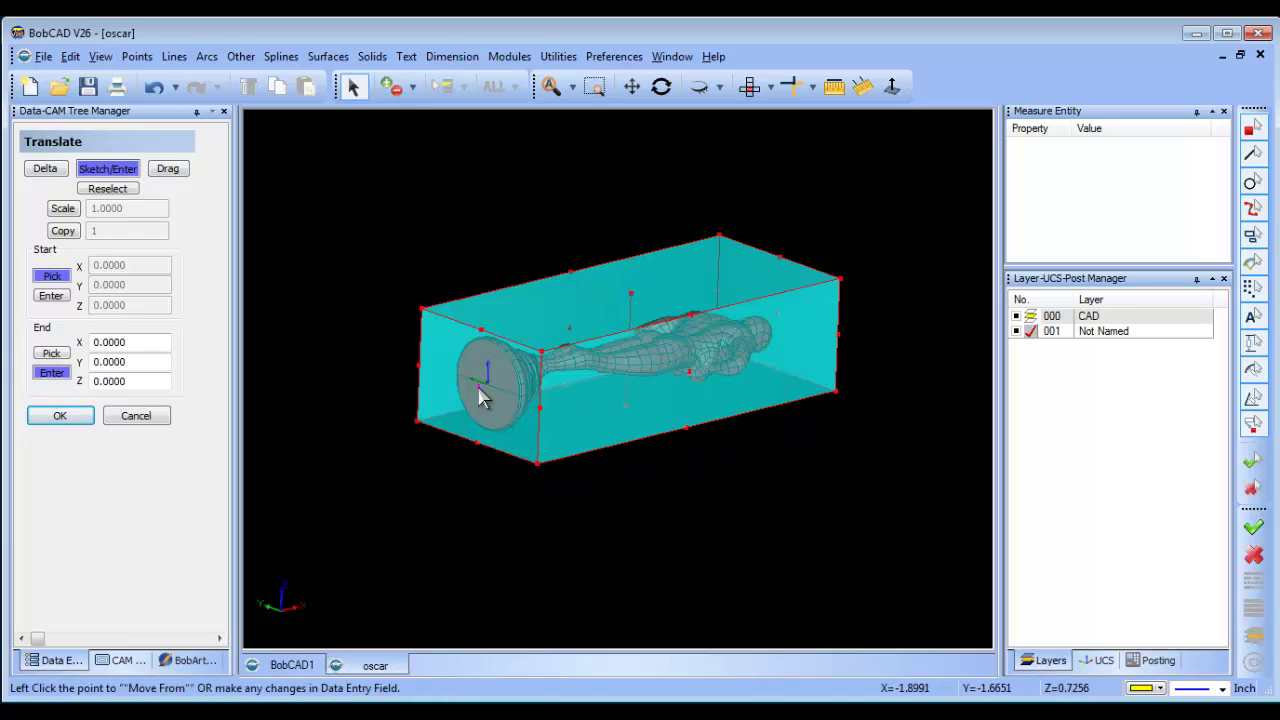
right_click(369, 218)
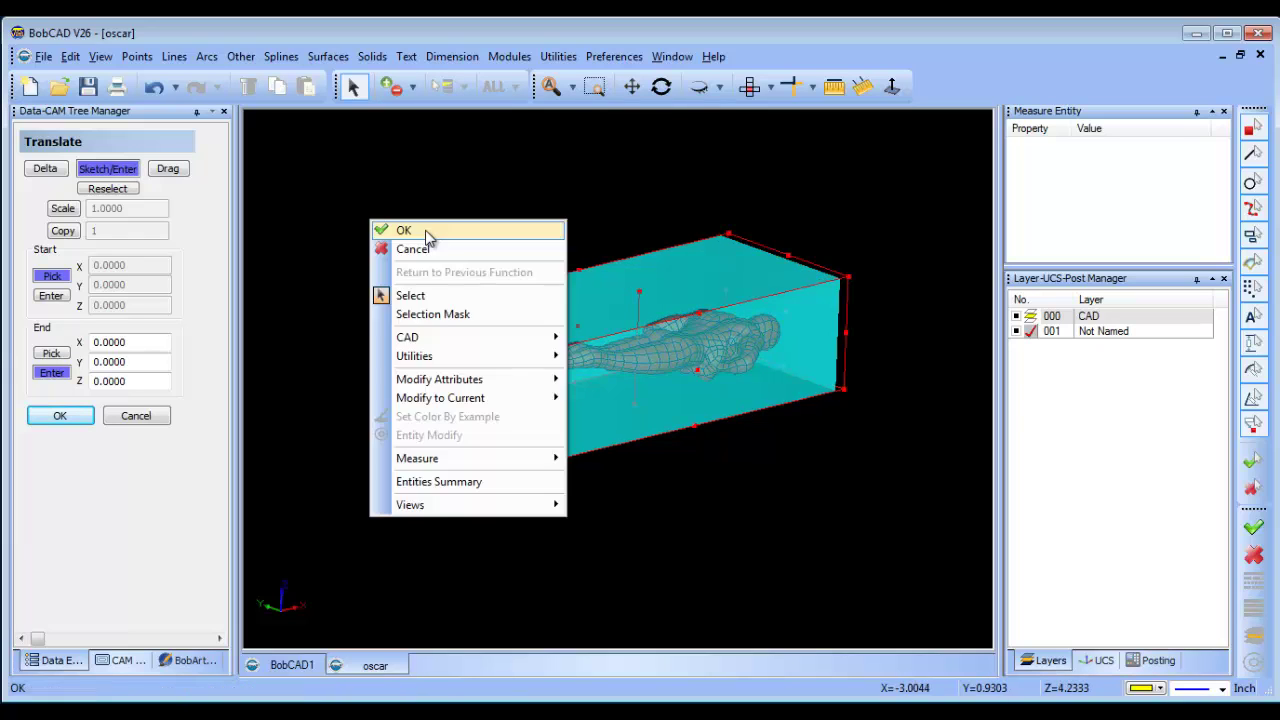
left_click(427, 236)
right_click(363, 206)
left_click(400, 228)
left_click(120, 660)
left_click(100, 204)
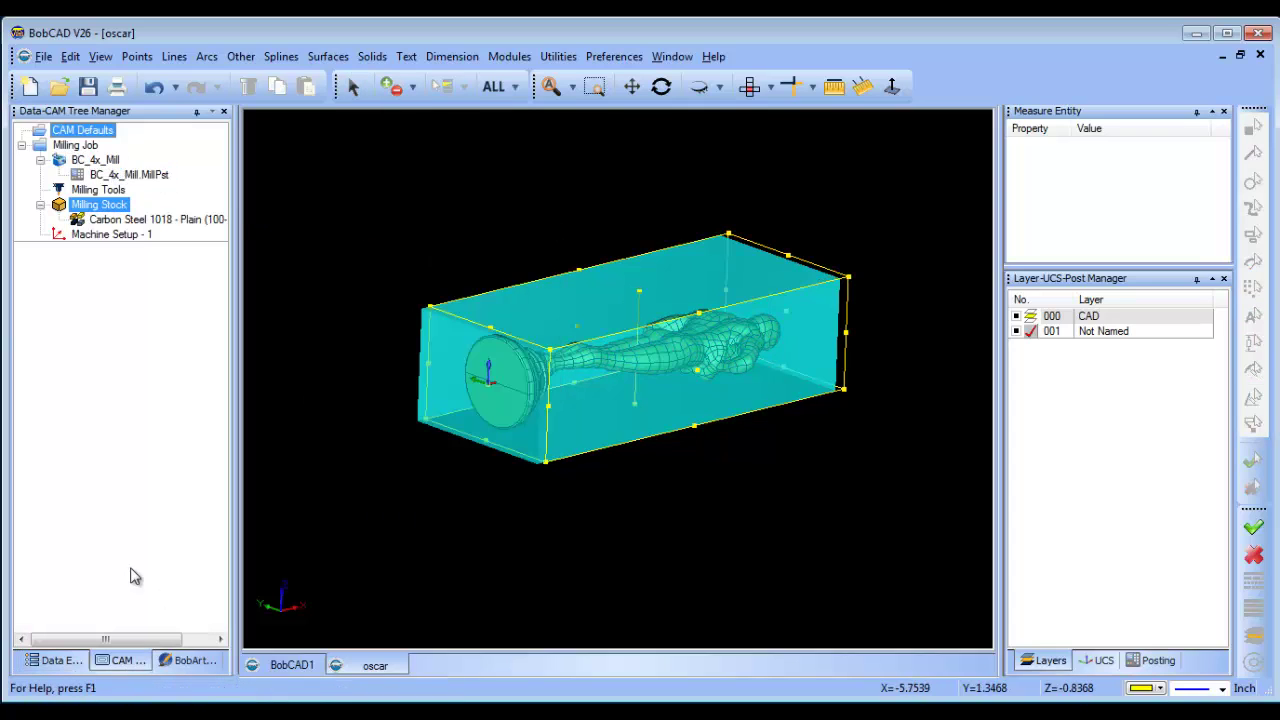
Rerun the Stock Wizard with rectangular bounding-box stock and 0.25 offsets
right_click(113, 205)
left_click(177, 217)
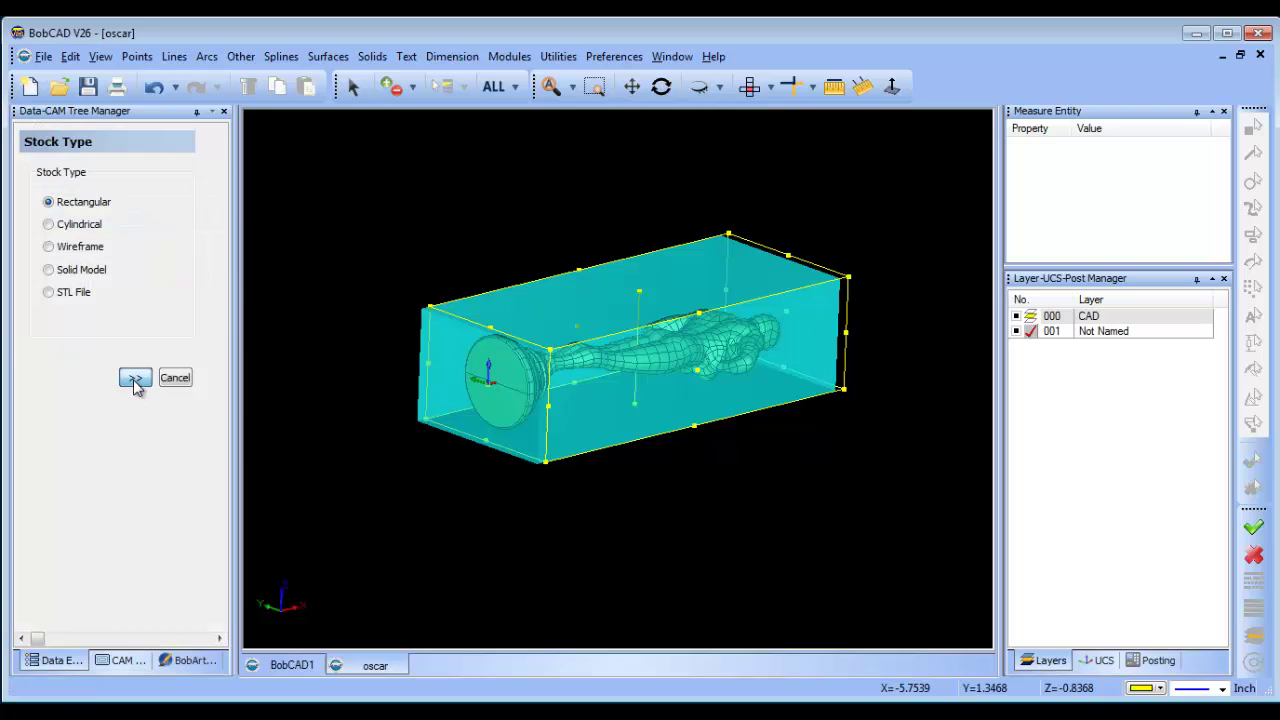
left_click(135, 379)
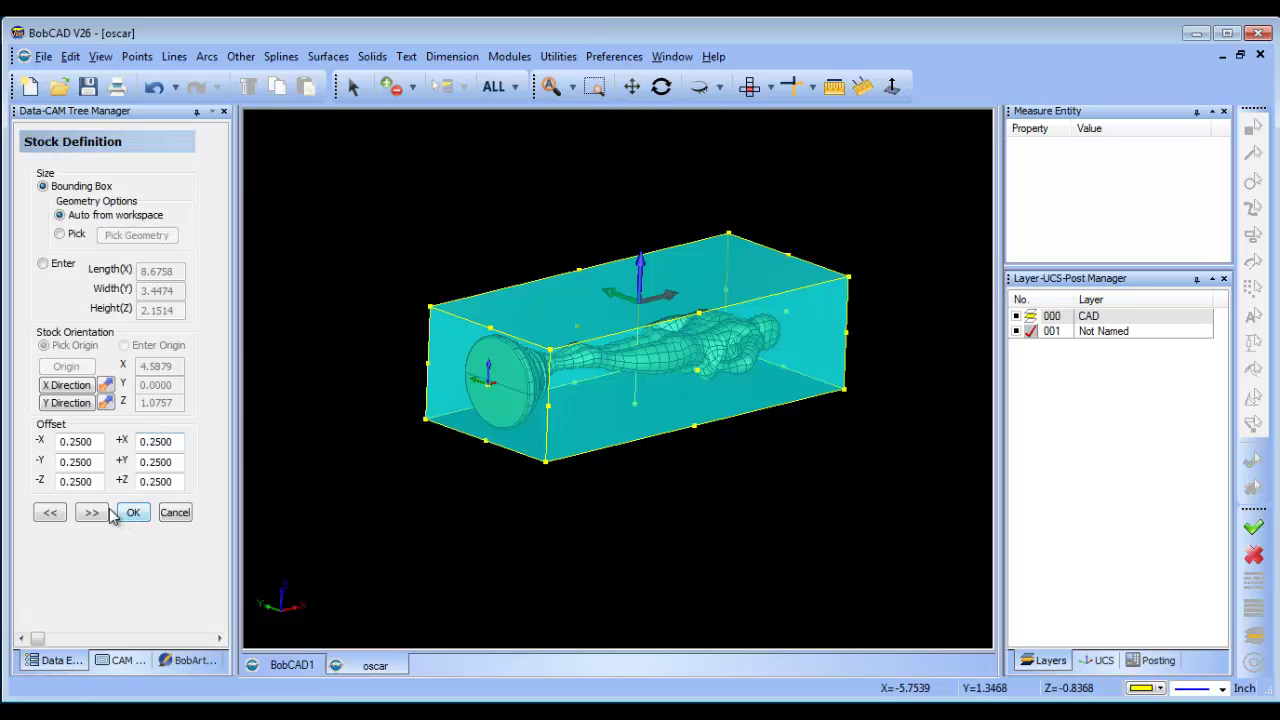
left_click(91, 513)
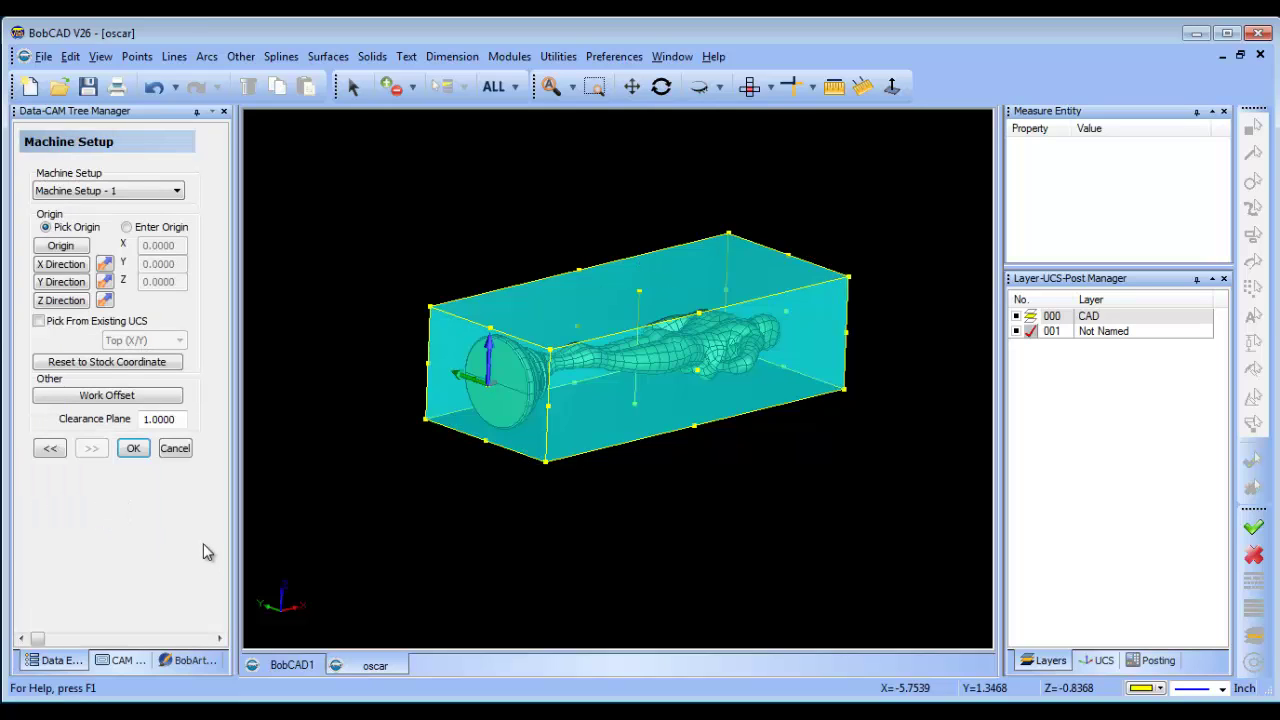
Place the machine origin on the stock at X 0, Y 0, Z 1.3257 and finish
left_click(62, 246)
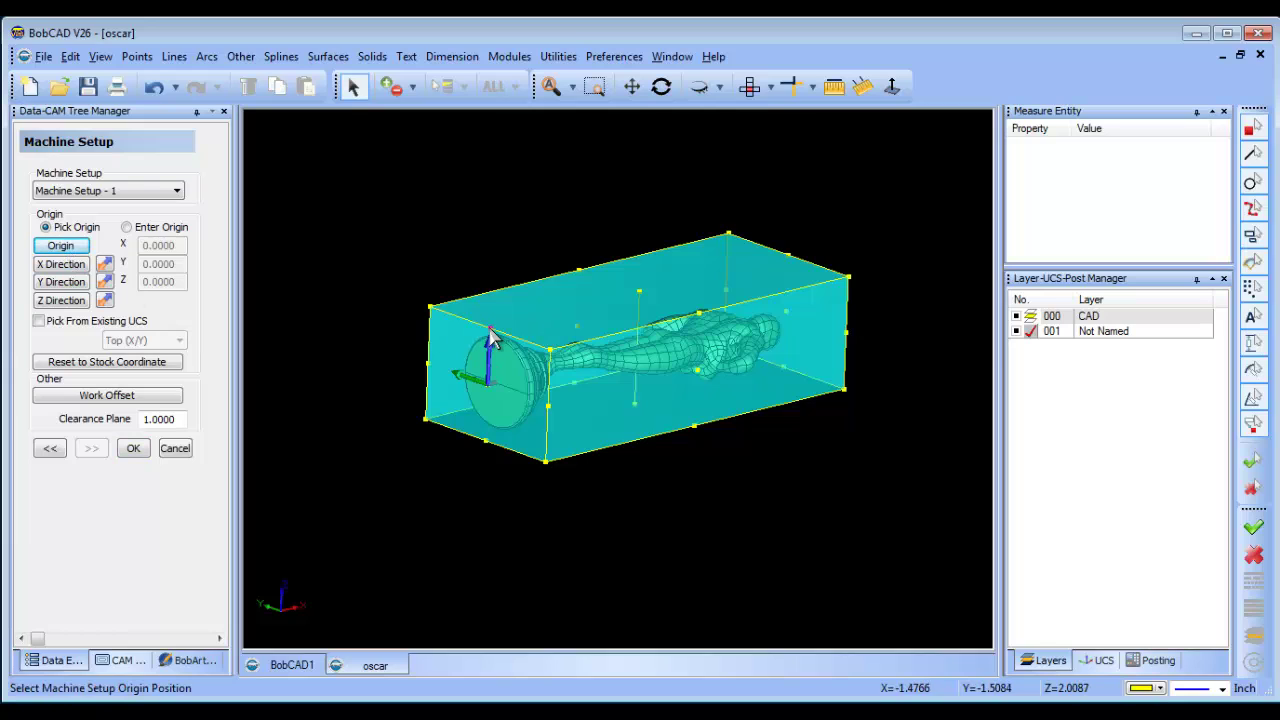
left_click(491, 334)
left_click(133, 449)
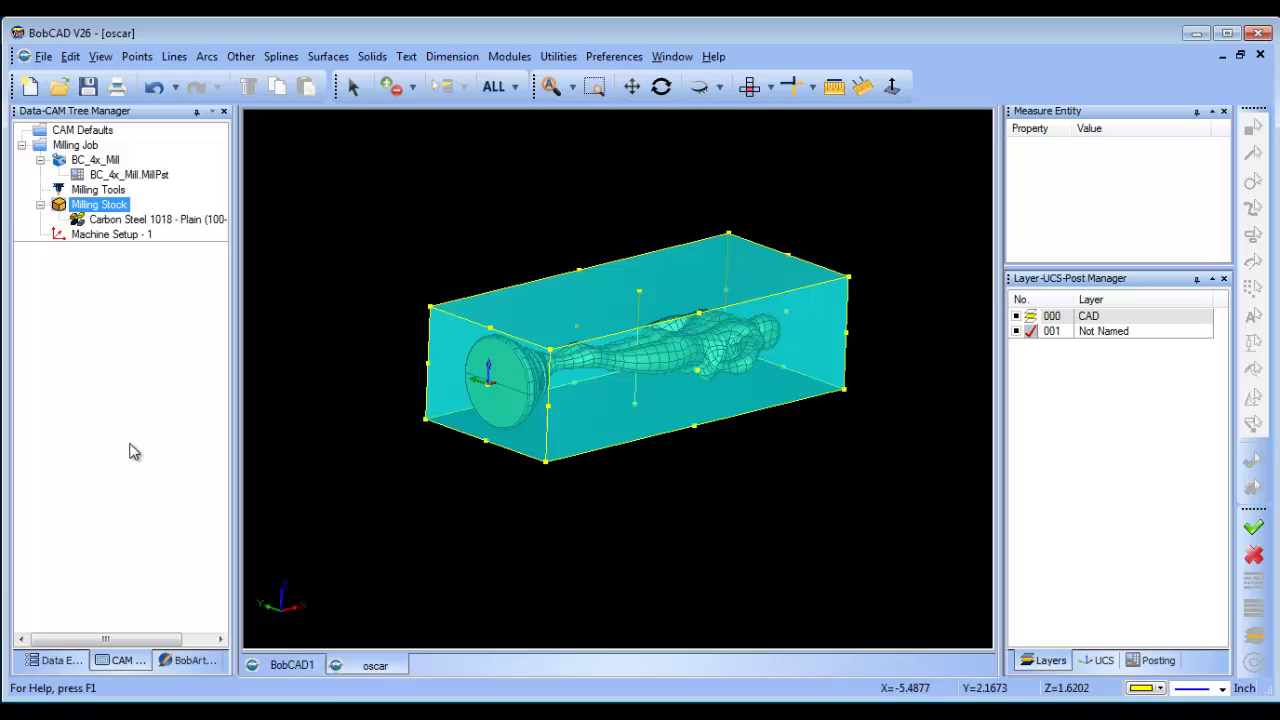
Create a new 3-point UCS by picking origin, X and Y points on the stock's top face
left_click(1100, 662)
middle_click_drag(757, 569, 728, 537)
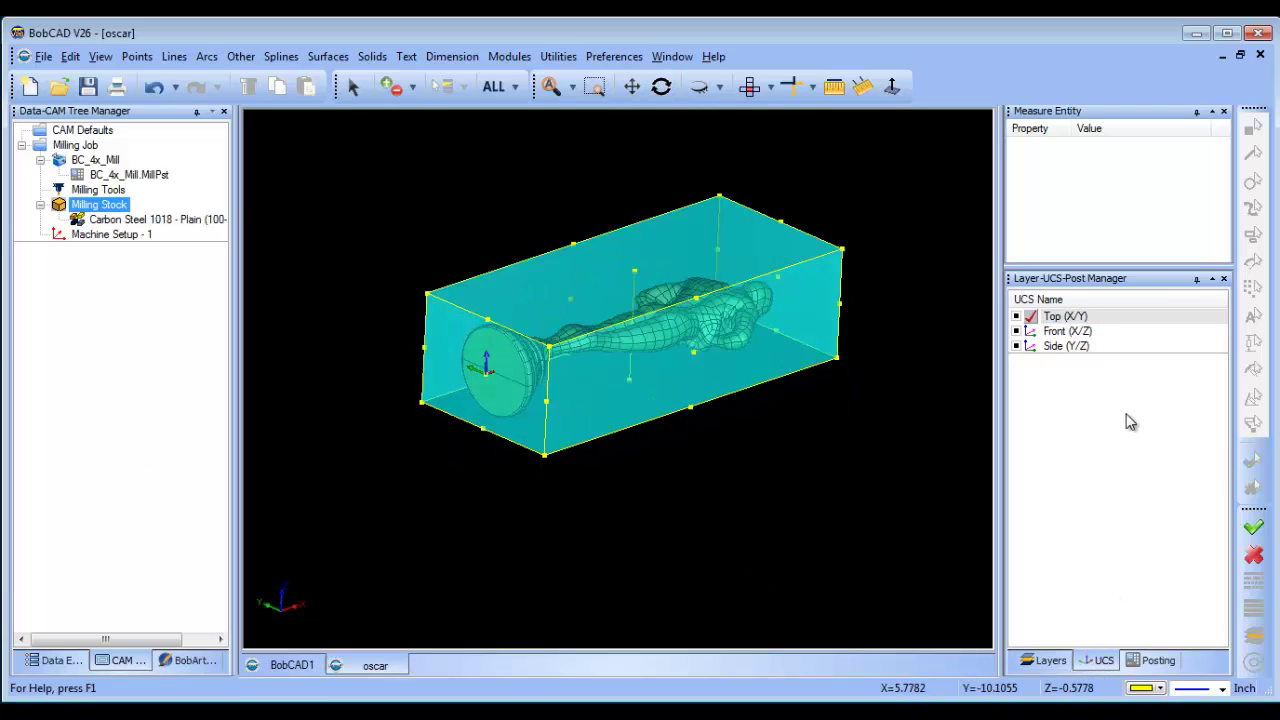
right_click(1089, 348)
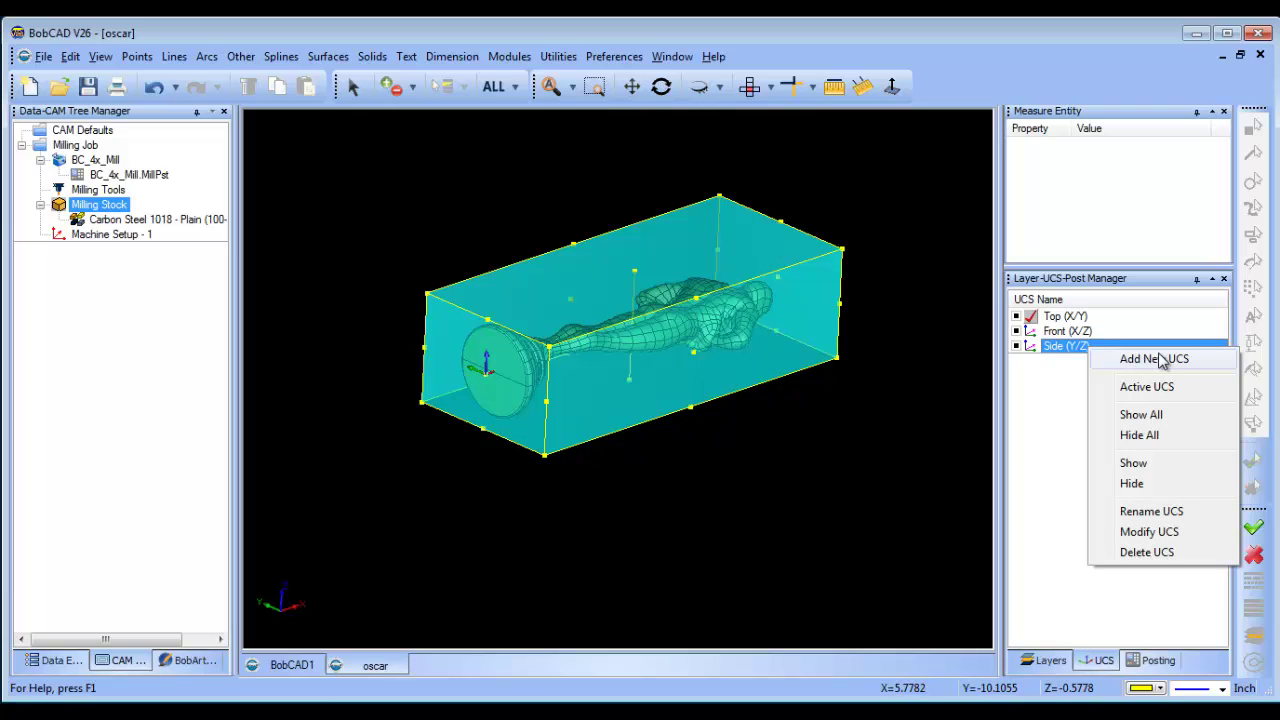
left_click(1171, 367)
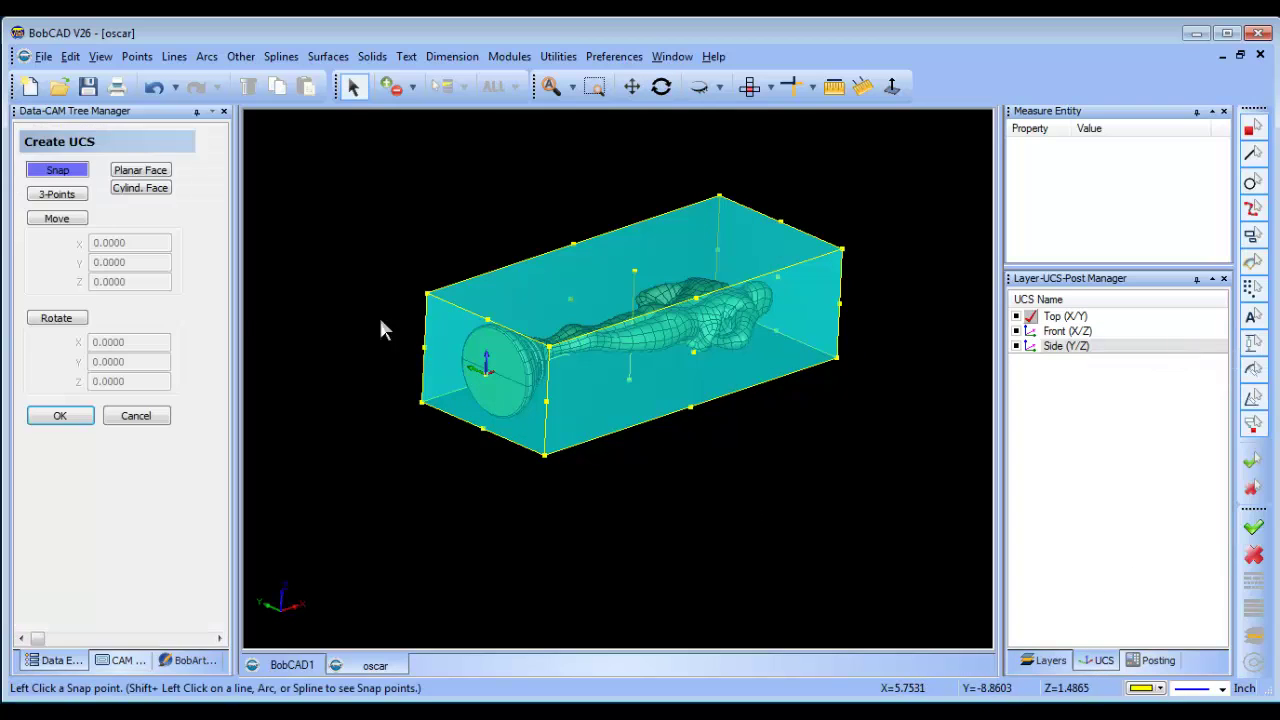
left_click(52, 196)
left_click(636, 272)
left_click(781, 223)
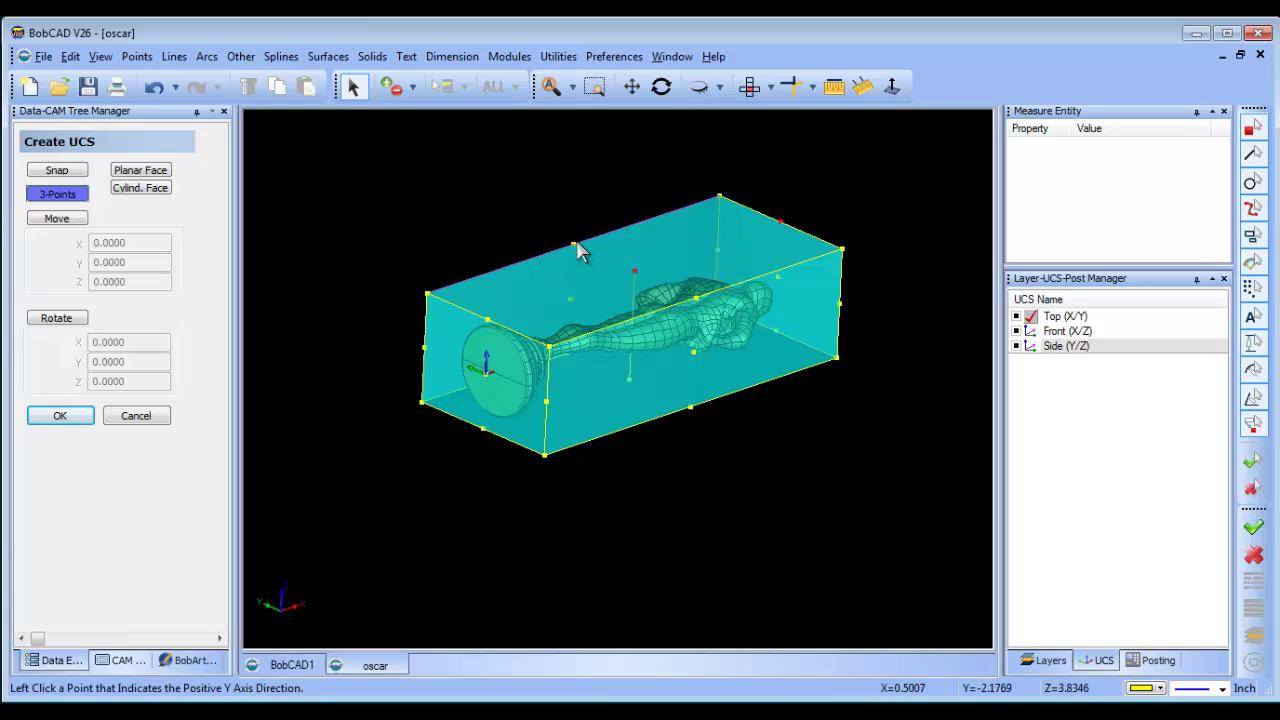
left_click(574, 245)
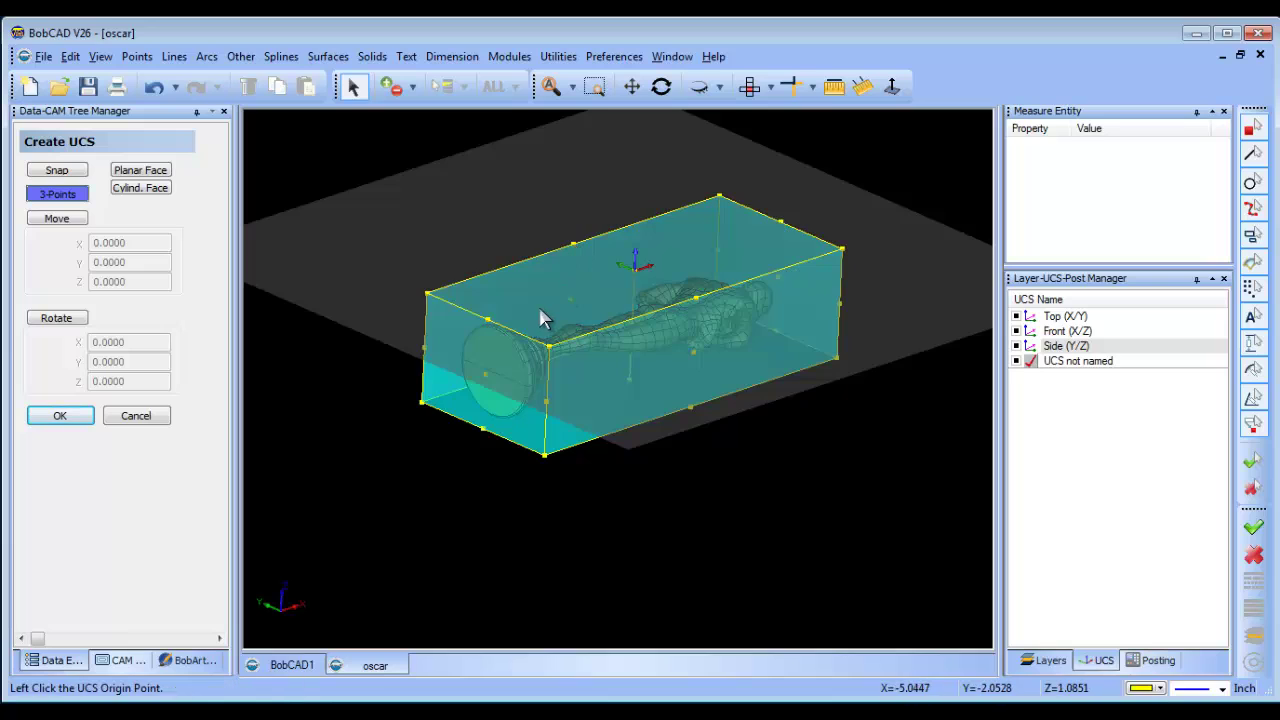
Rename the new coordinate system to #1
right_click(1082, 362)
left_click(1180, 528)
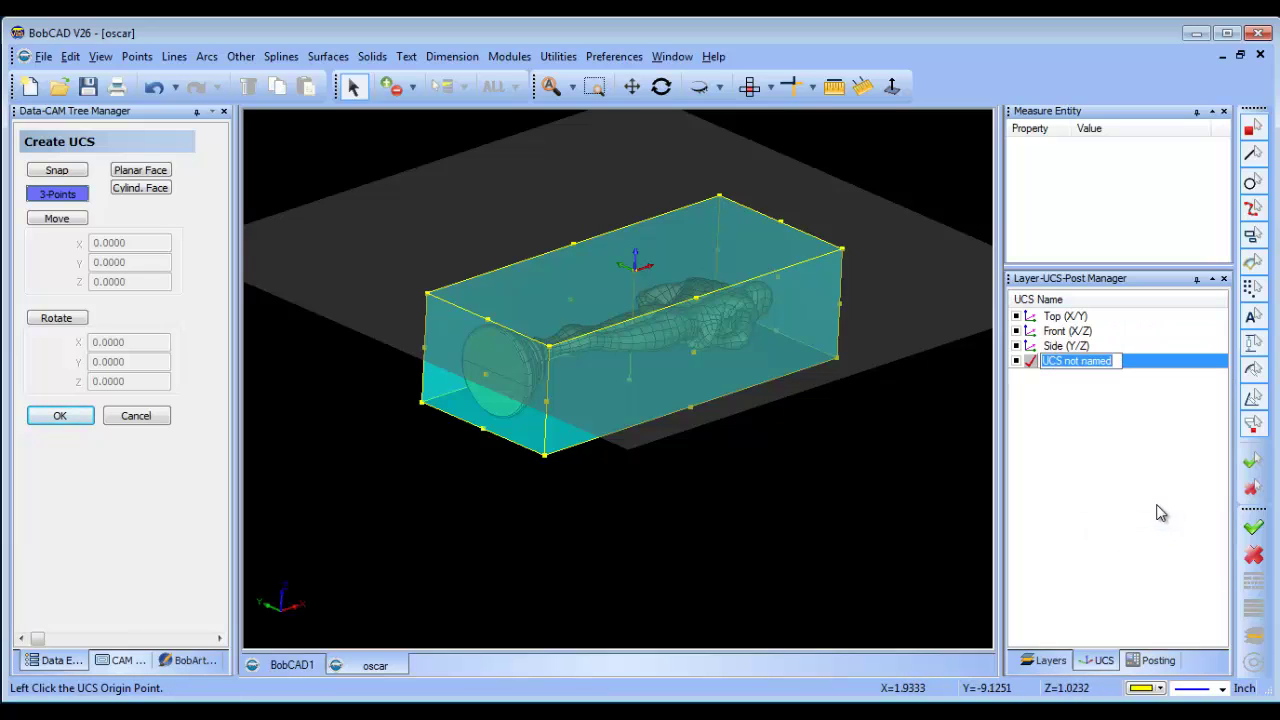
type("#1")
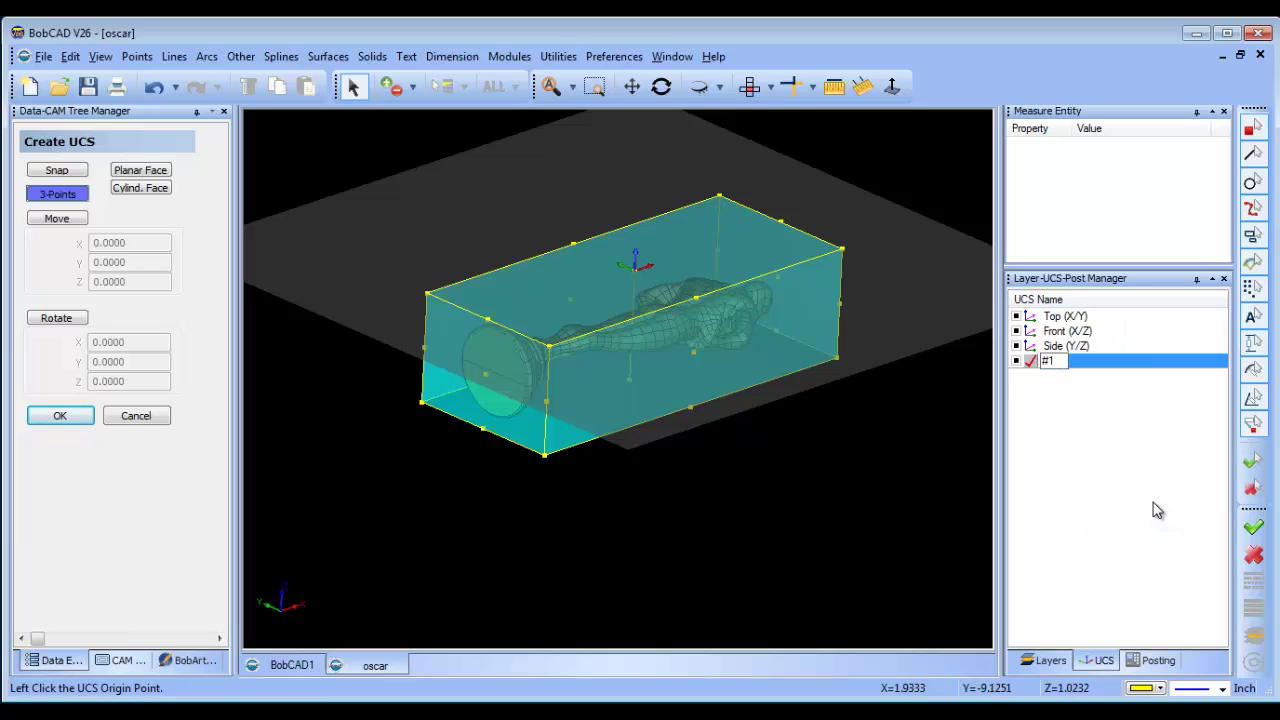
left_click(803, 435)
middle_click_drag(832, 446, 734, 371)
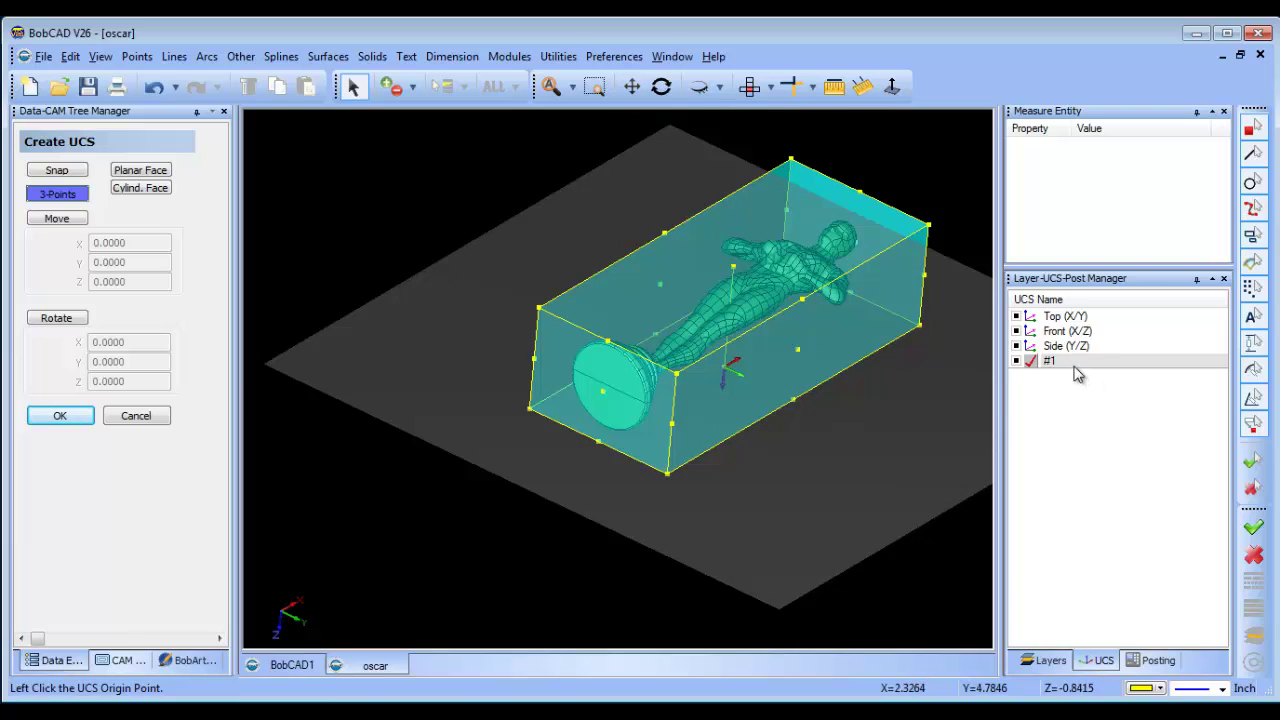
Create another 3-point UCS by picking origin, X and Y points on the stock box
right_click(1076, 373)
left_click(57, 196)
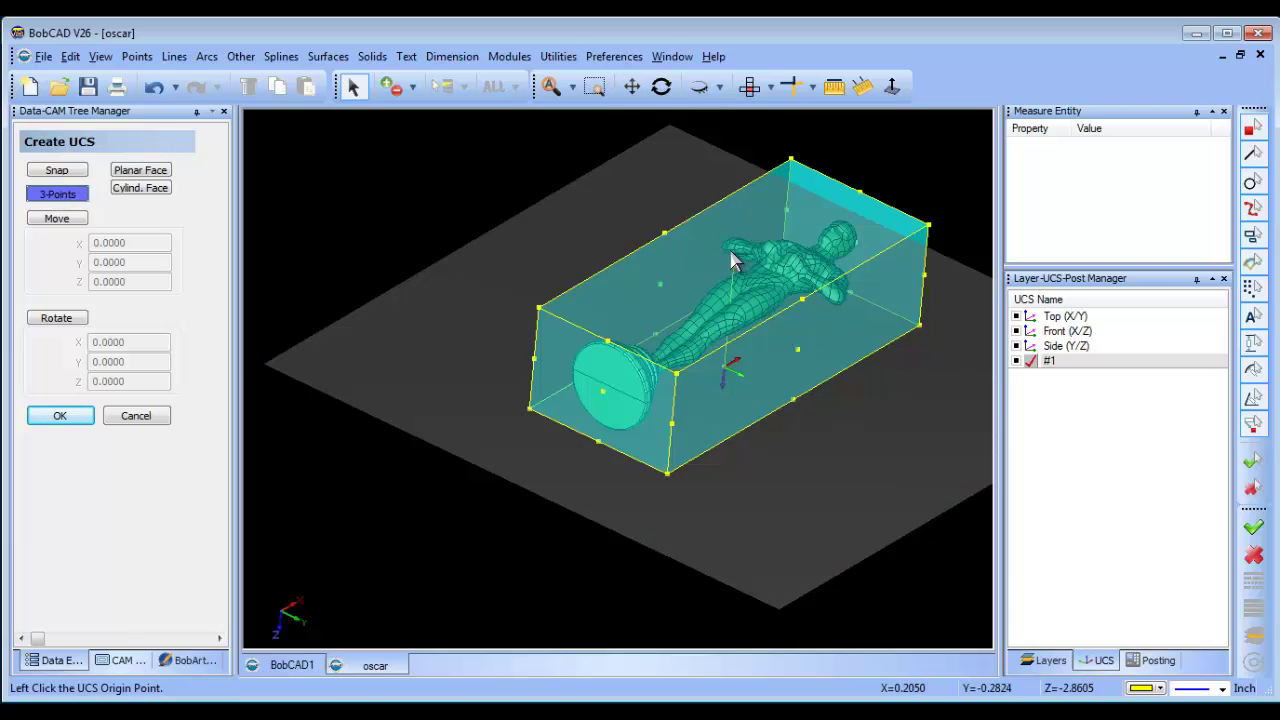
left_click(734, 268)
left_click(861, 192)
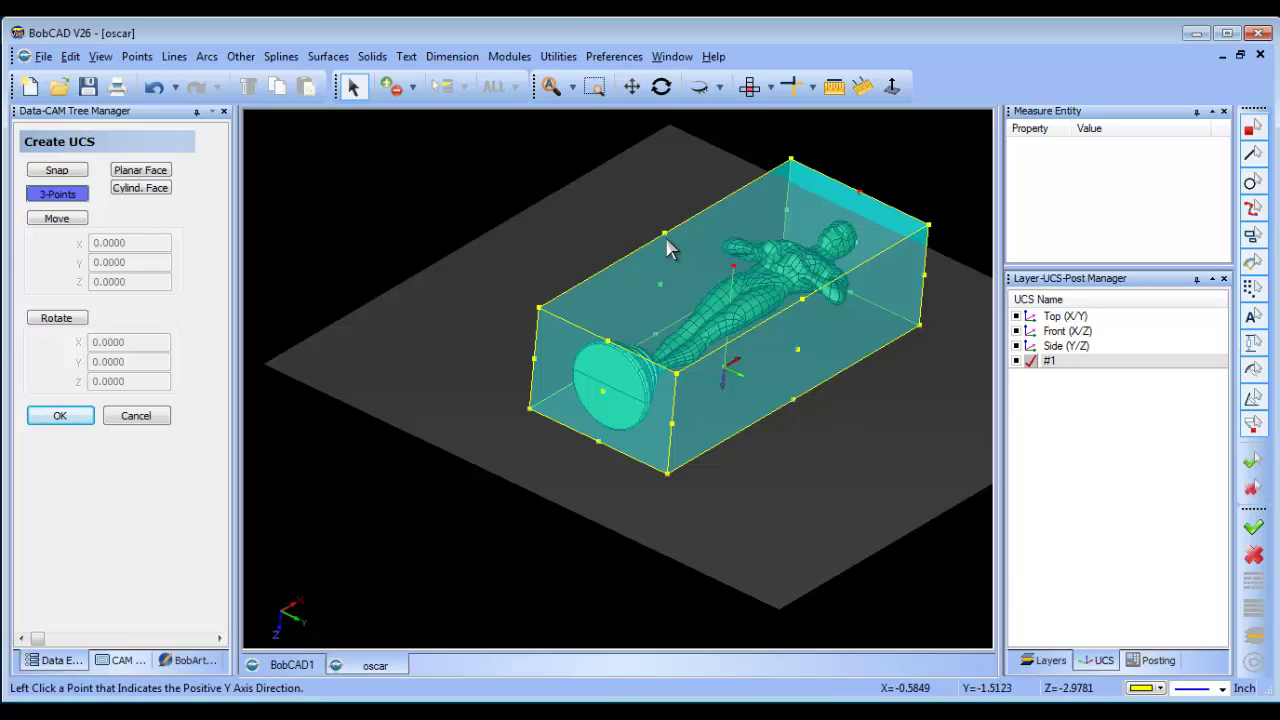
left_click(666, 236)
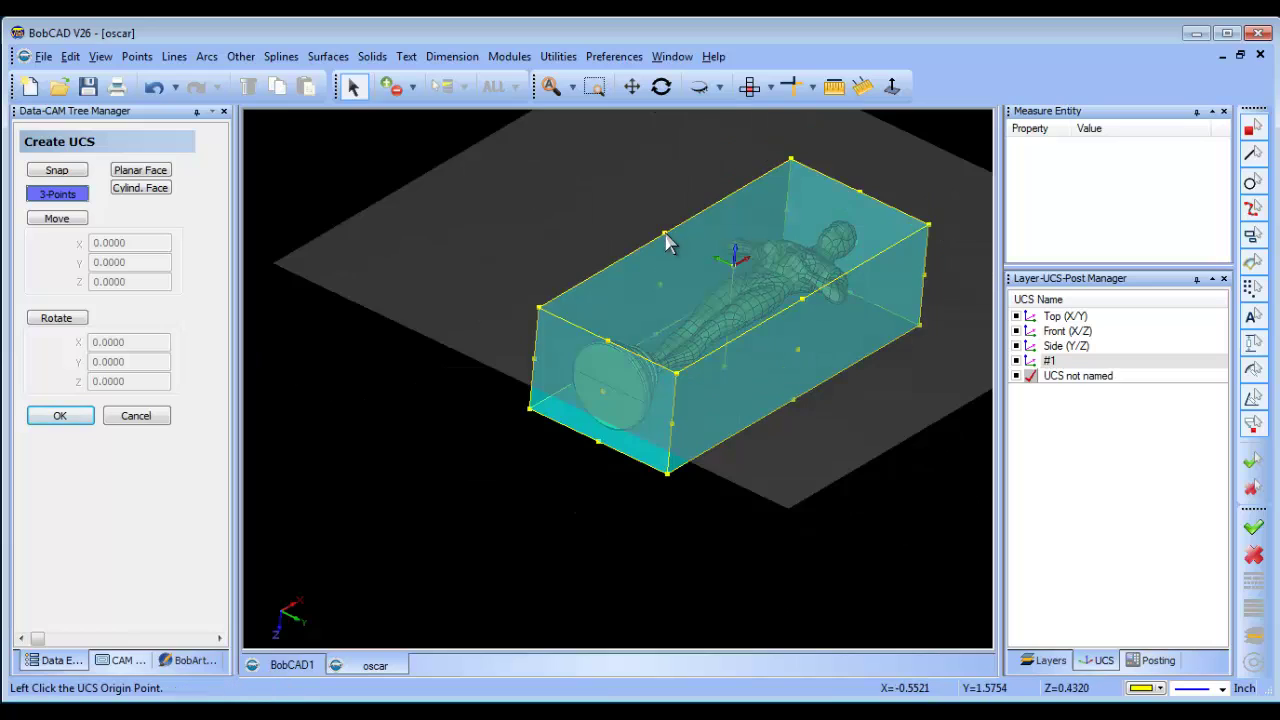
Rename the second coordinate system to #2
right_click(1073, 387)
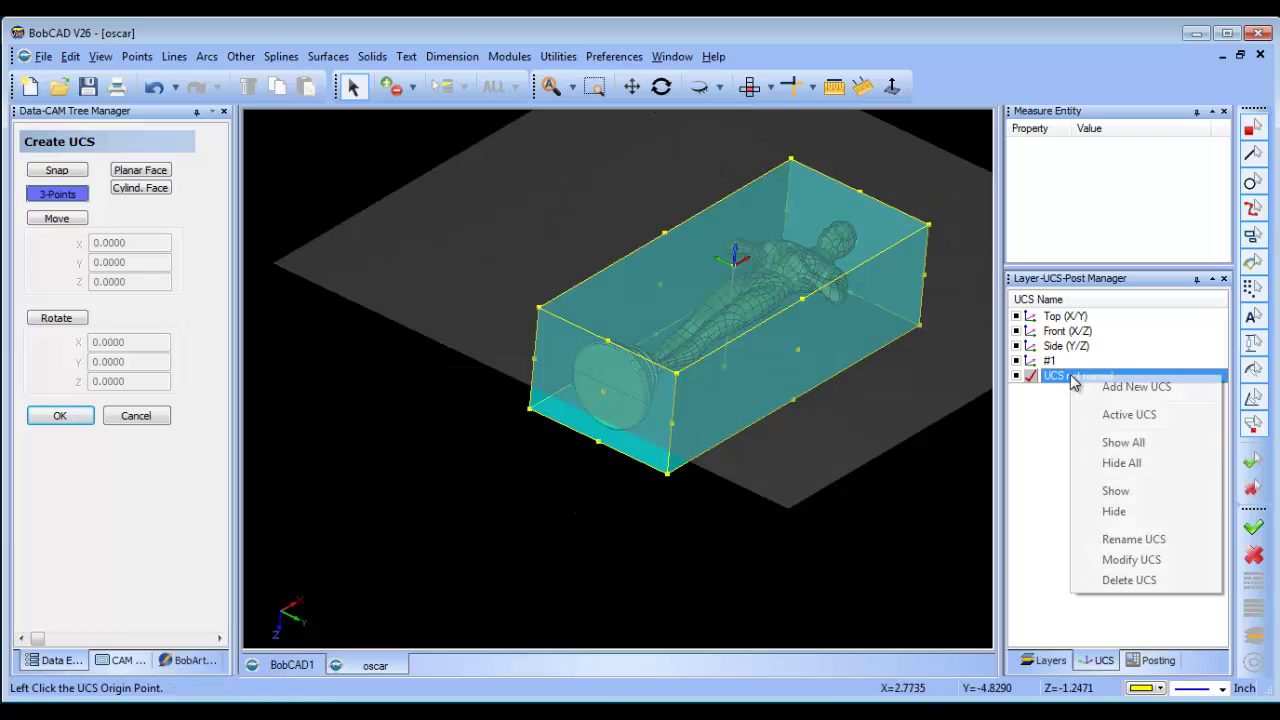
left_click(1150, 541)
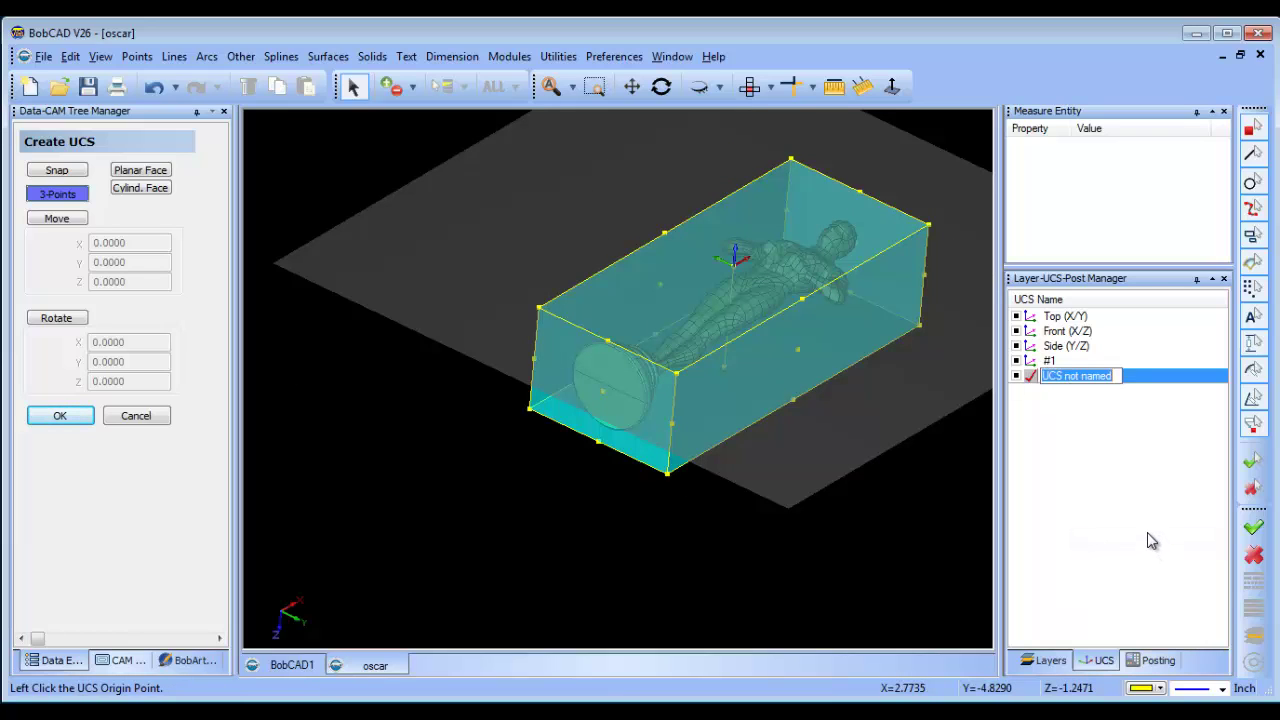
type("#2")
key("Return")
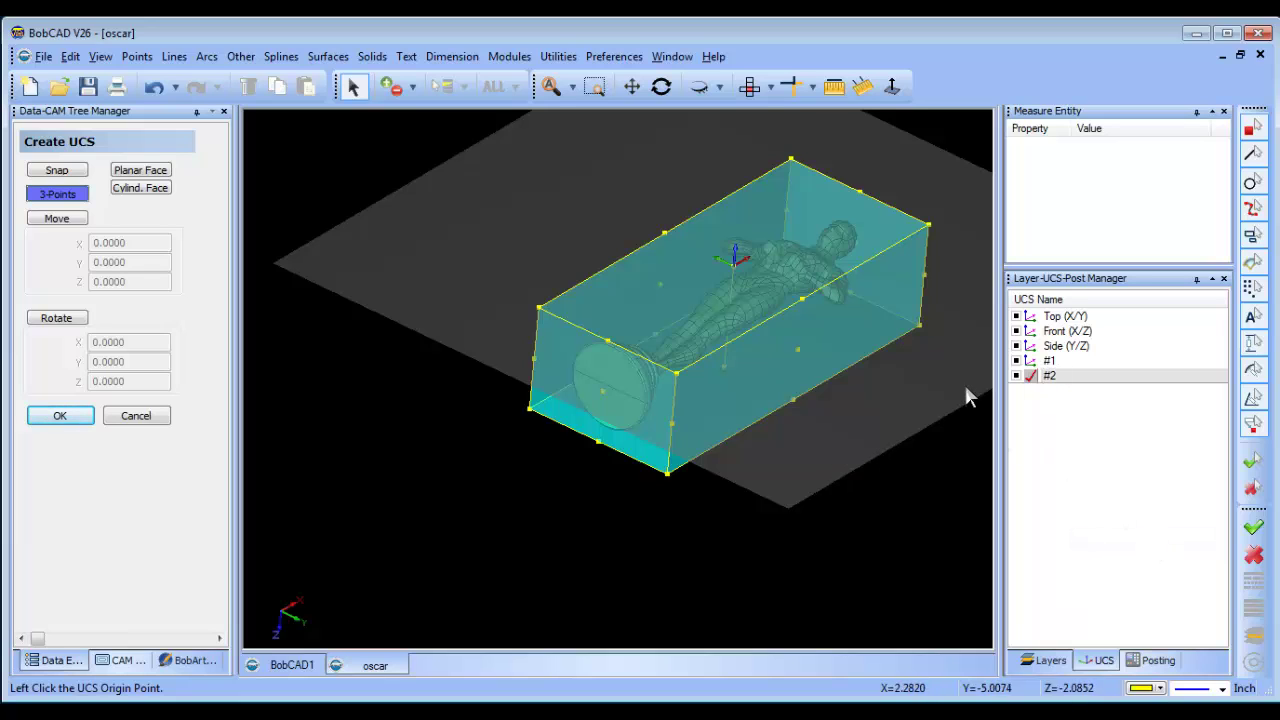
Make Top (X/Y) the active UCS again, close Create UCS, and reset the view
left_click(1031, 316)
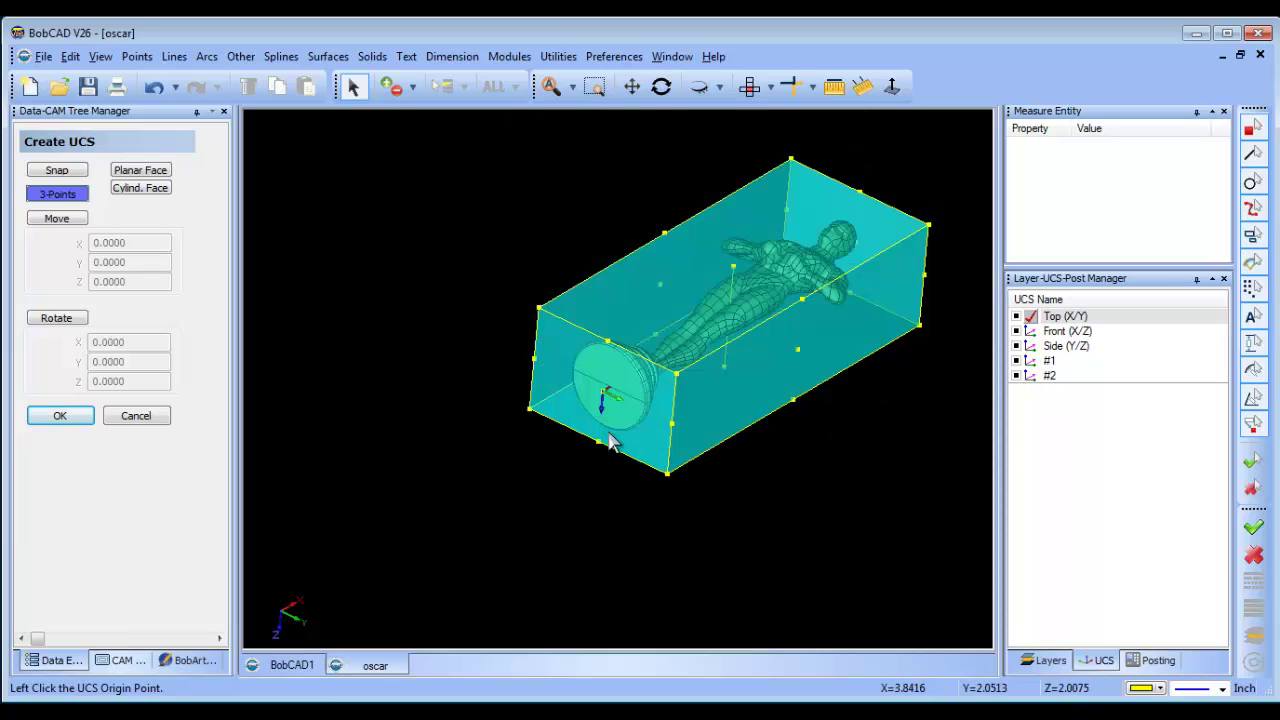
left_click(150, 420)
middle_click_drag(580, 466, 784, 392)
left_click(749, 86)
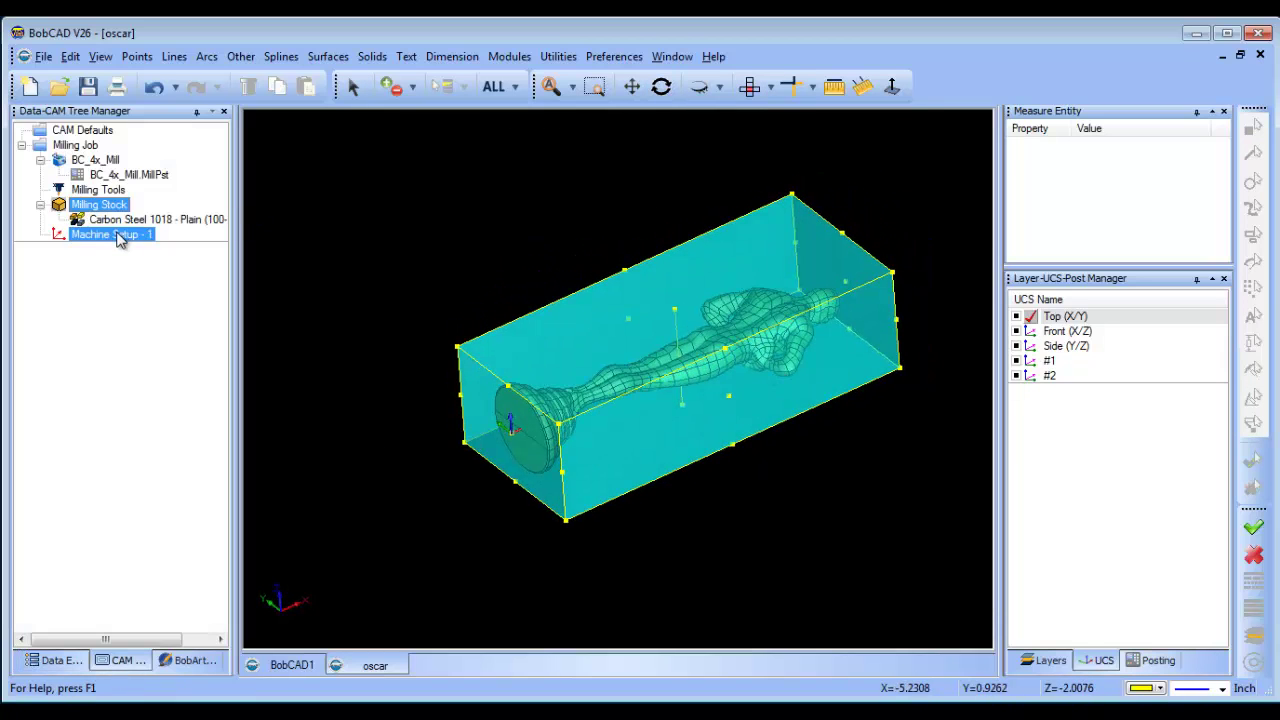
Add an Index System to Machine Setup - 1 via Additional Functions
right_click(119, 236)
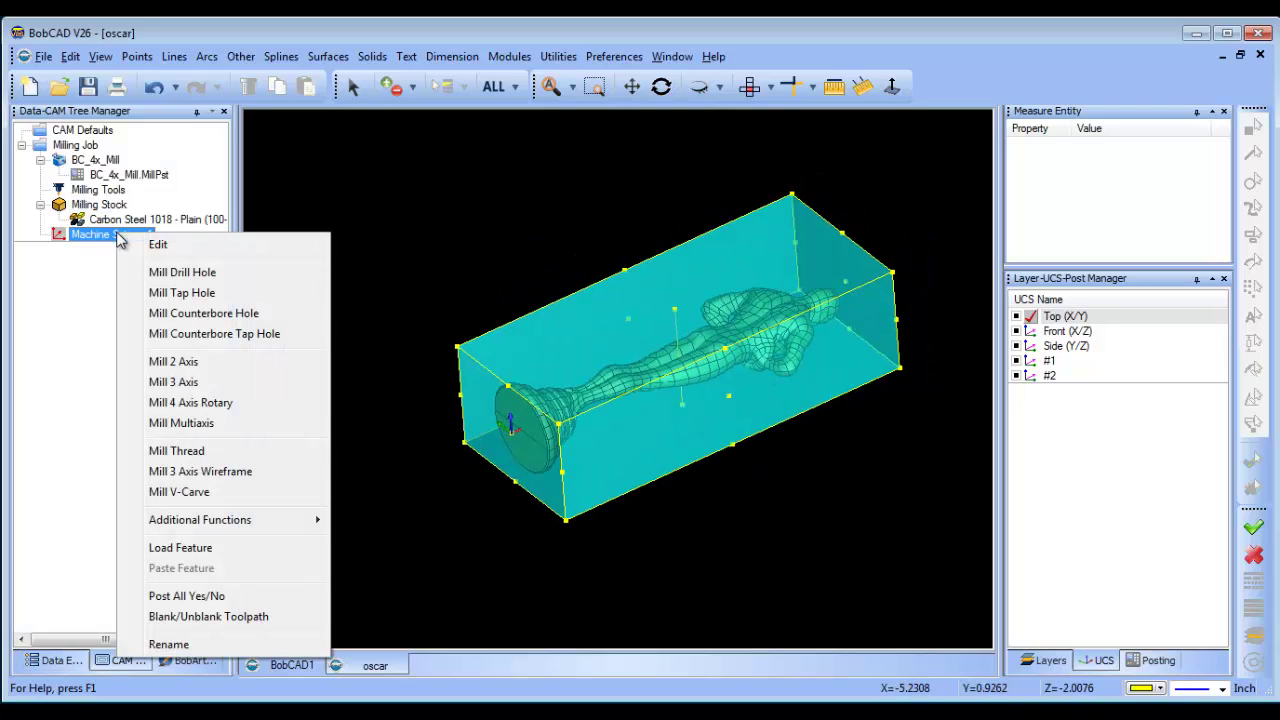
mouse_move(282, 524)
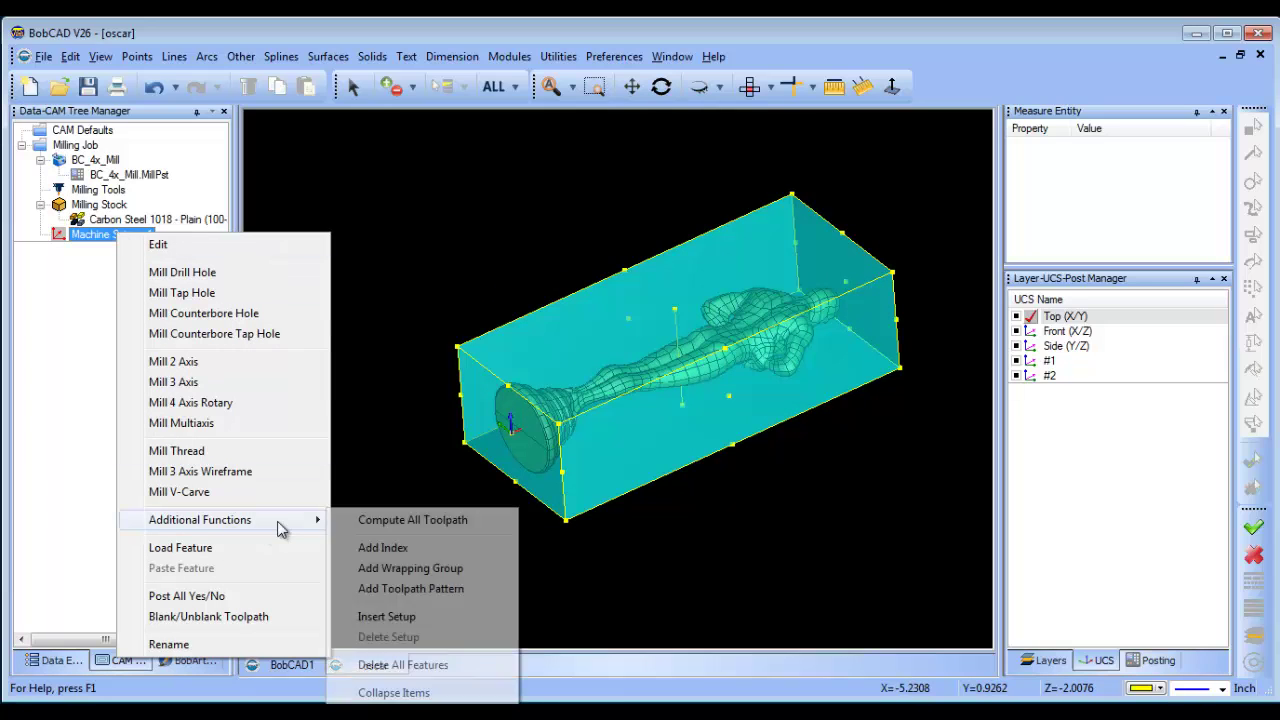
left_click(428, 548)
Reorient the Index System by picking UCS #1
right_click(138, 253)
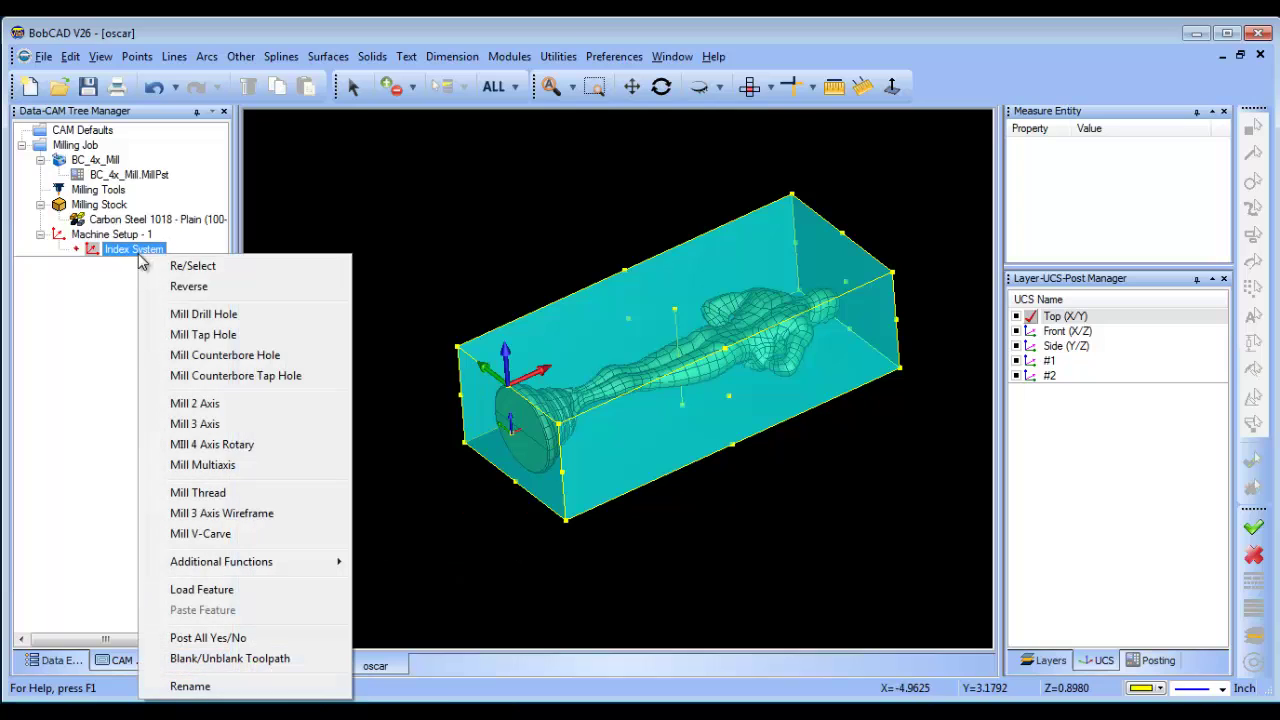
left_click(193, 266)
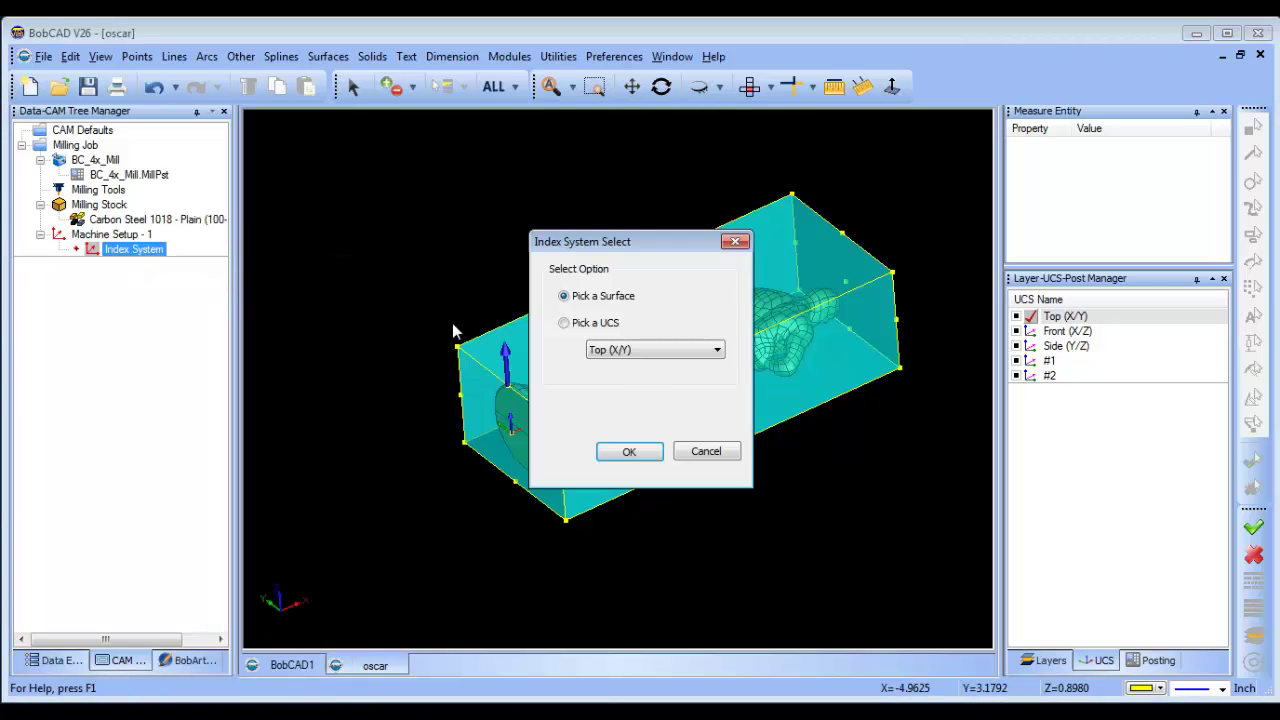
left_click(636, 350)
left_click(645, 415)
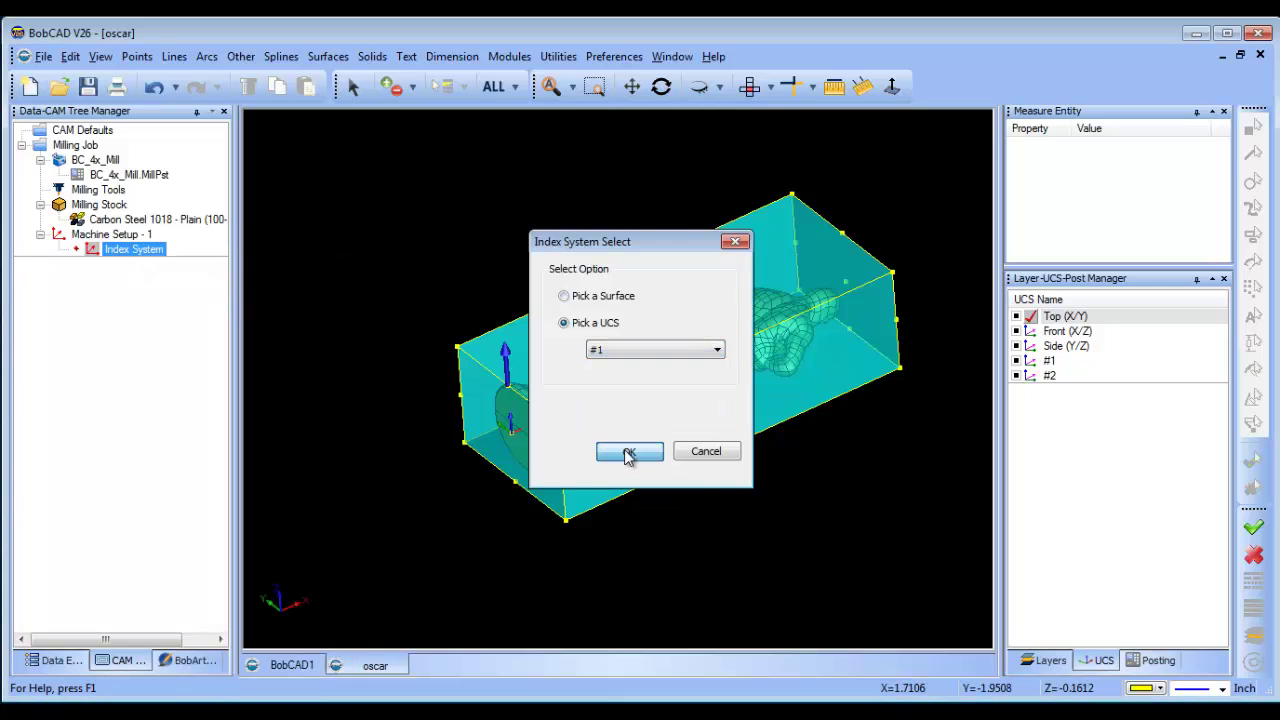
left_click(629, 451)
middle_click_drag(610, 448, 514, 432)
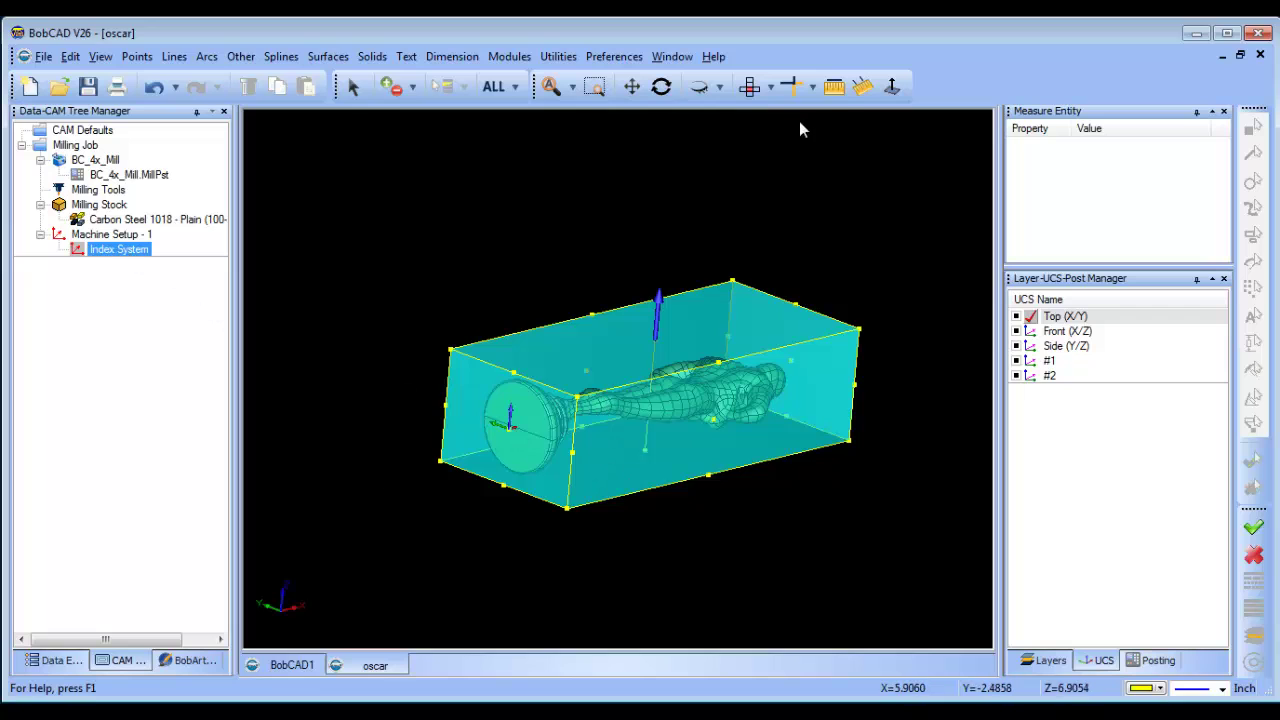
Measure the stock height between two edge points, reading 1.3257
left_click(863, 86)
left_click(577, 400)
left_click(571, 455)
middle_click_drag(692, 477, 766, 491)
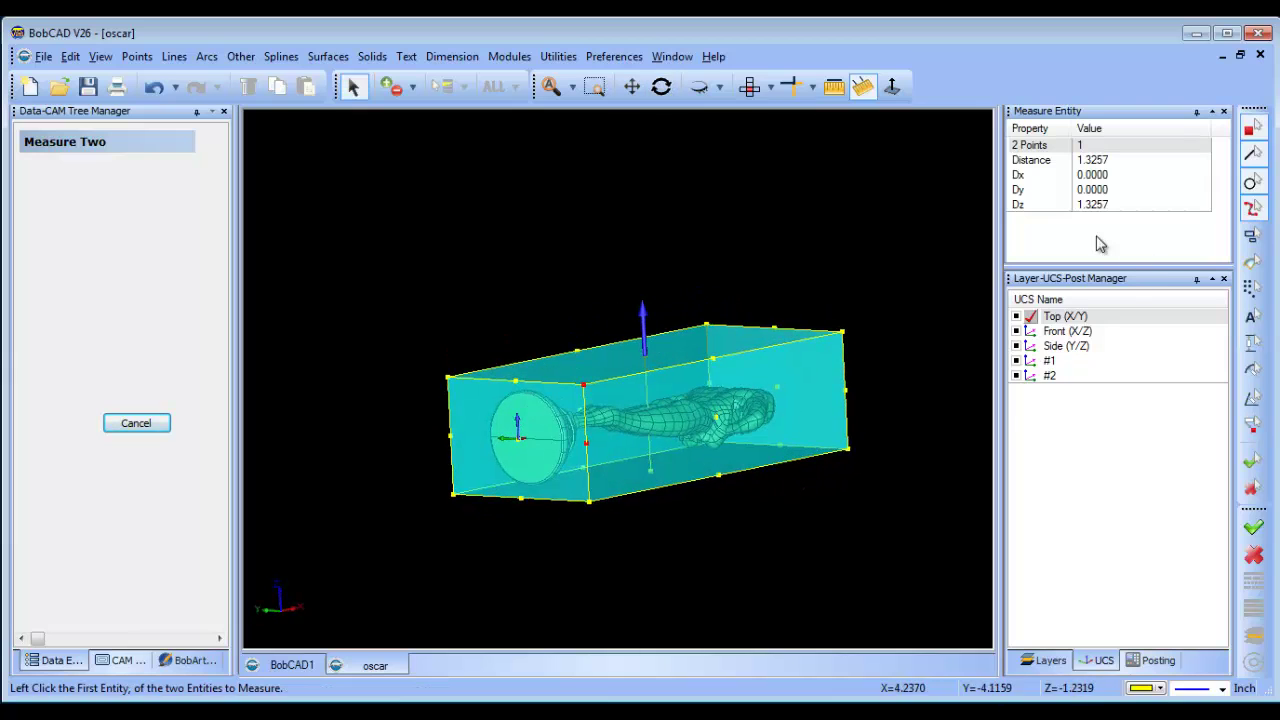
Start a Mill 3 Axis feature on the Index System and select its geometry
left_click(122, 660)
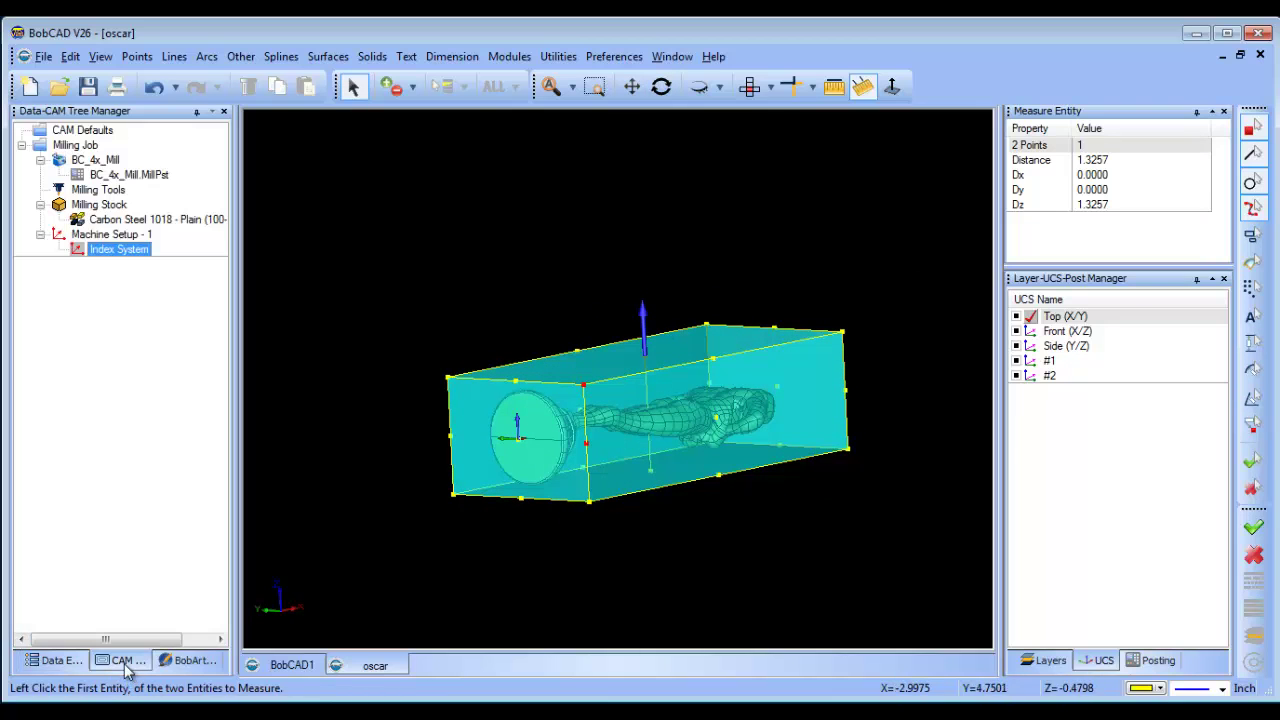
right_click(125, 256)
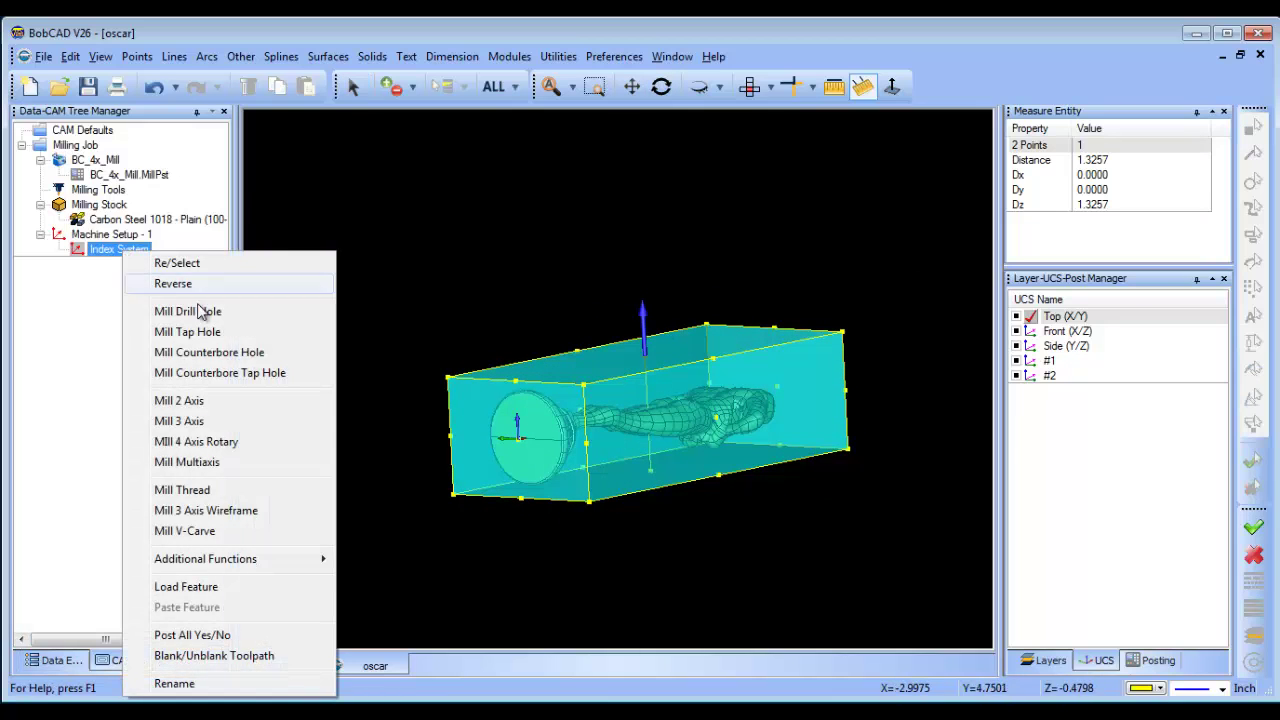
left_click(251, 423)
left_click(562, 178)
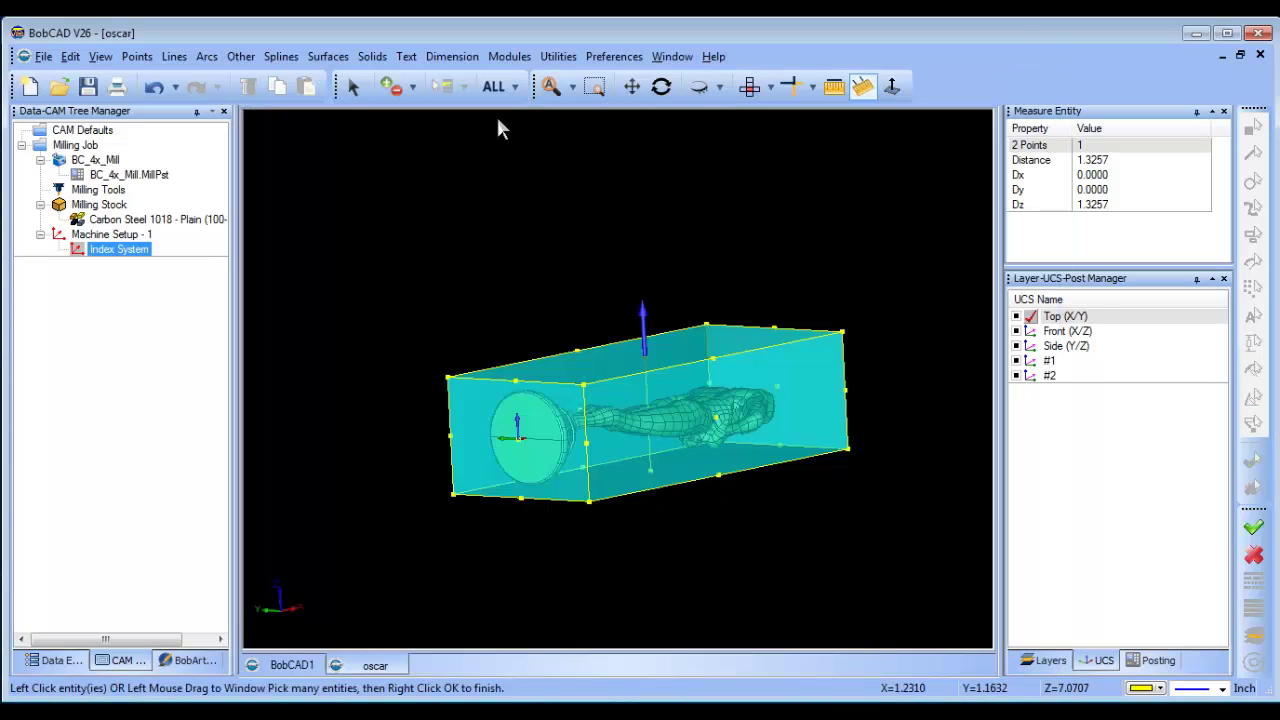
right_click(466, 237)
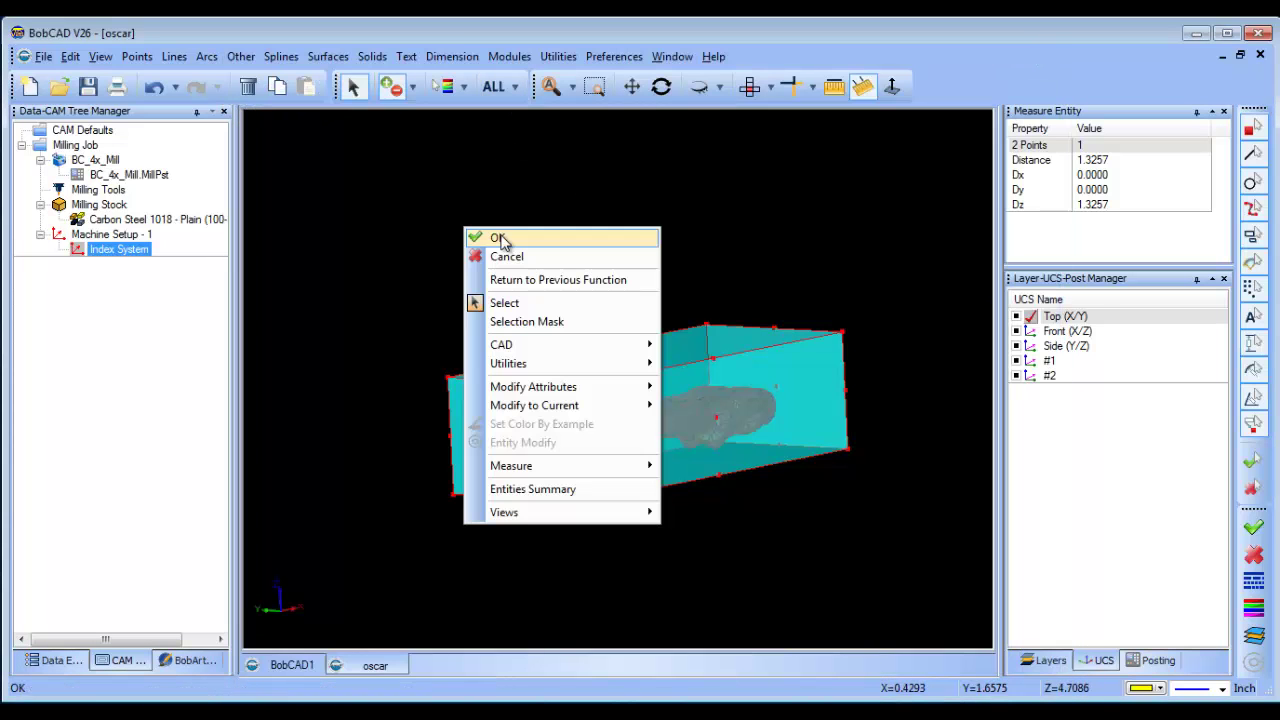
left_click(497, 241)
Choose Advanced Rough as the machining strategy
left_click(800, 648)
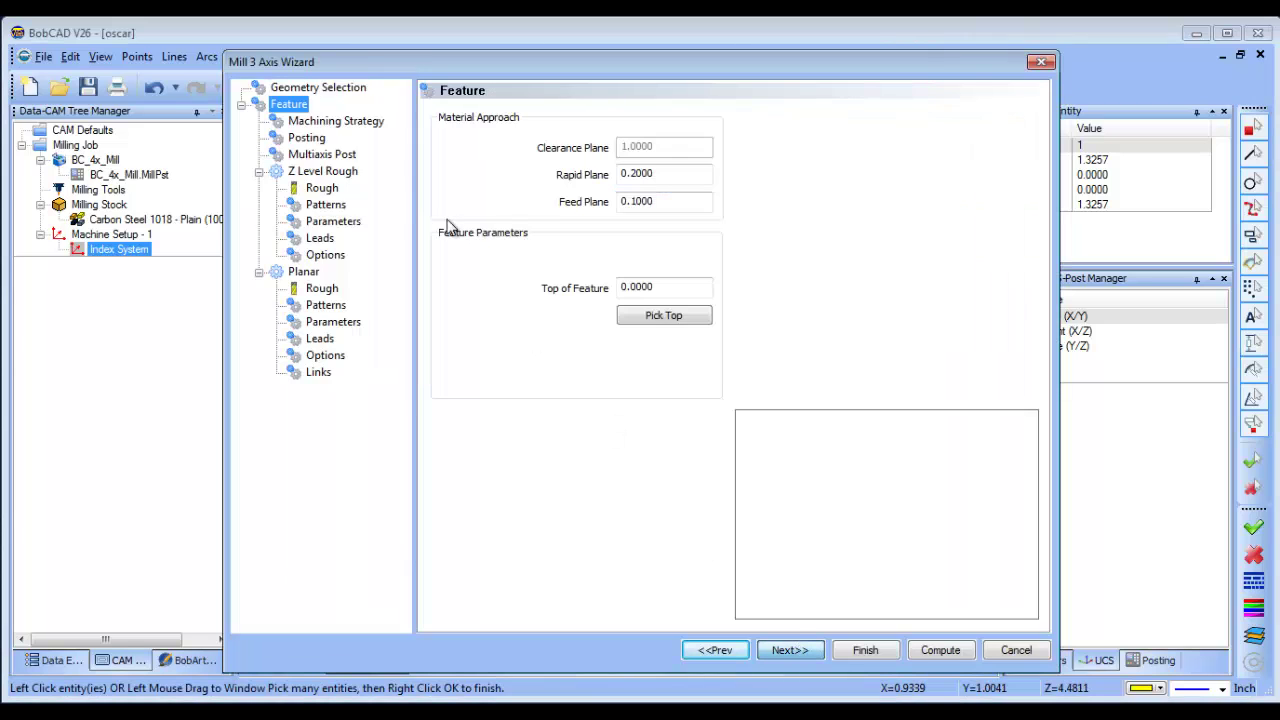
left_click(336, 120)
left_click(605, 238)
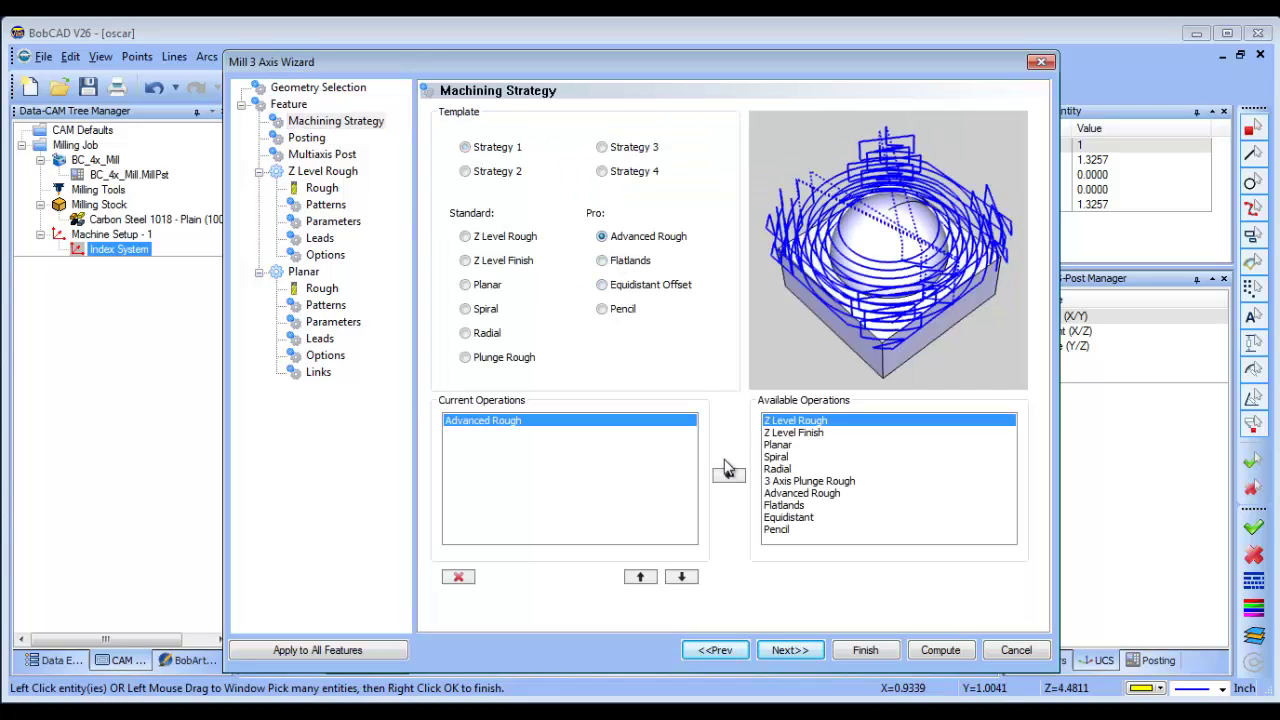
left_click(791, 651)
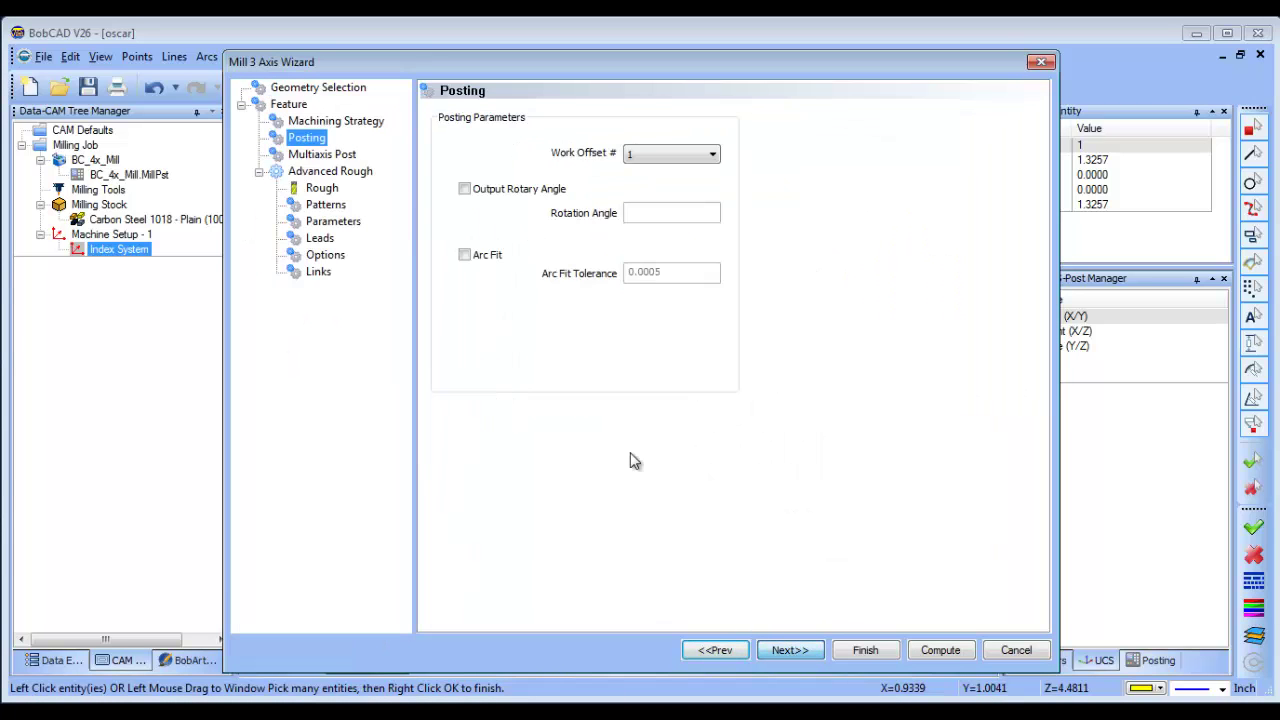
Set the roughing cut pattern to Adaptive Roughing with zig zag cutting
left_click(322, 188)
double_click(679, 229)
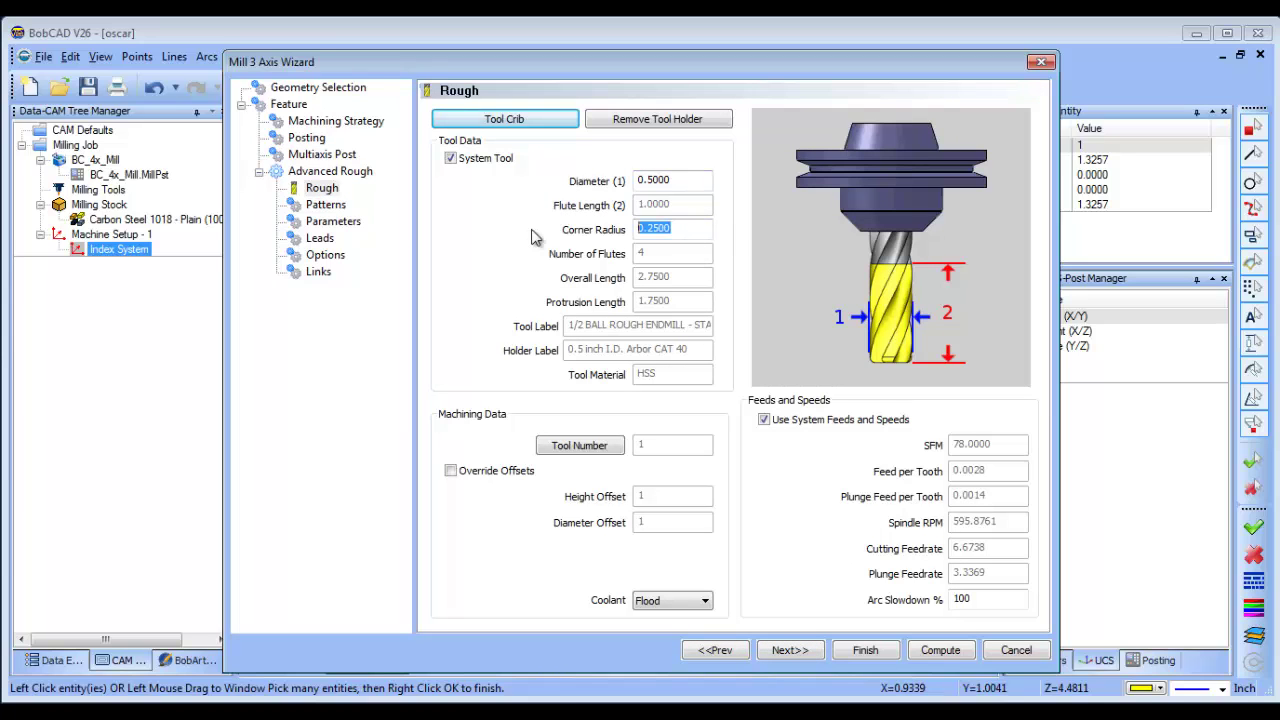
left_click(322, 205)
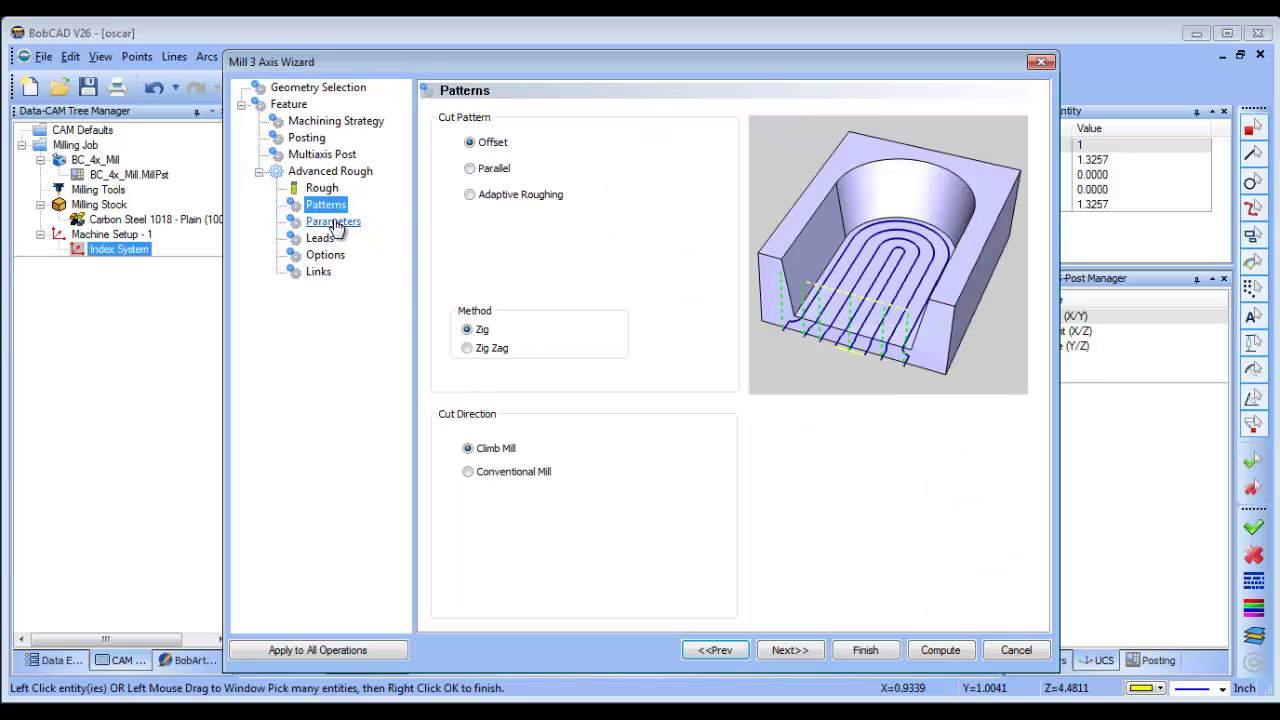
left_click(469, 195)
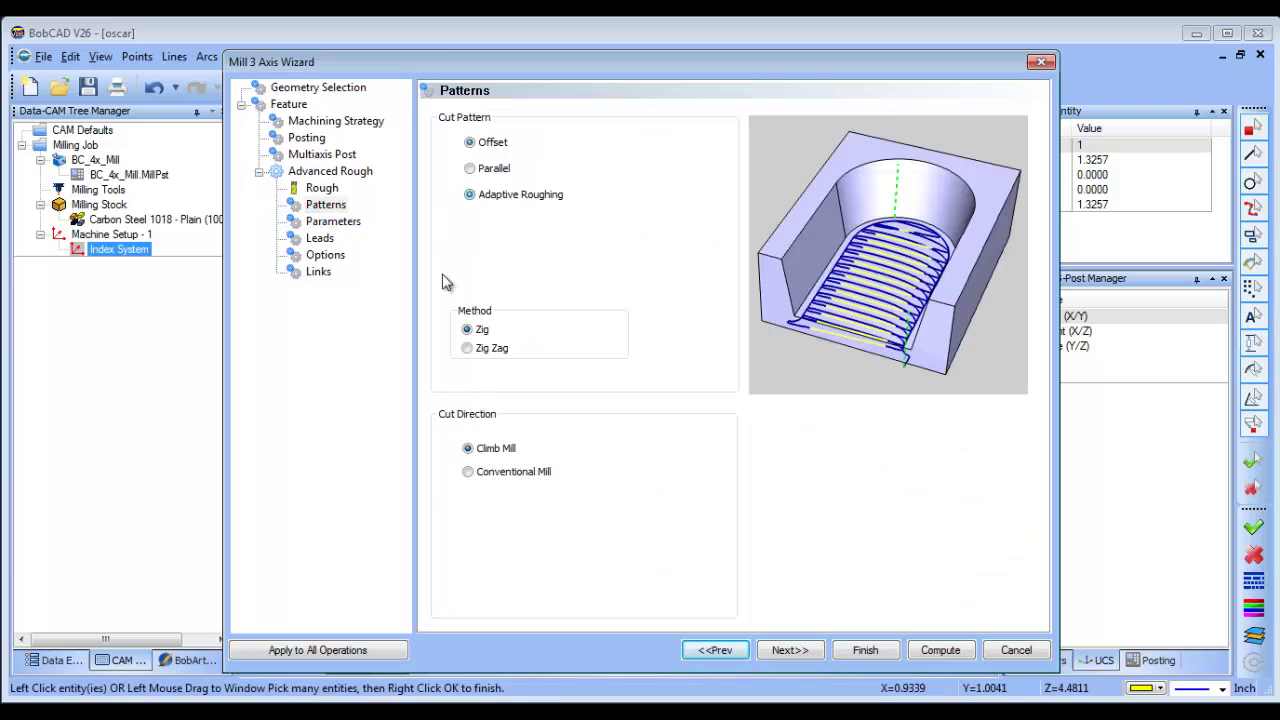
left_click(466, 348)
Set depth of cut 0.25, stepover 0.25, 2 intermediate steps and 0.02 allowance
left_click(333, 221)
double_click(682, 140)
type(".2")
key("Tab")
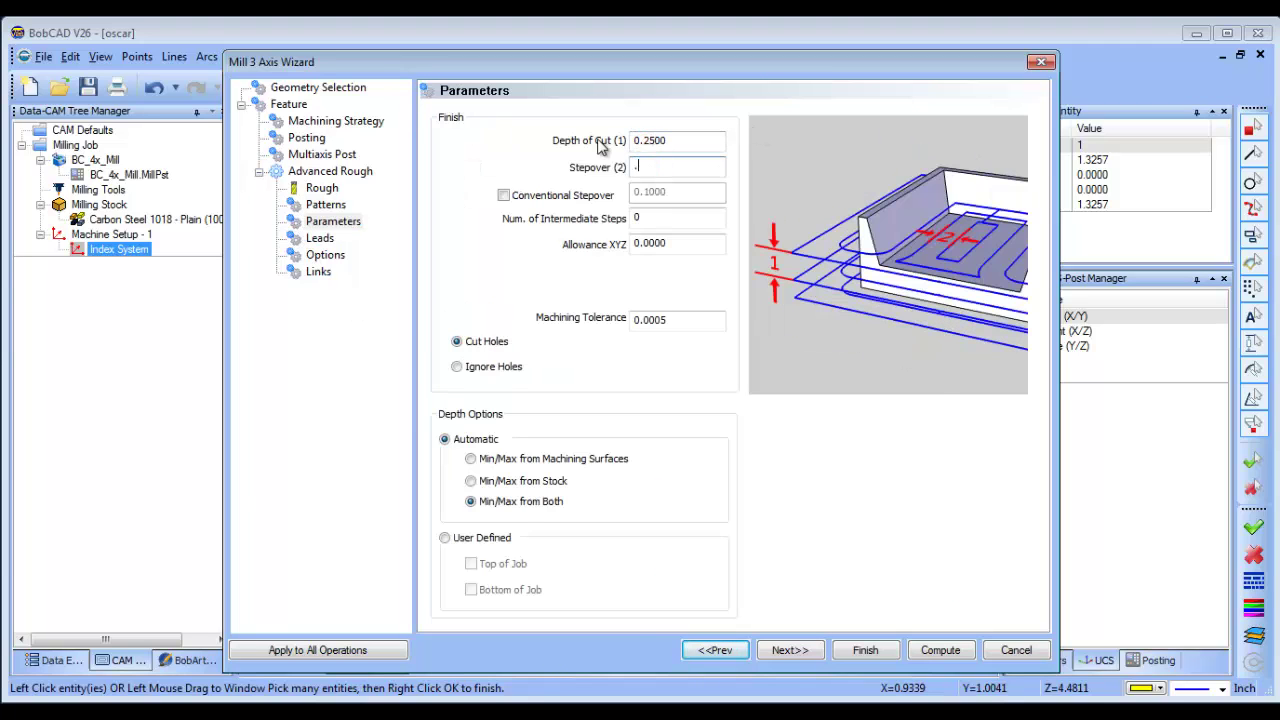
key("Tab")
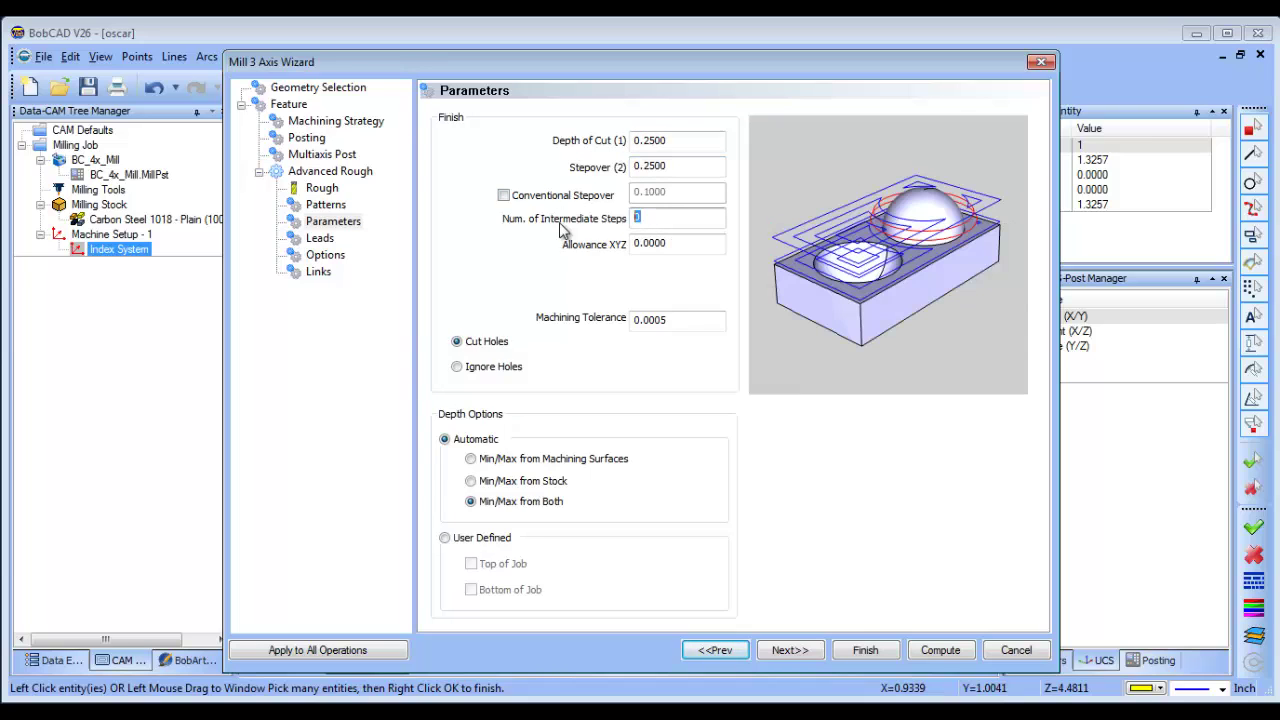
type("2")
key("Tab")
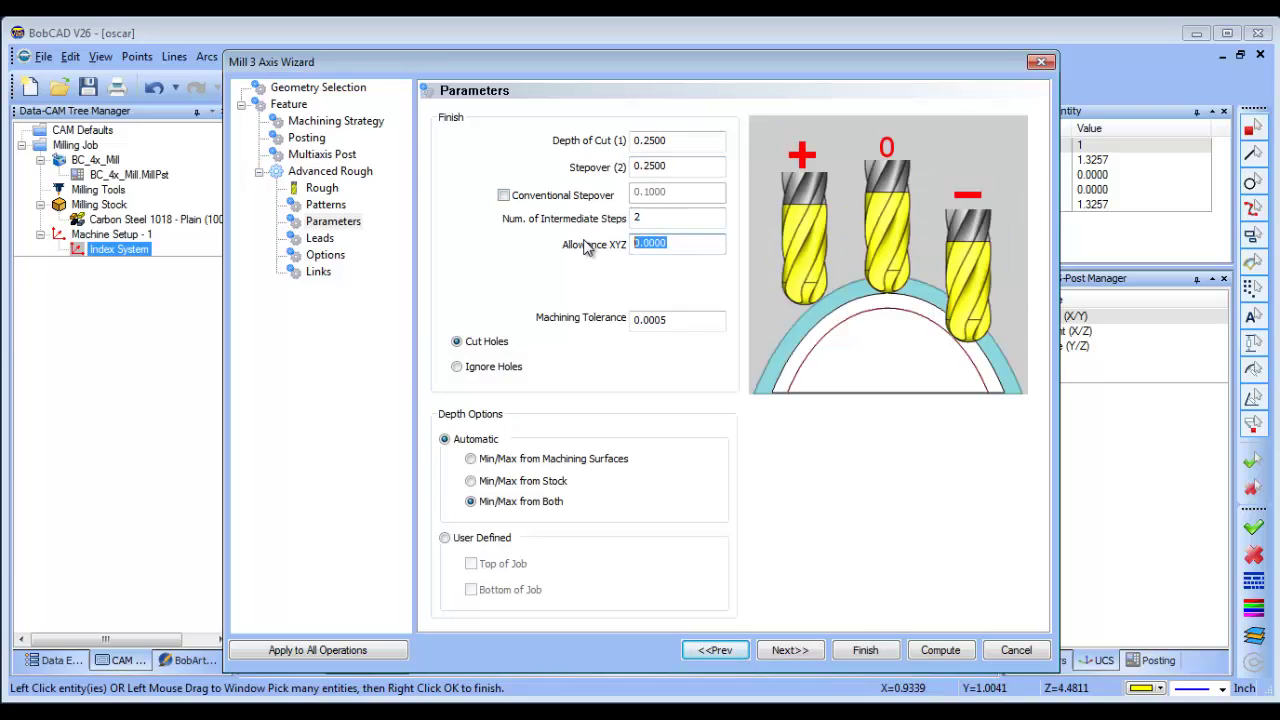
key("Tab")
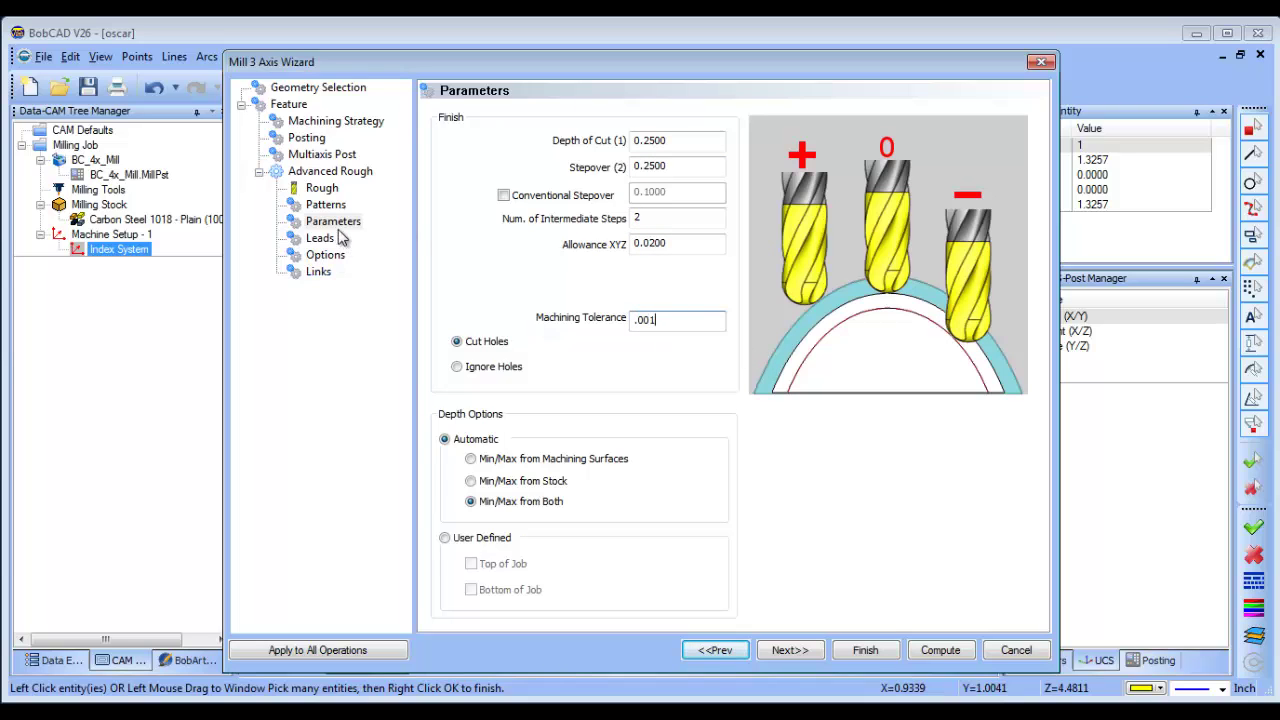
Process roughing By Level and use Retract links between groups
left_click(324, 238)
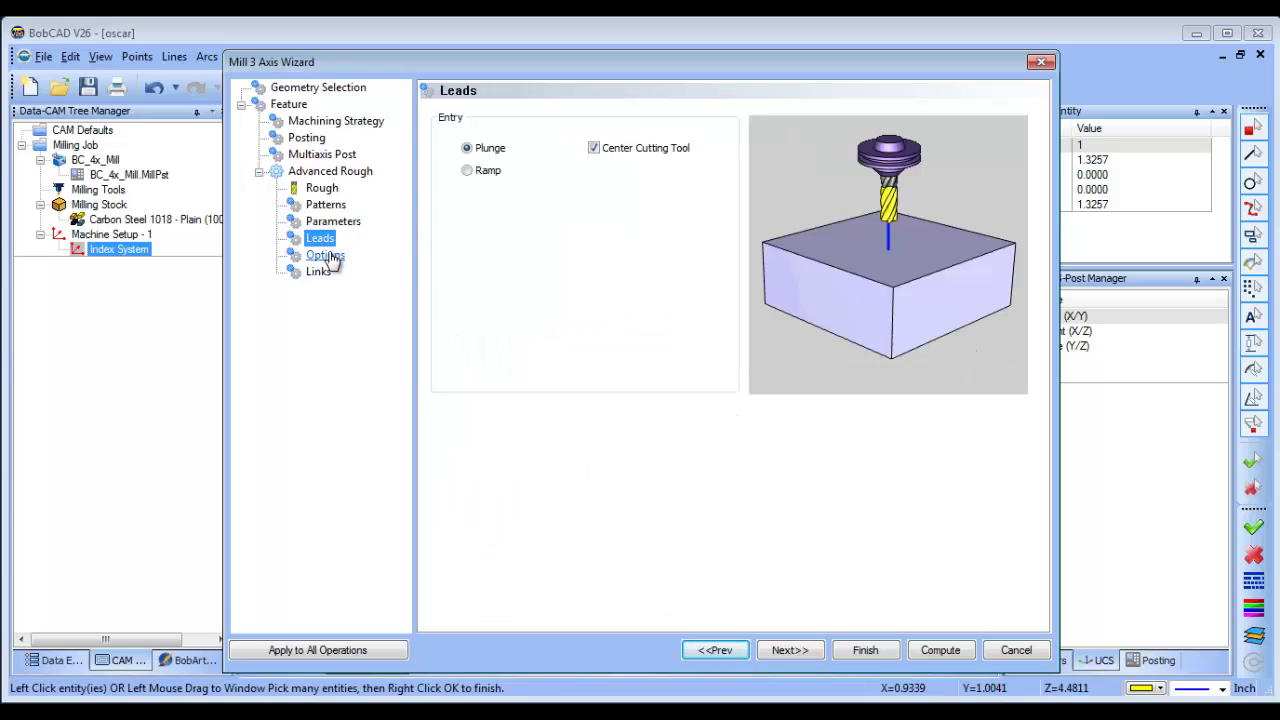
left_click(326, 256)
left_click(808, 484)
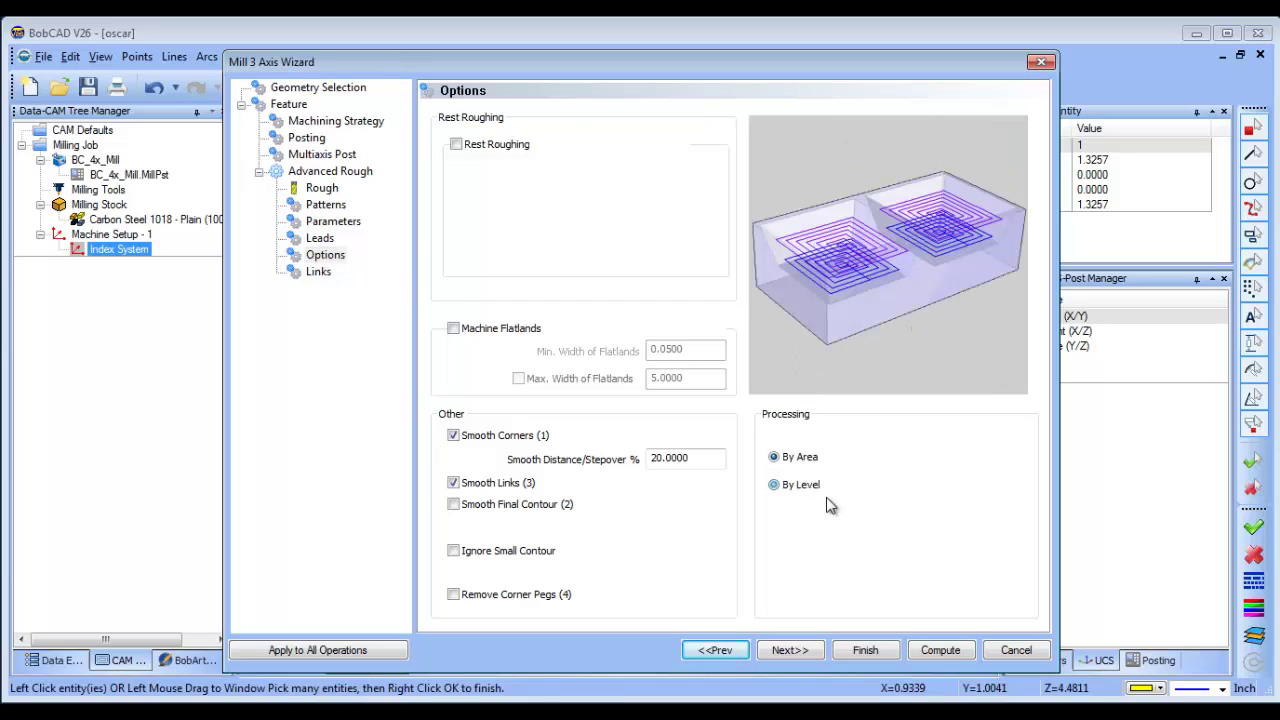
left_click(316, 273)
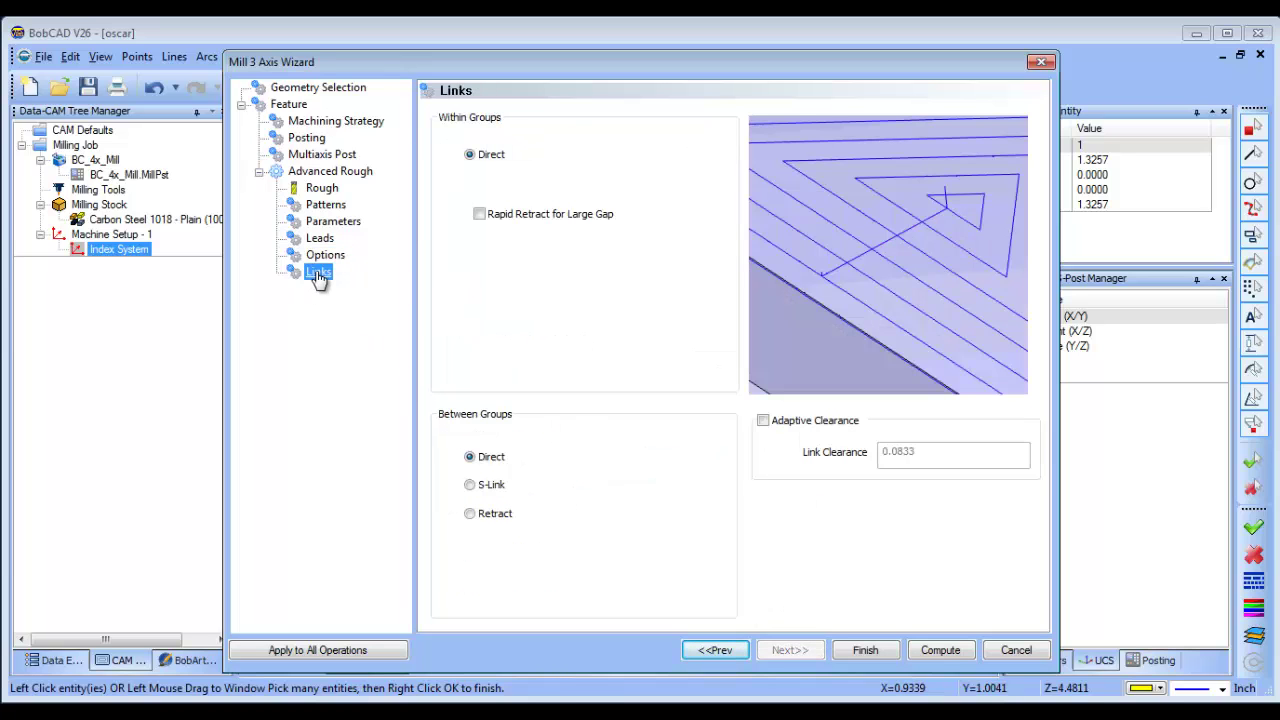
left_click(470, 514)
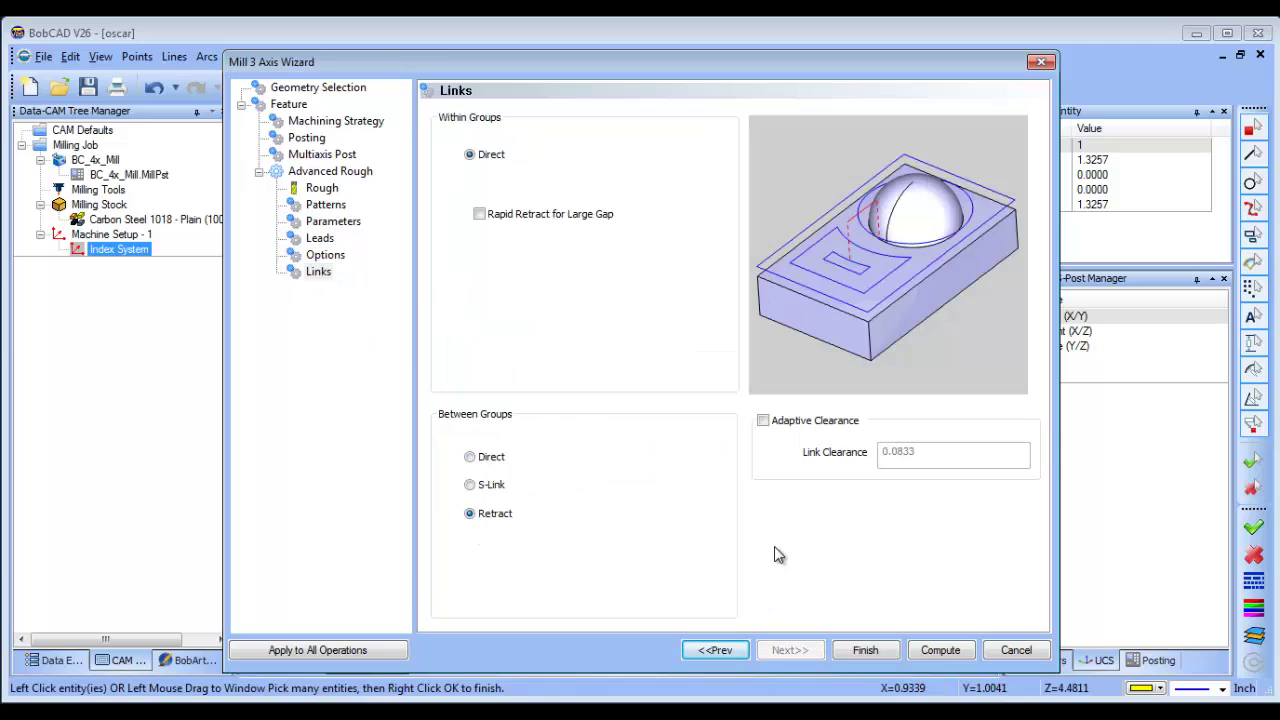
Set a User Defined Bottom of Job of -1.4 and compute the toolpath
left_click(332, 222)
left_click(445, 538)
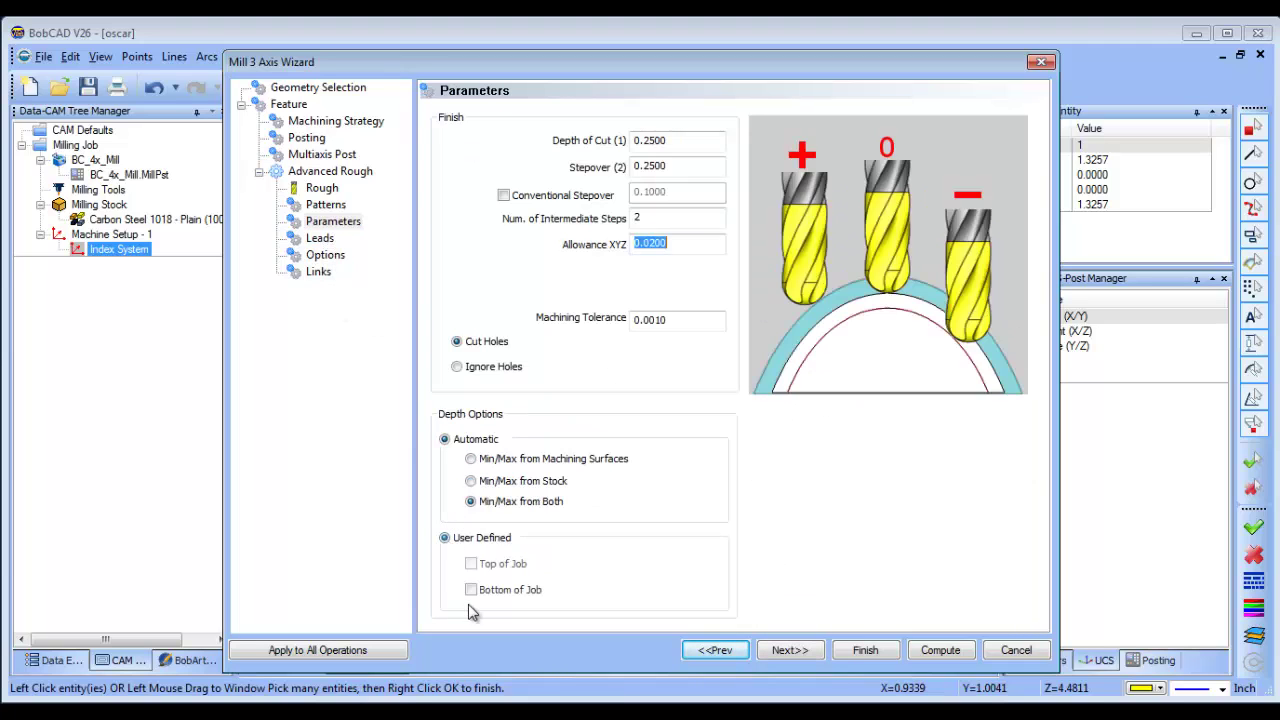
left_click(470, 589)
left_click_drag(812, 78, 697, 61)
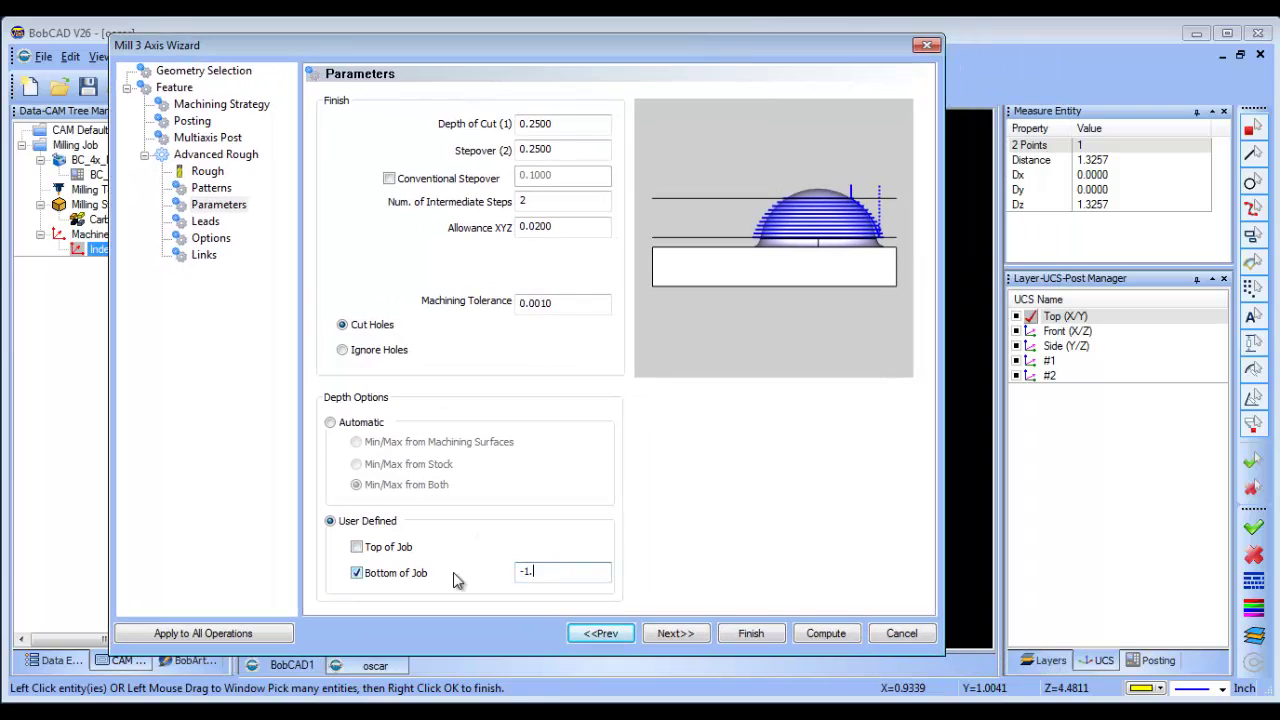
left_click(828, 634)
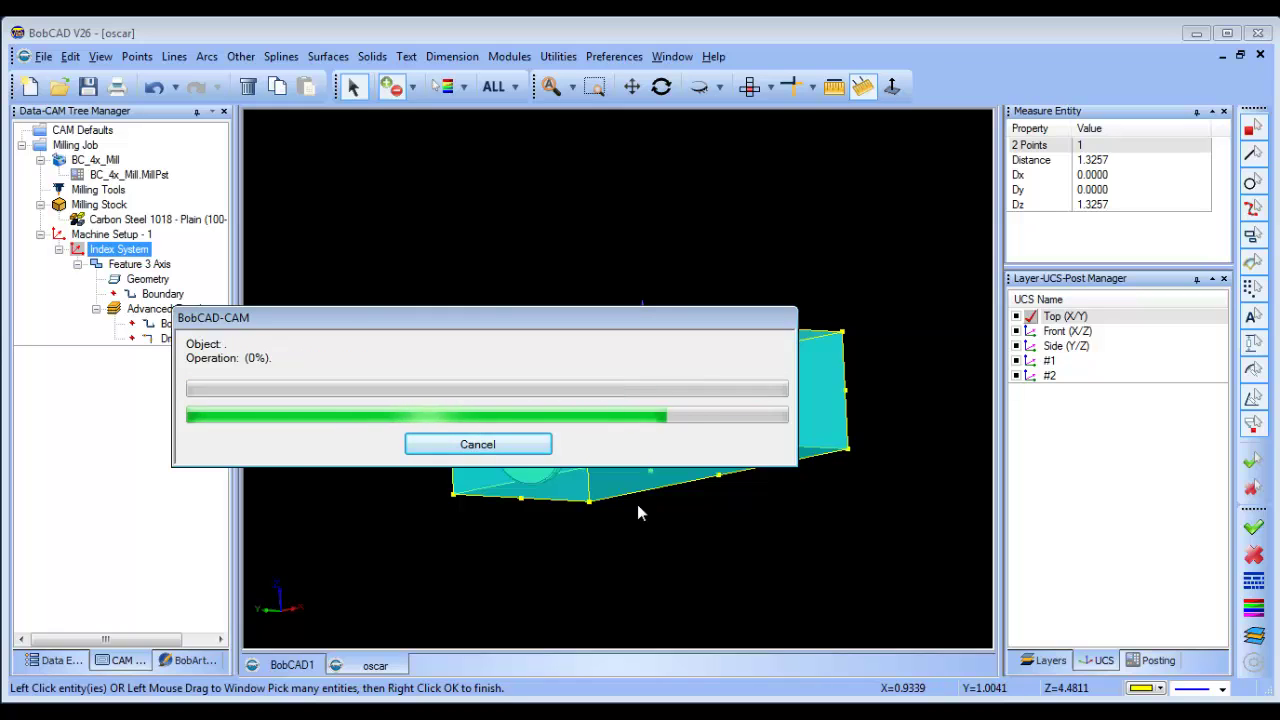
Orbit and zoom the view to inspect the green Advanced Rough passes around the statuette
middle_click_drag(637, 504, 737, 426)
scroll(735, 410, "down", 5)
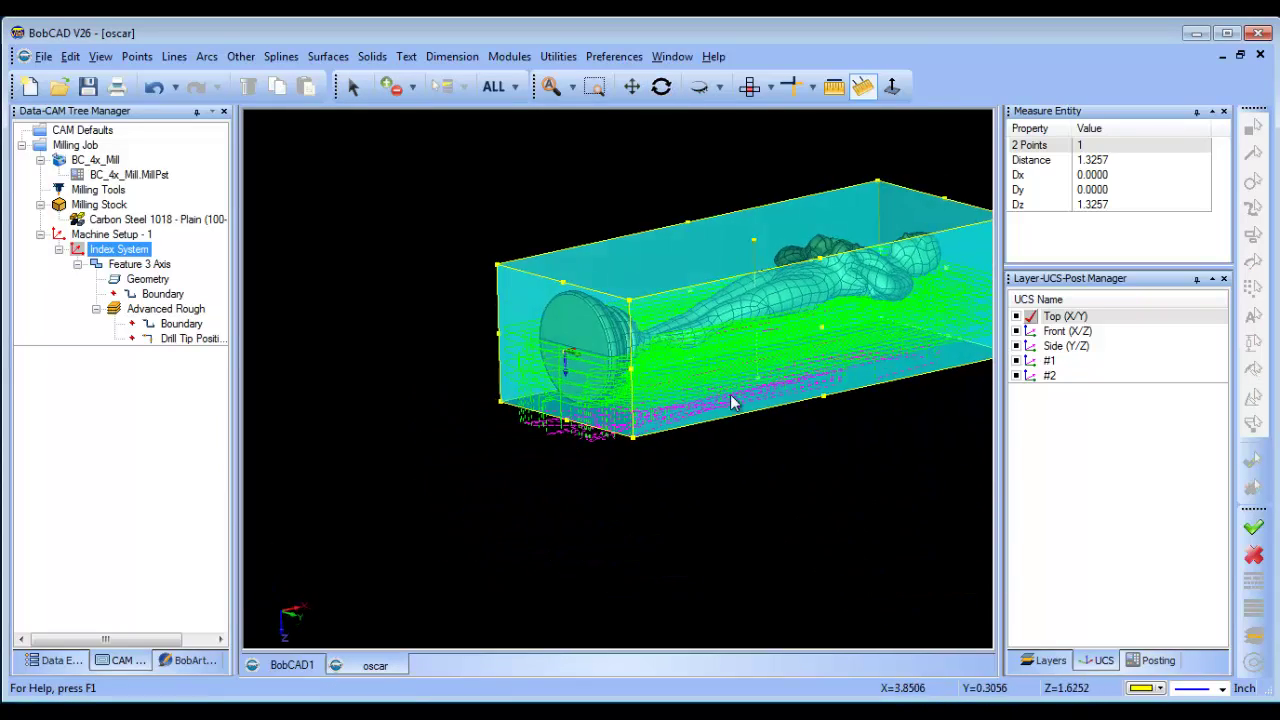
Insert a second Index System and orient it to UCS #2
left_click(59, 249)
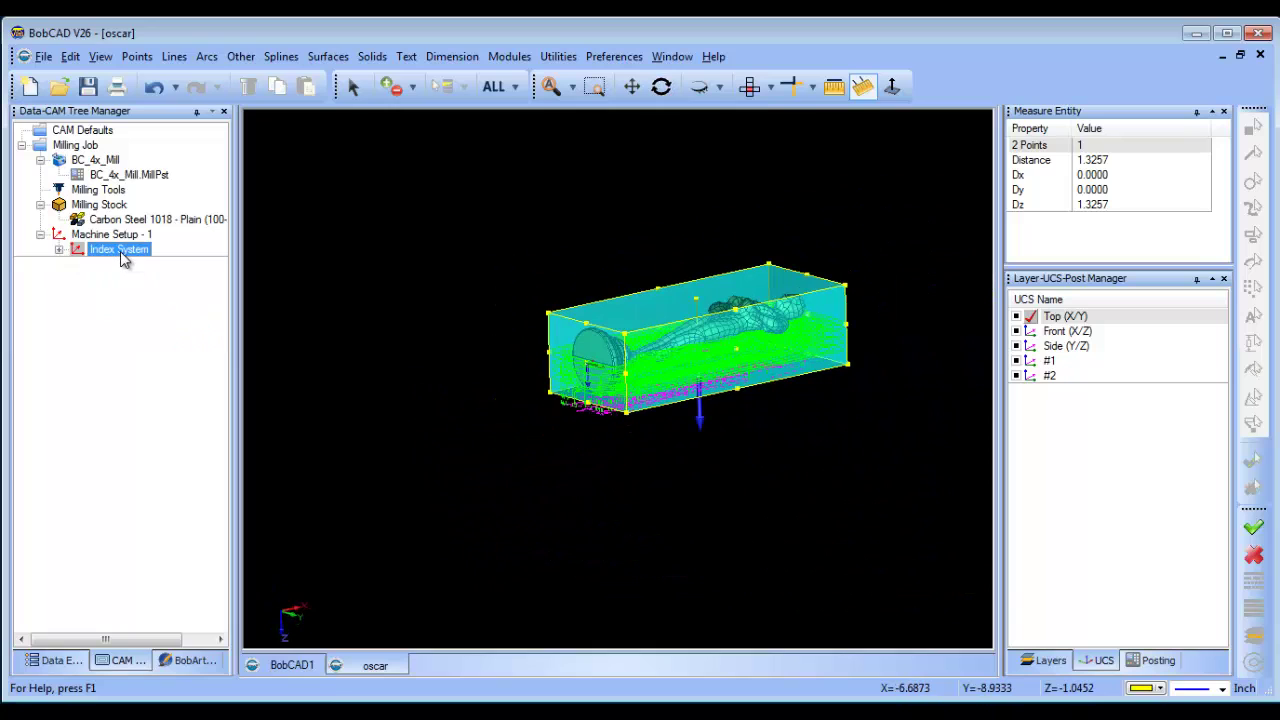
right_click(121, 251)
mouse_move(273, 560)
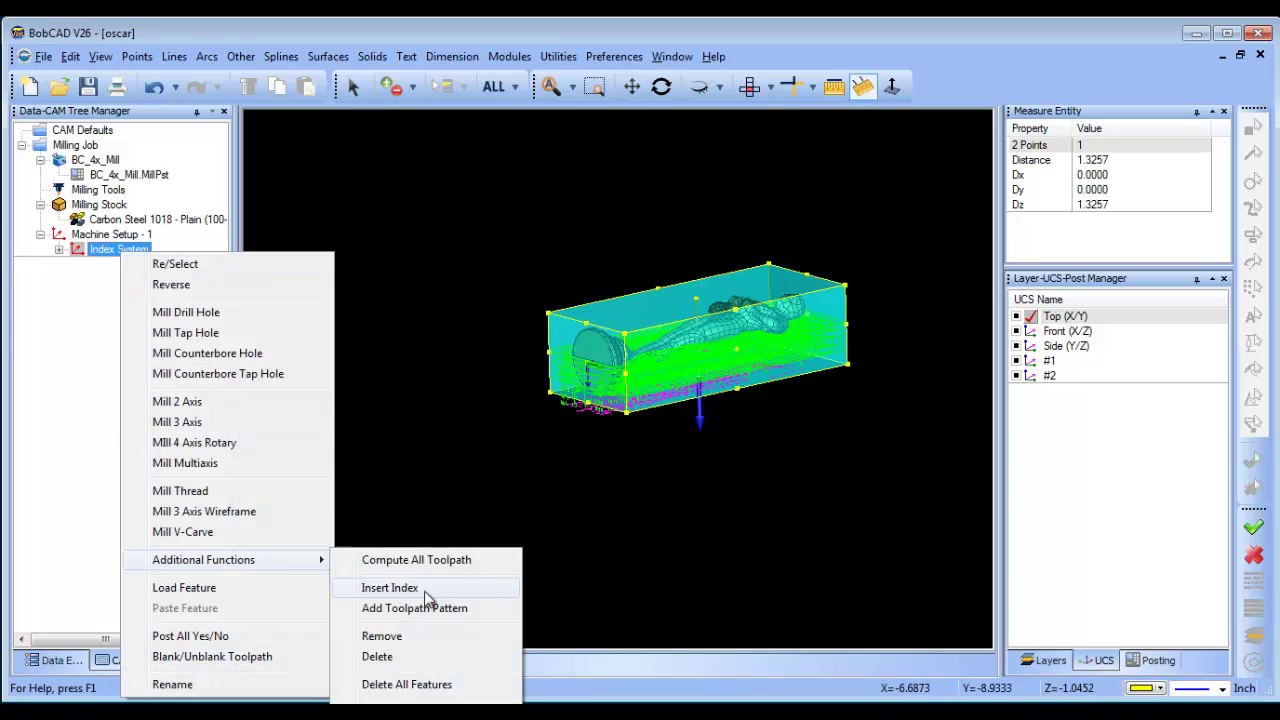
left_click(390, 587)
right_click(140, 264)
left_click(203, 280)
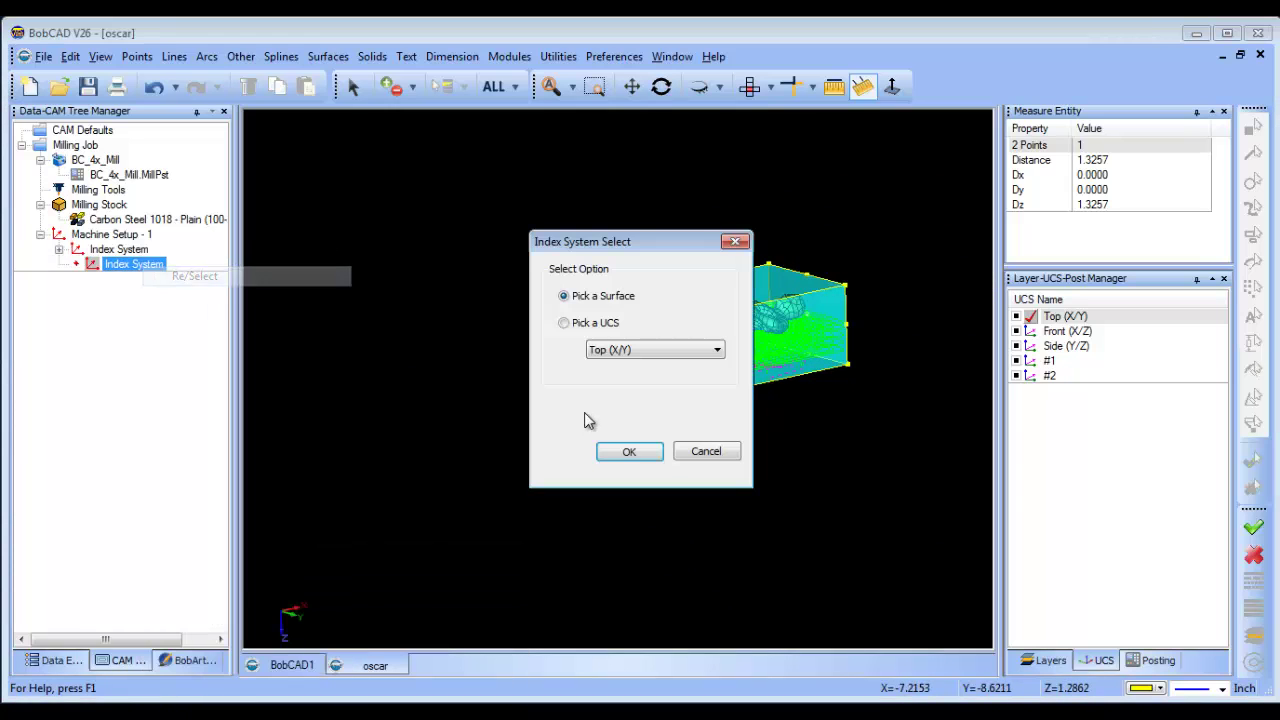
left_click(650, 352)
left_click(643, 413)
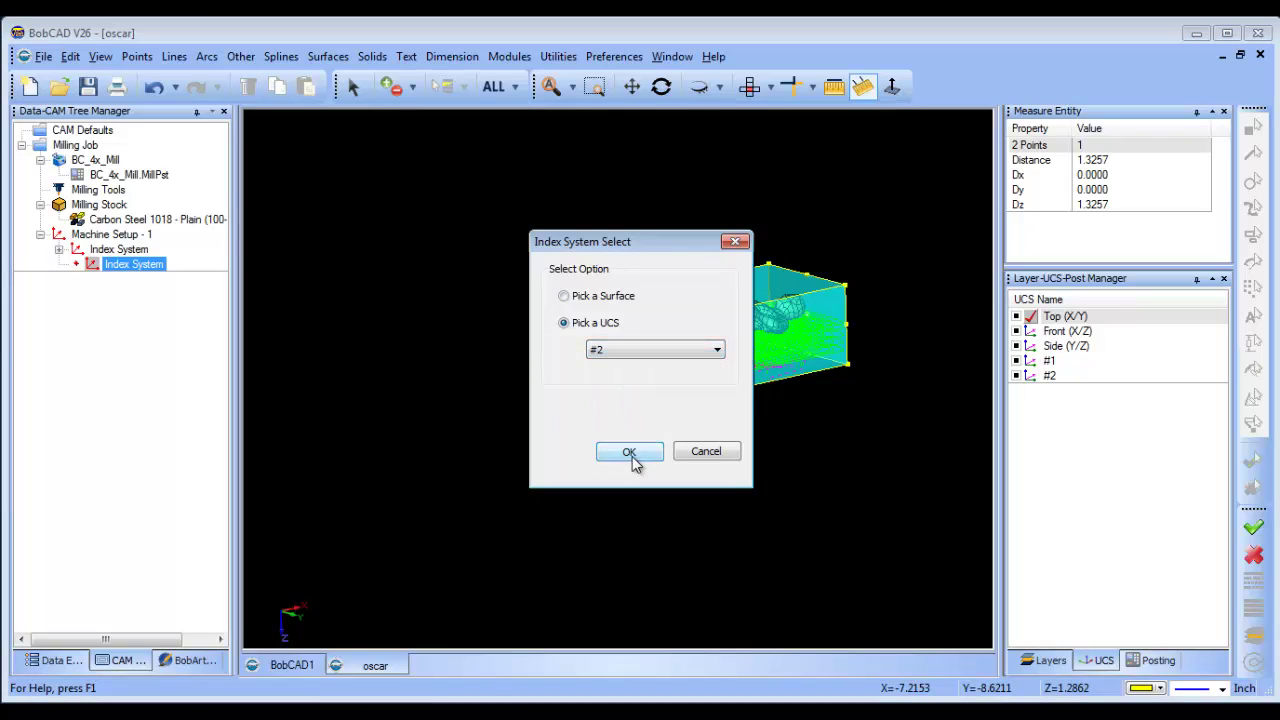
left_click(632, 455)
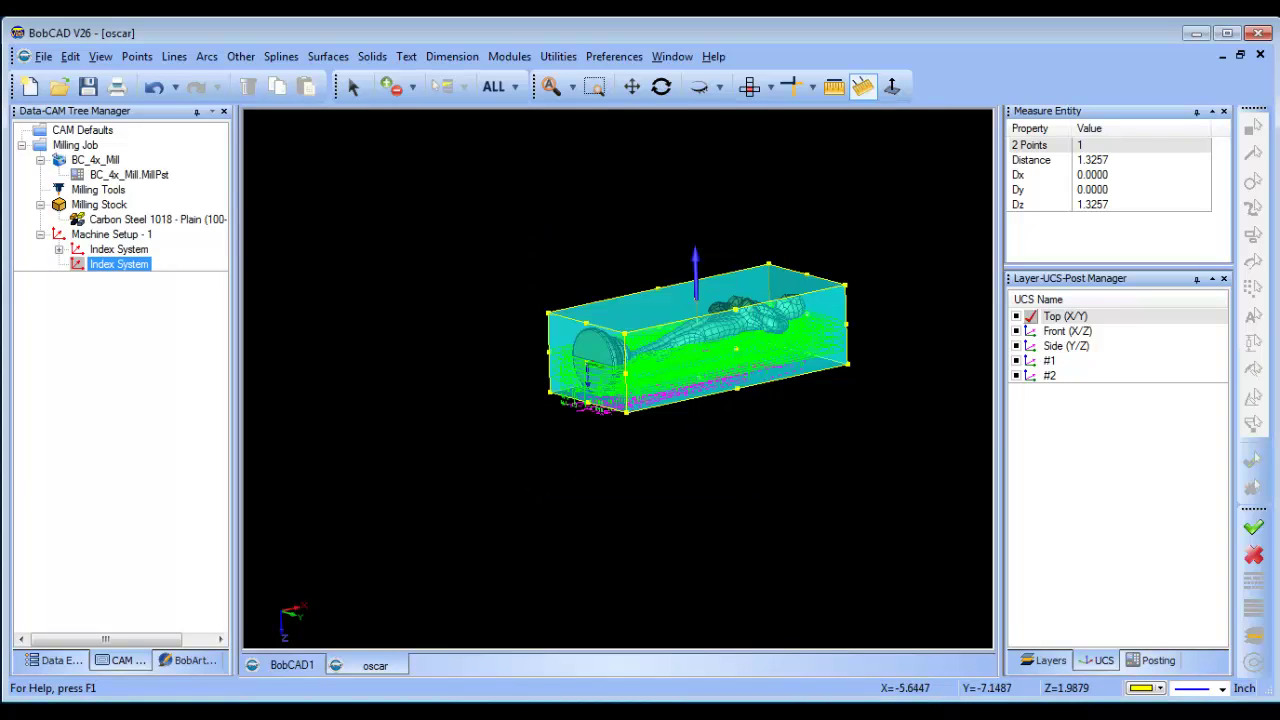
Copy Feature 3 Axis from the first Index System and paste it under the second
left_click(59, 249)
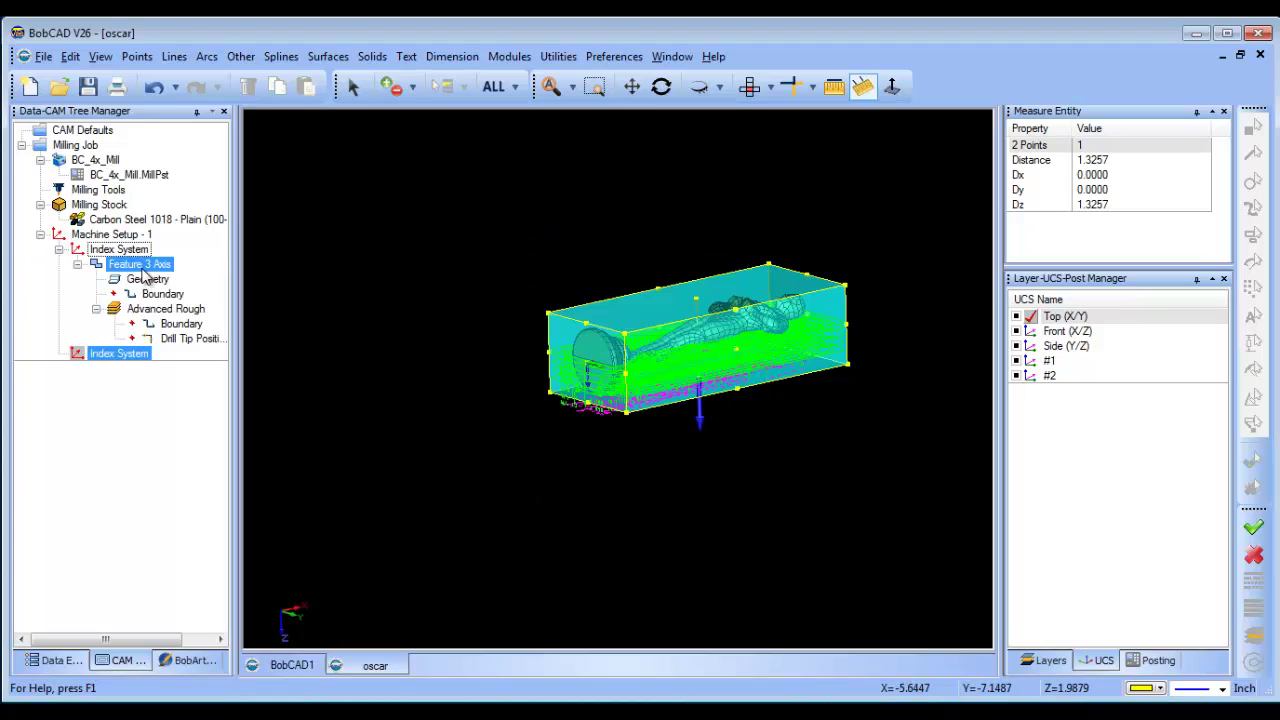
right_click(141, 268)
left_click(242, 658)
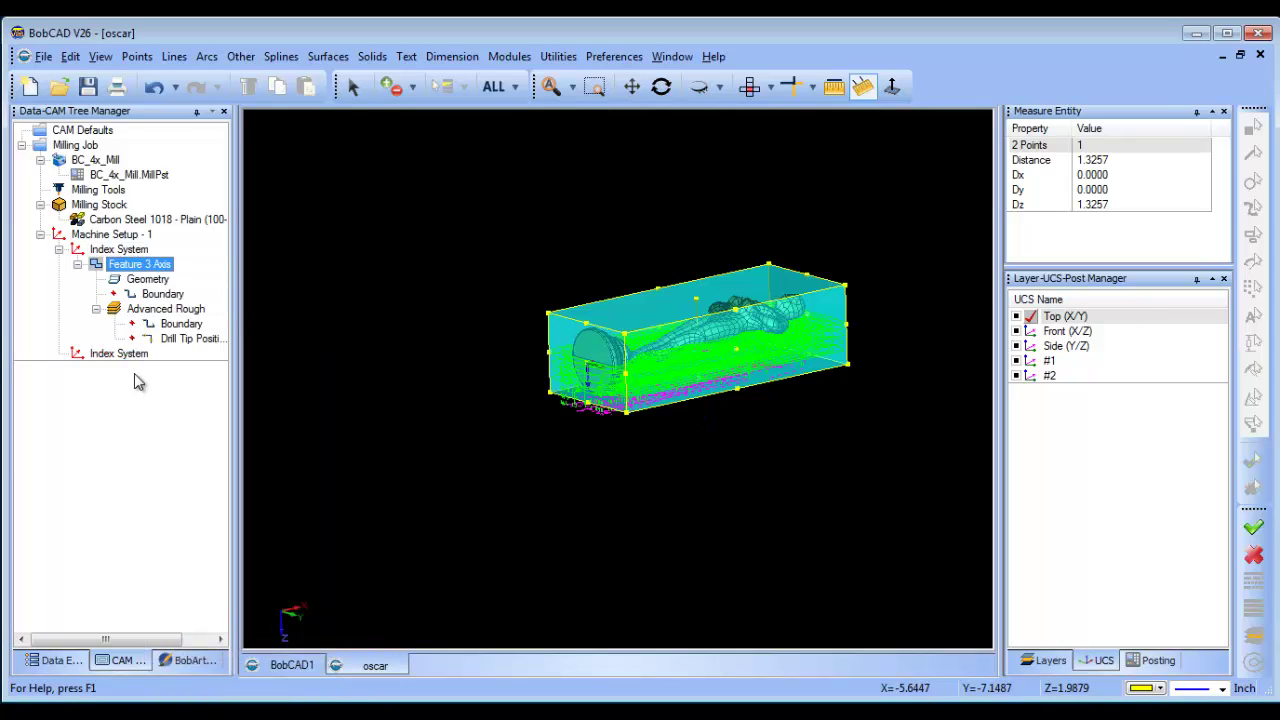
right_click(122, 352)
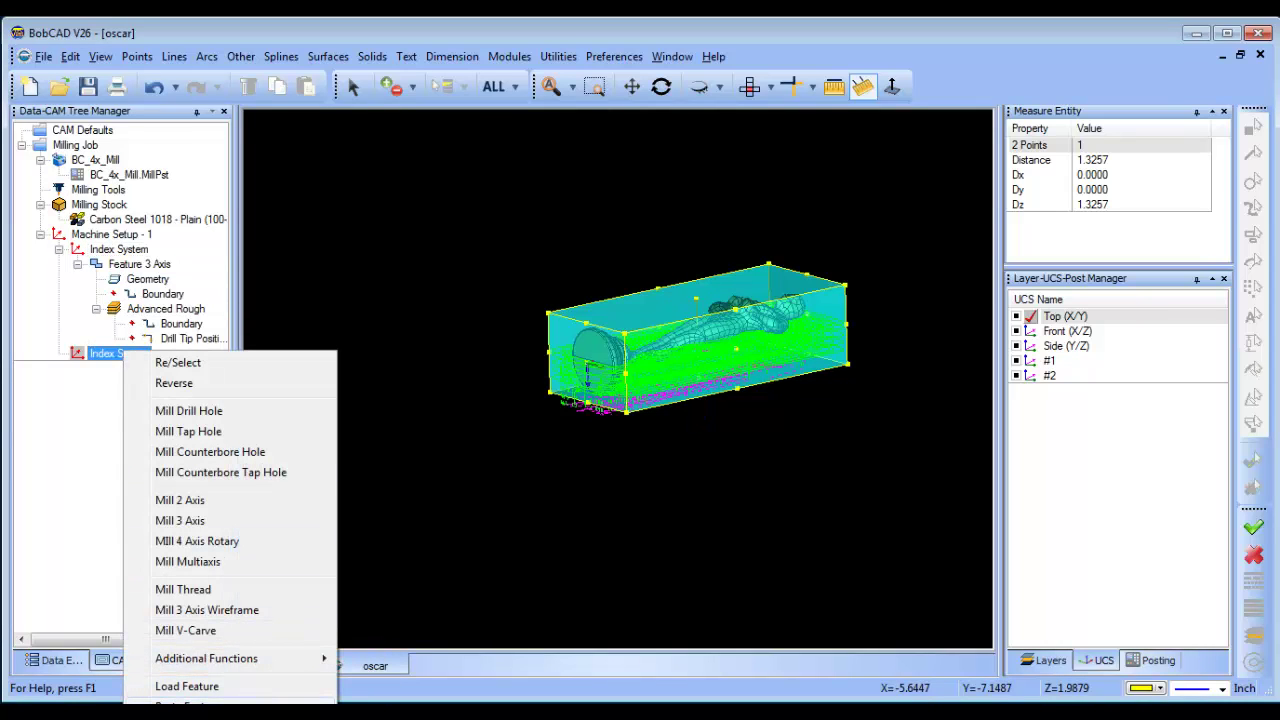
left_click(180, 706)
left_click(162, 383)
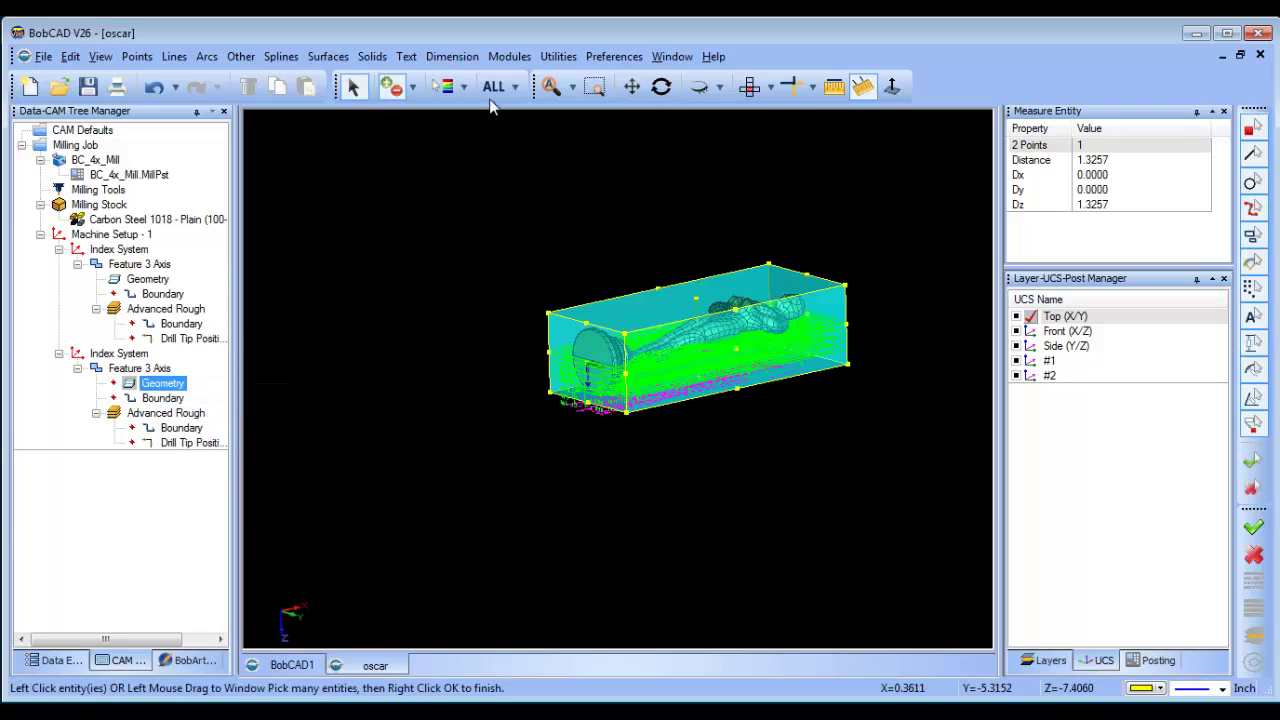
key("Escape")
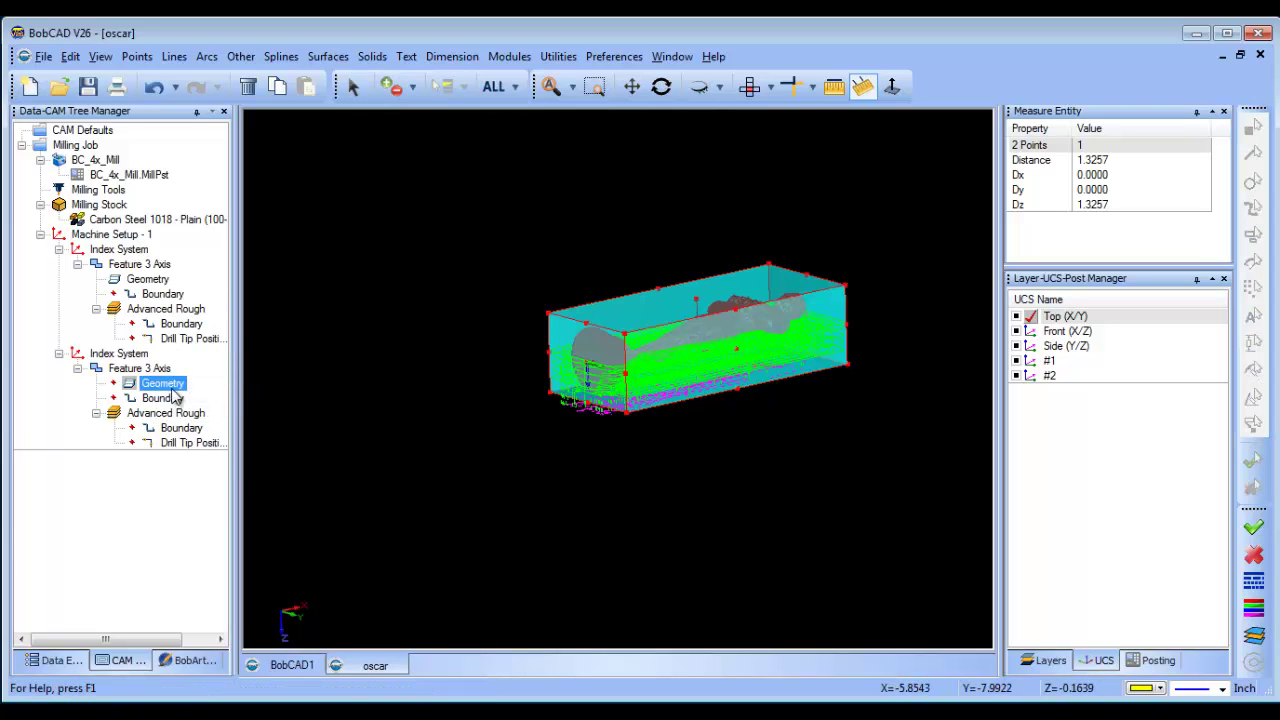
right_click(133, 368)
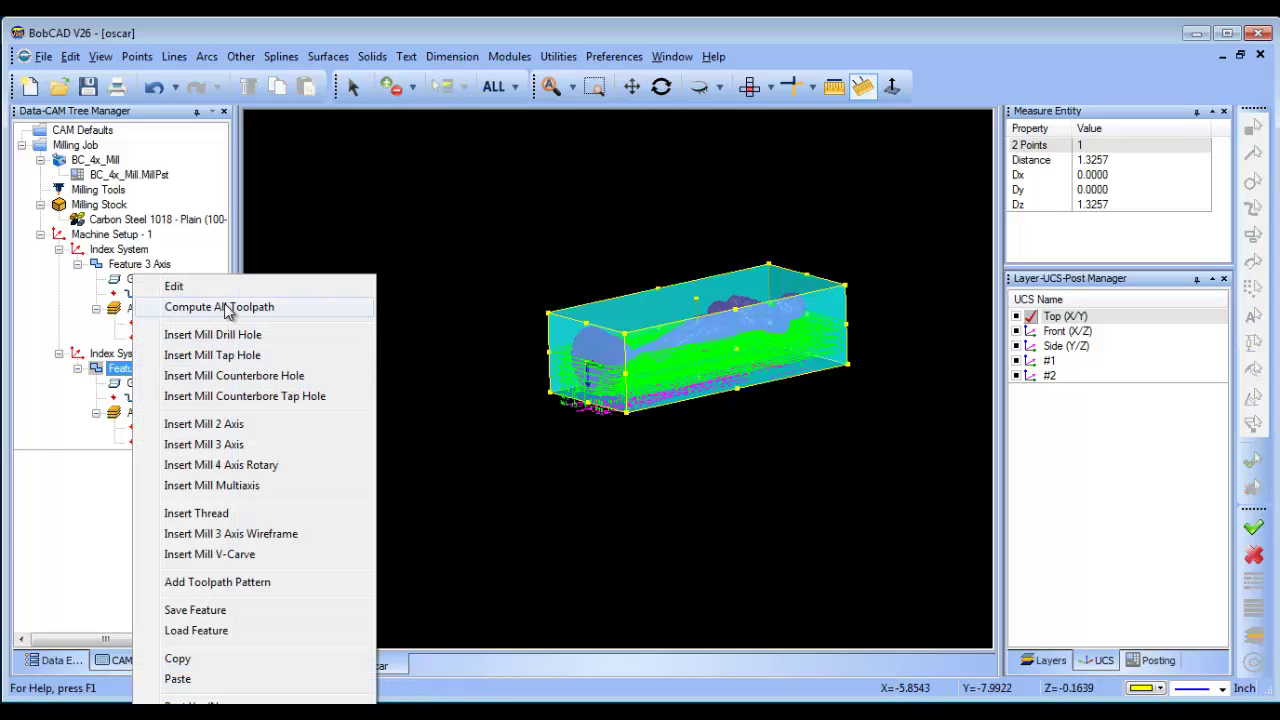
Compute all toolpaths for the pasted Feature 3 Axis and inspect the new roughing passes
left_click(226, 308)
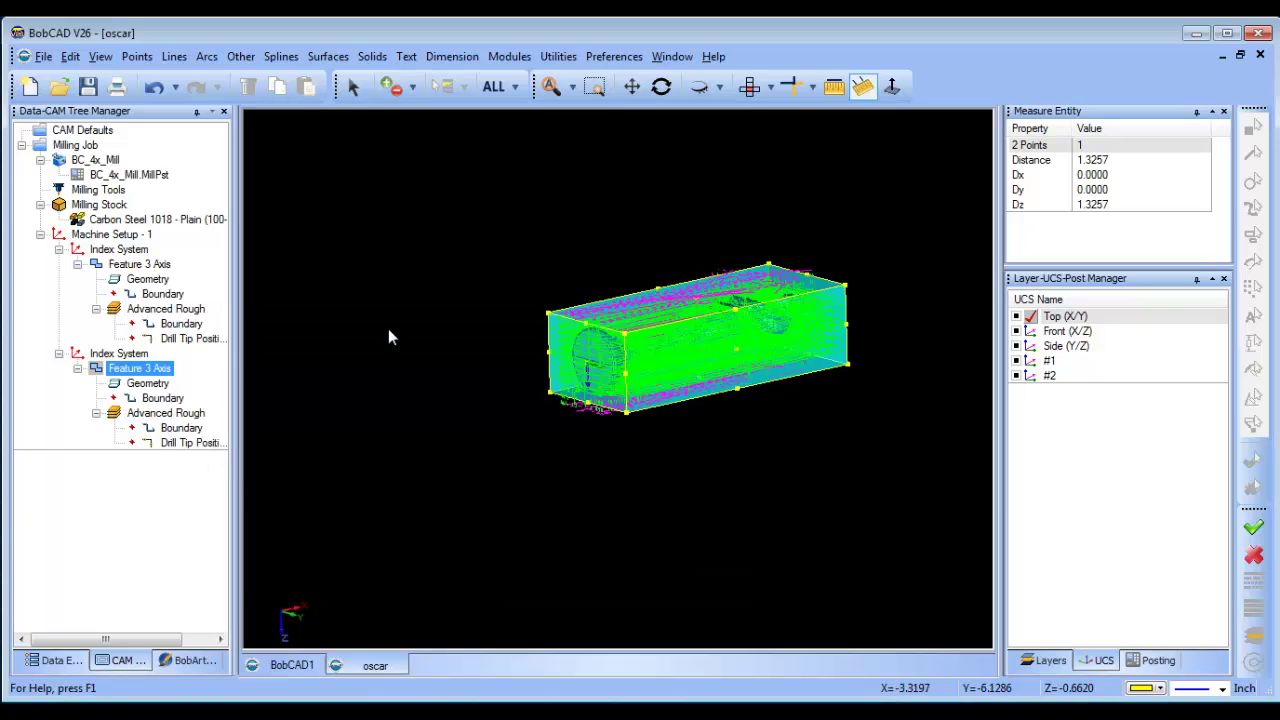
middle_click_drag(752, 432, 706, 449)
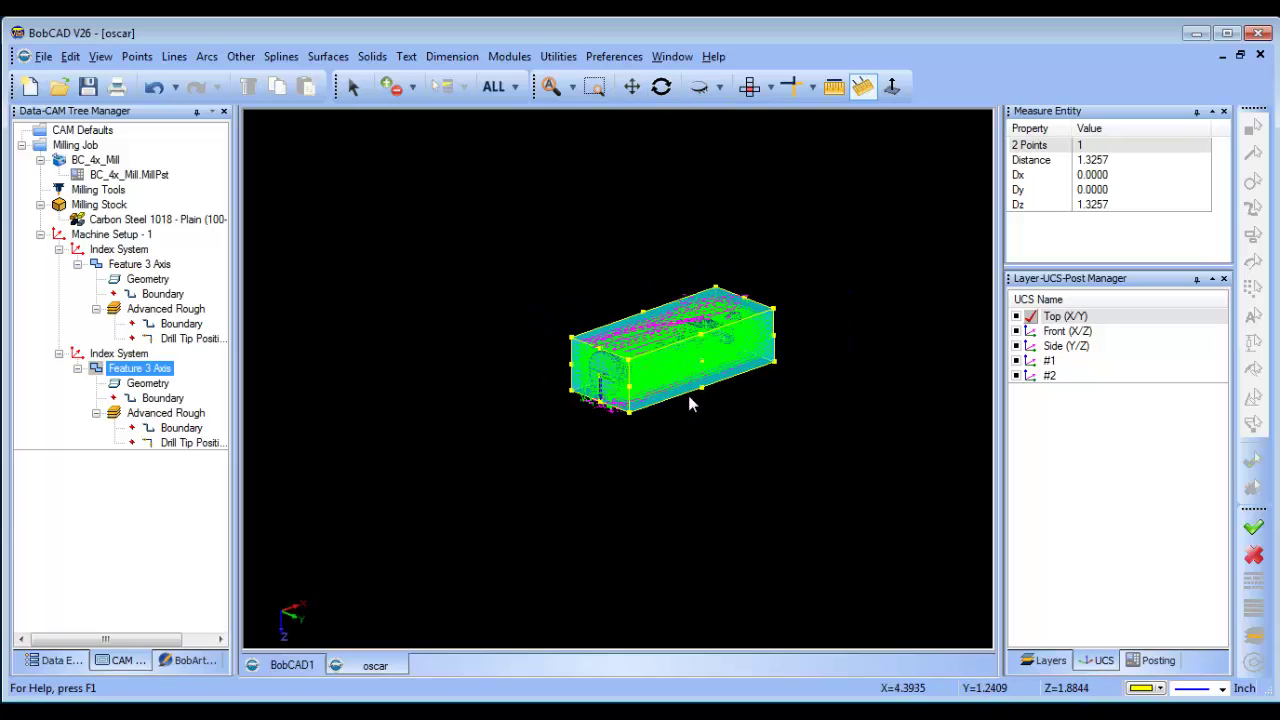
scroll(689, 396, "up", 3)
left_click(147, 279)
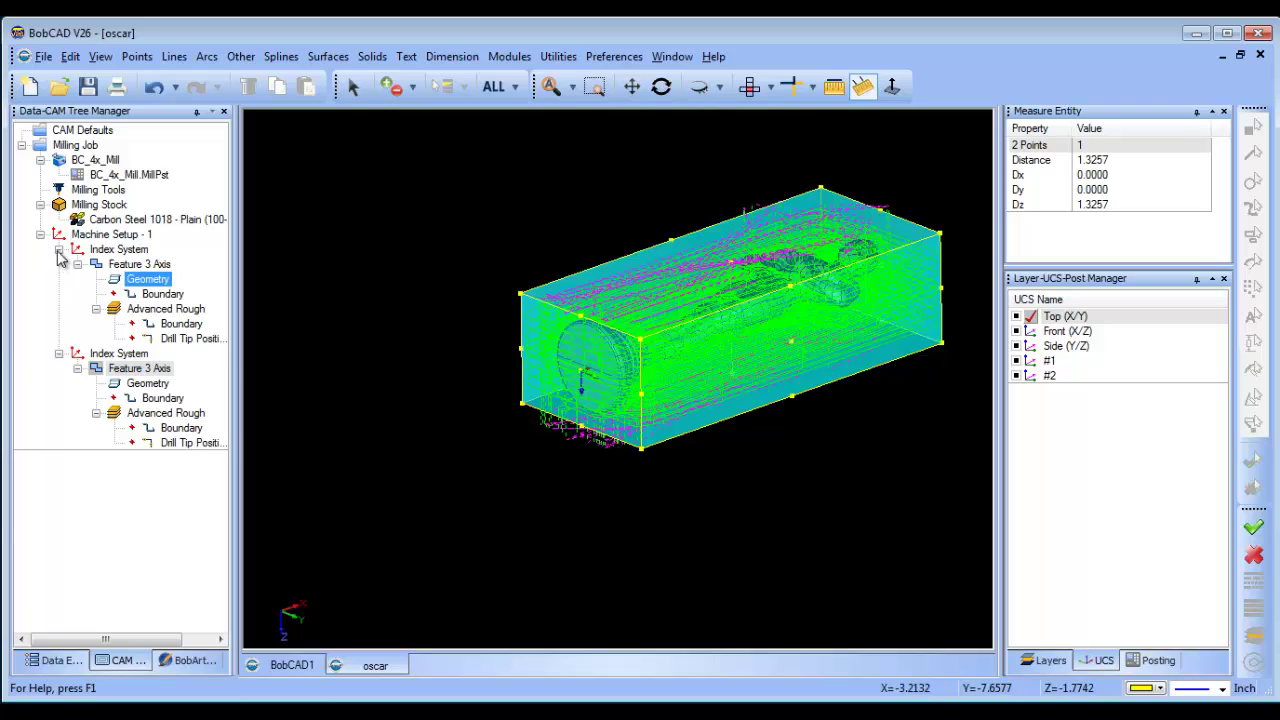
left_click(58, 249)
left_click(58, 264)
left_click(58, 249)
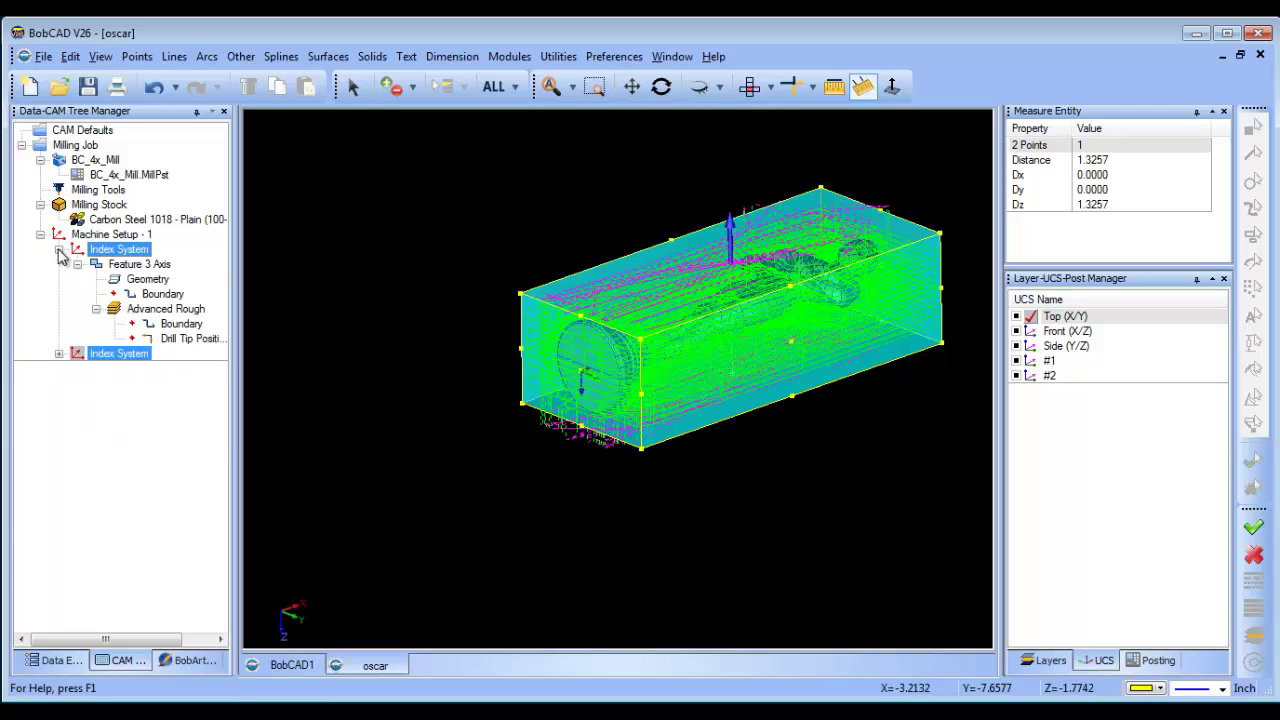
Start a Mill 4 Axis Rotary feature on the first Index System with the part geometry selected
right_click(131, 254)
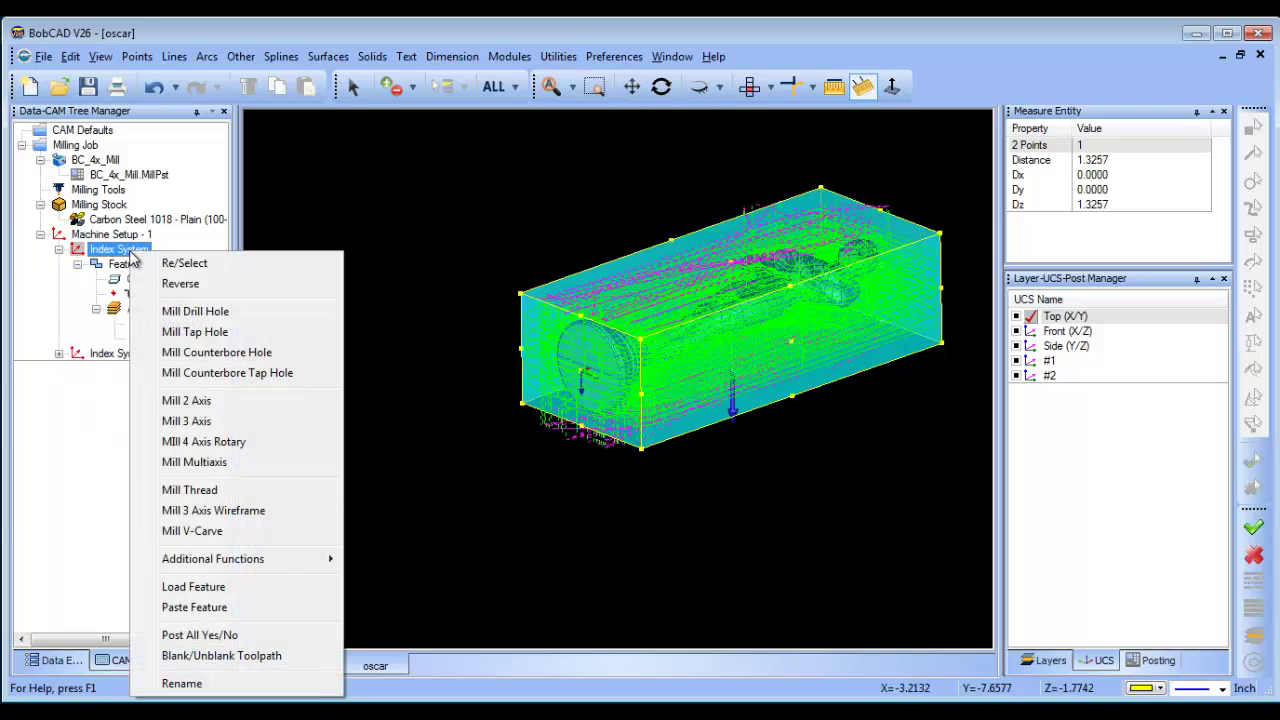
left_click(268, 446)
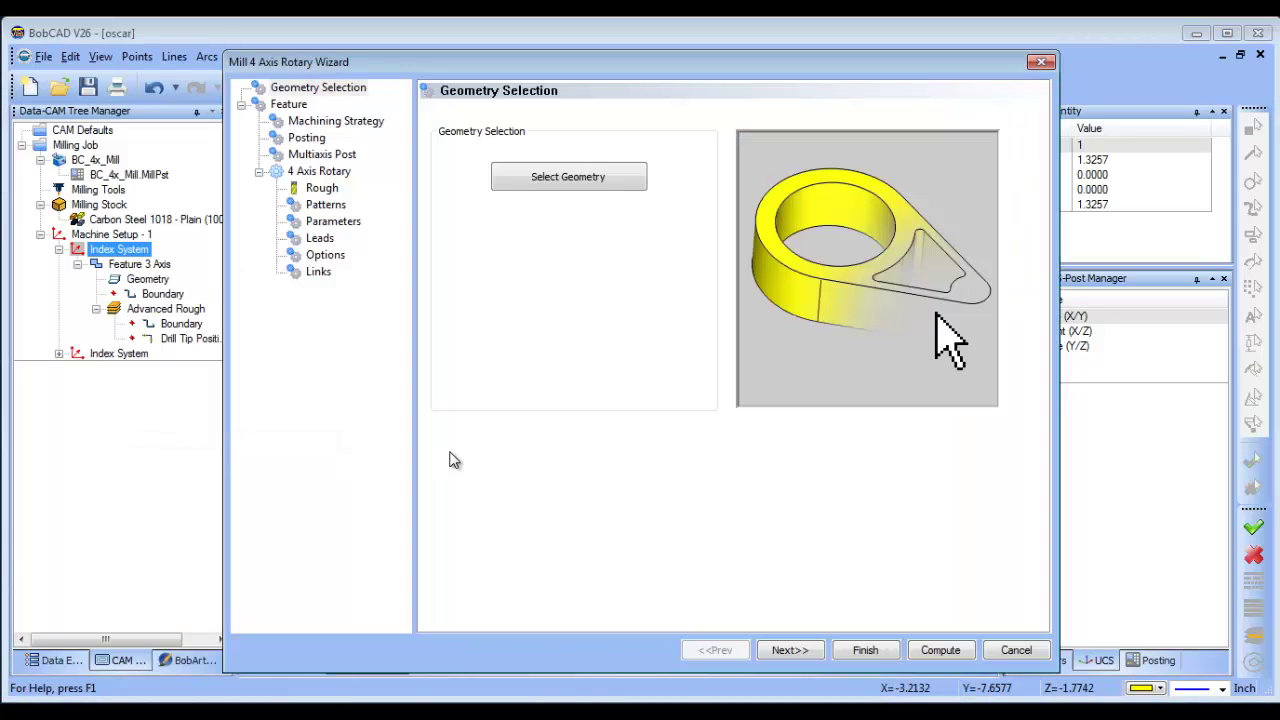
left_click(543, 173)
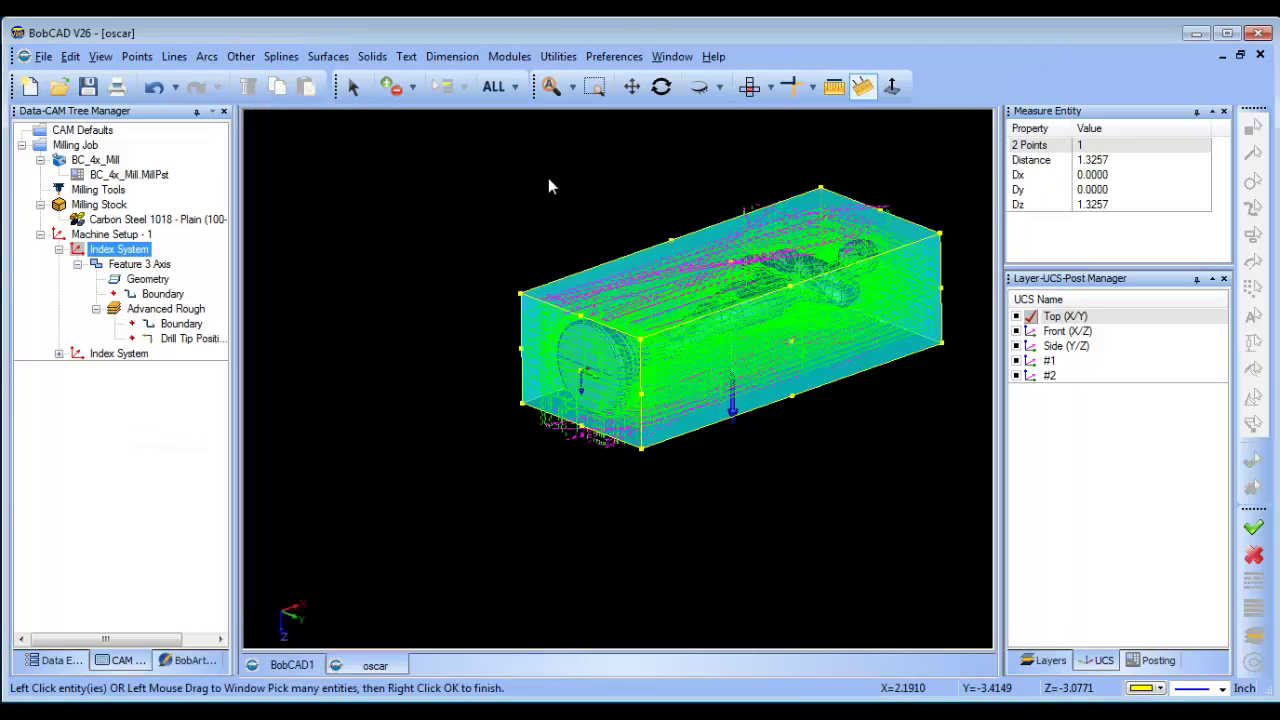
right_click(491, 232)
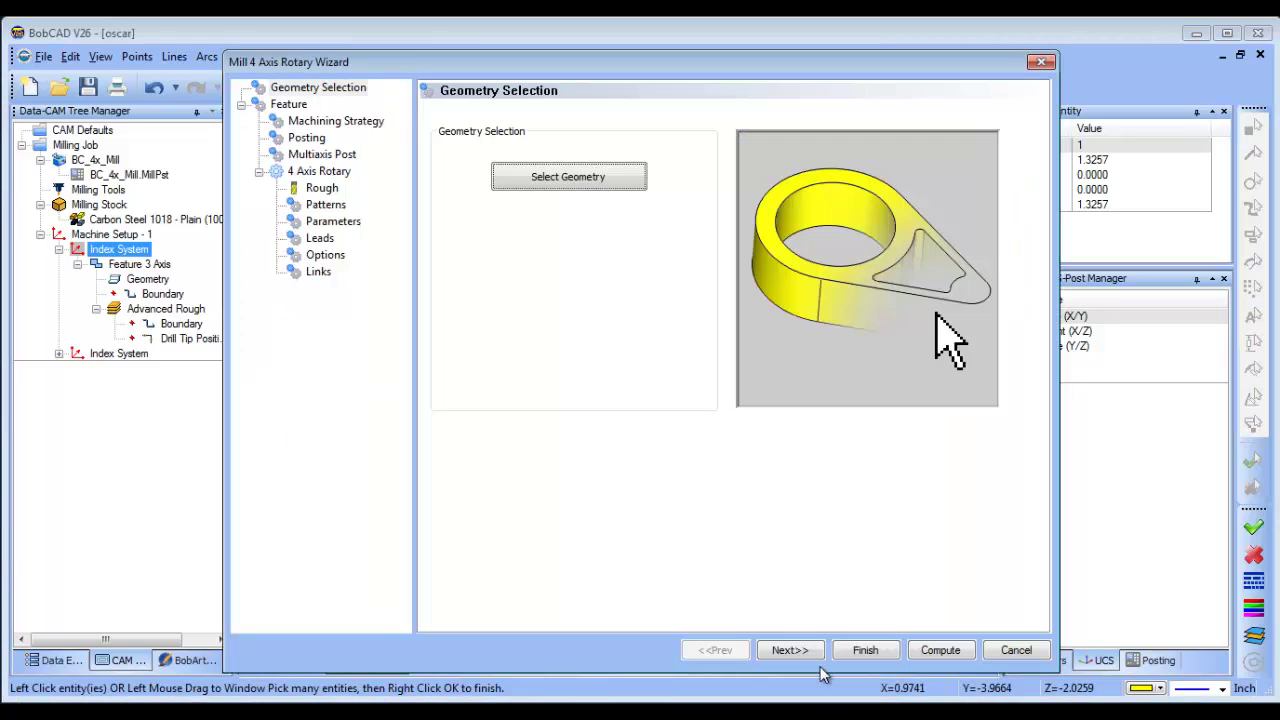
left_click(790, 650)
Set the rough tool to 0.375 diameter and 0.1875 corner radius, keeping the Along pattern
left_click(312, 190)
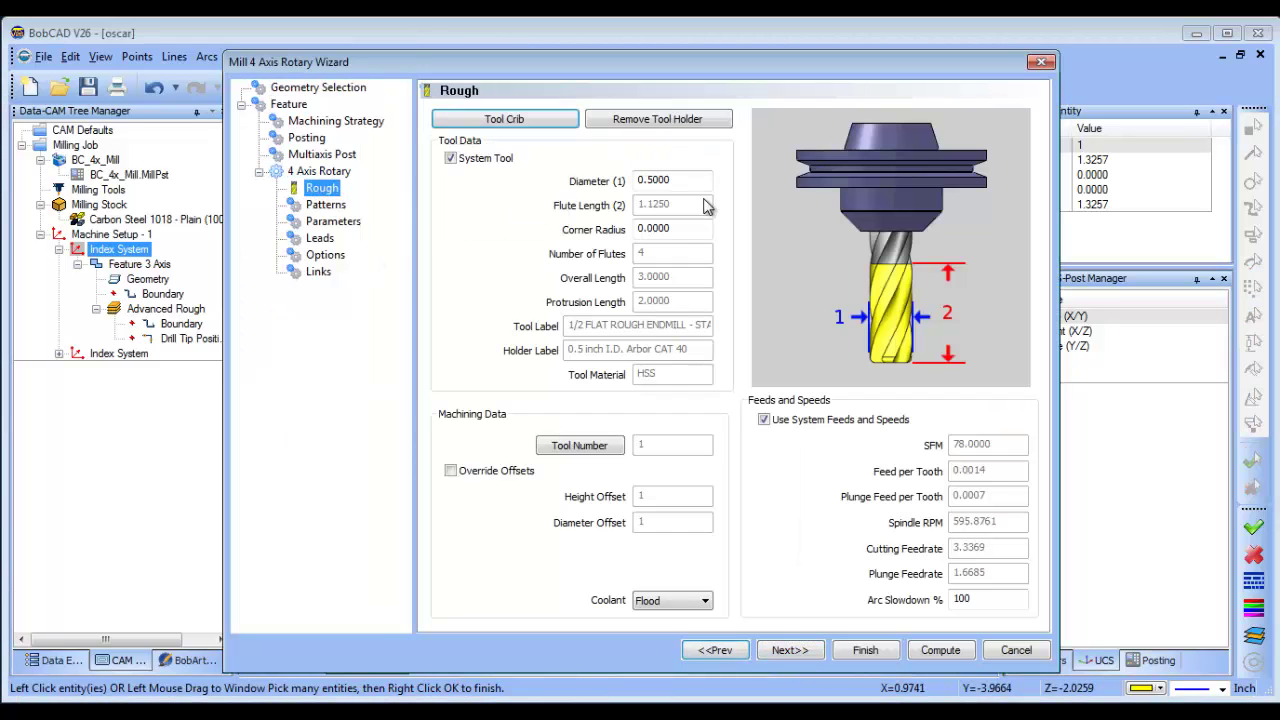
left_click(686, 180)
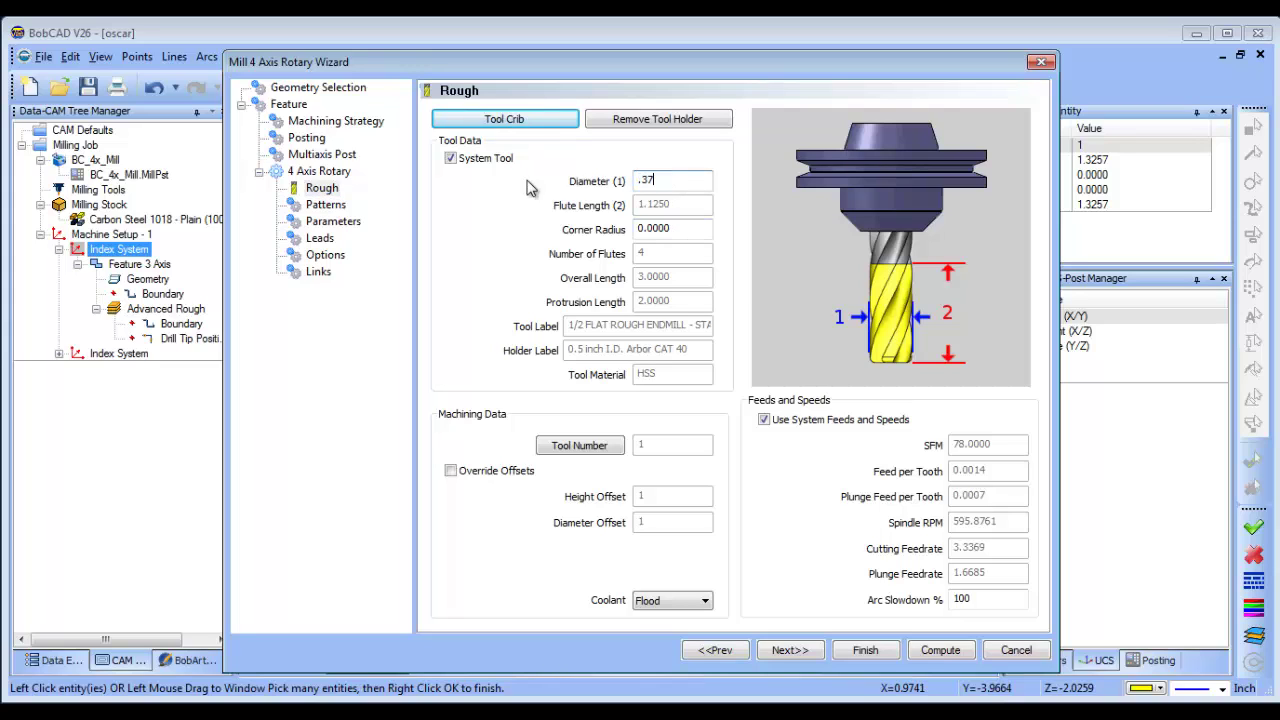
key("Tab")
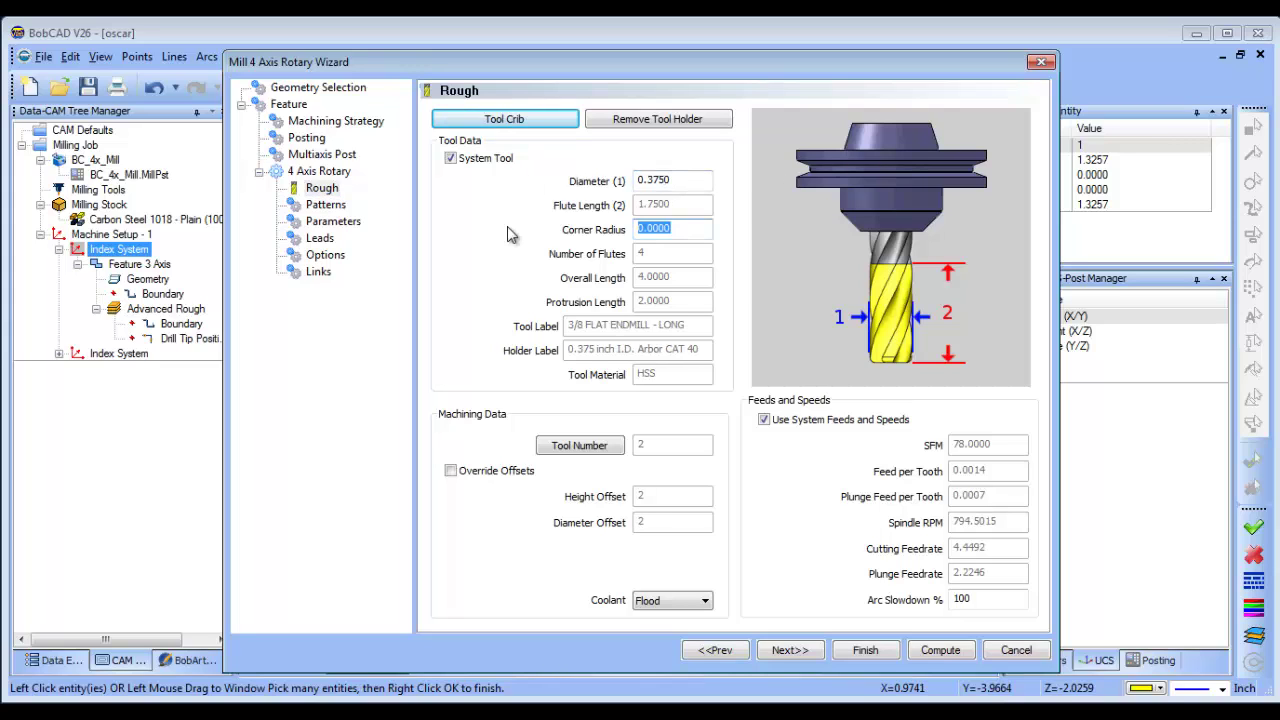
left_click(325, 204)
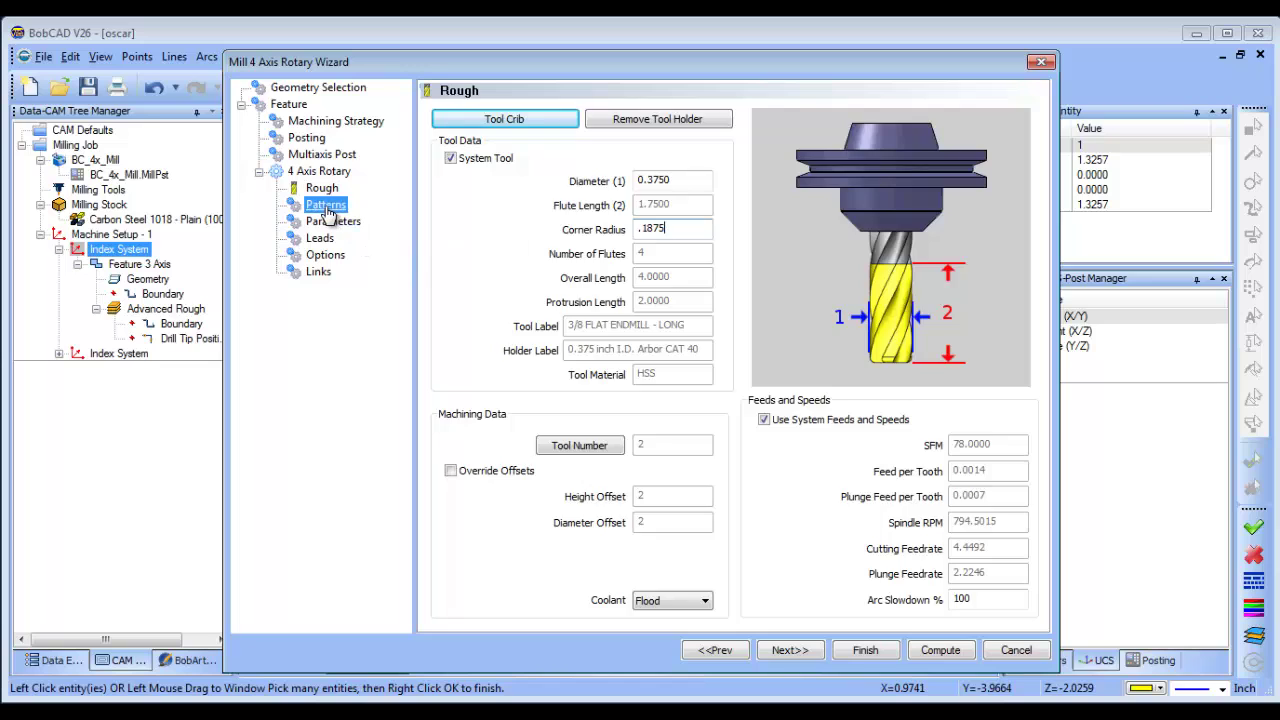
left_click(676, 150)
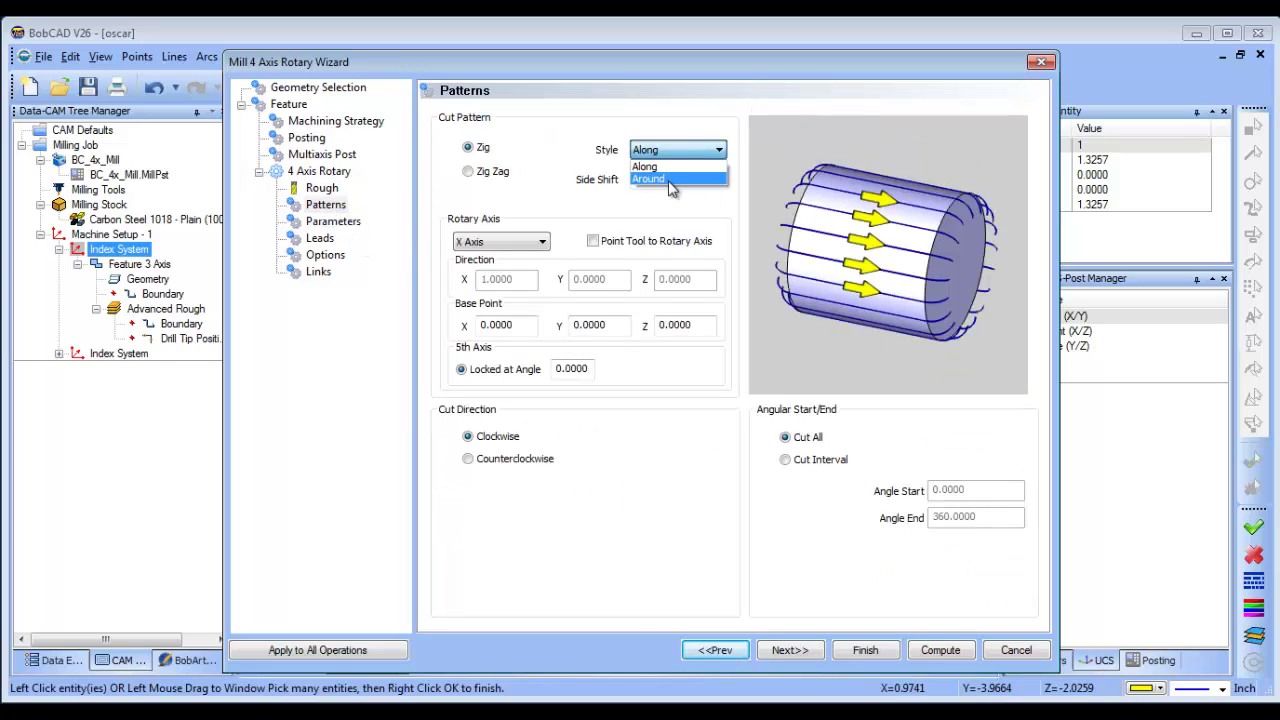
key("Escape")
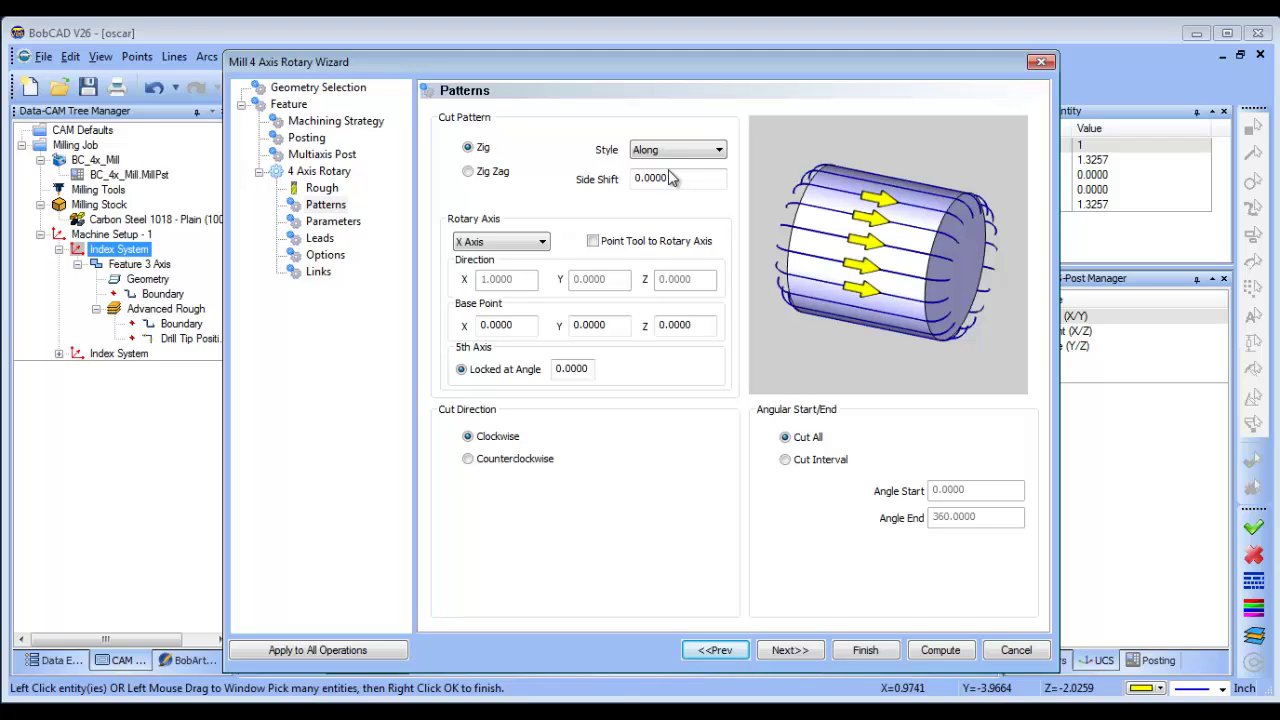
Set the rotary axis Base Point Z to -1.3257
left_click_drag(632, 67, 512, 46)
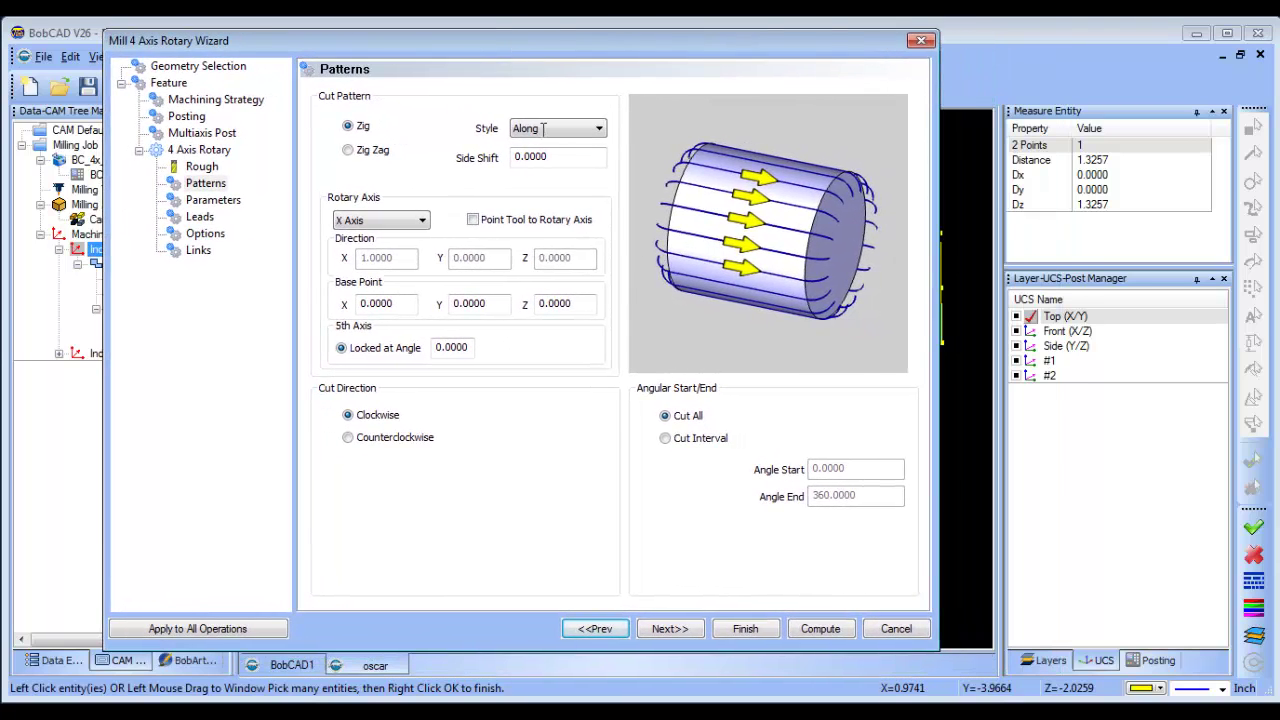
left_click(576, 305)
type("-1.3257")
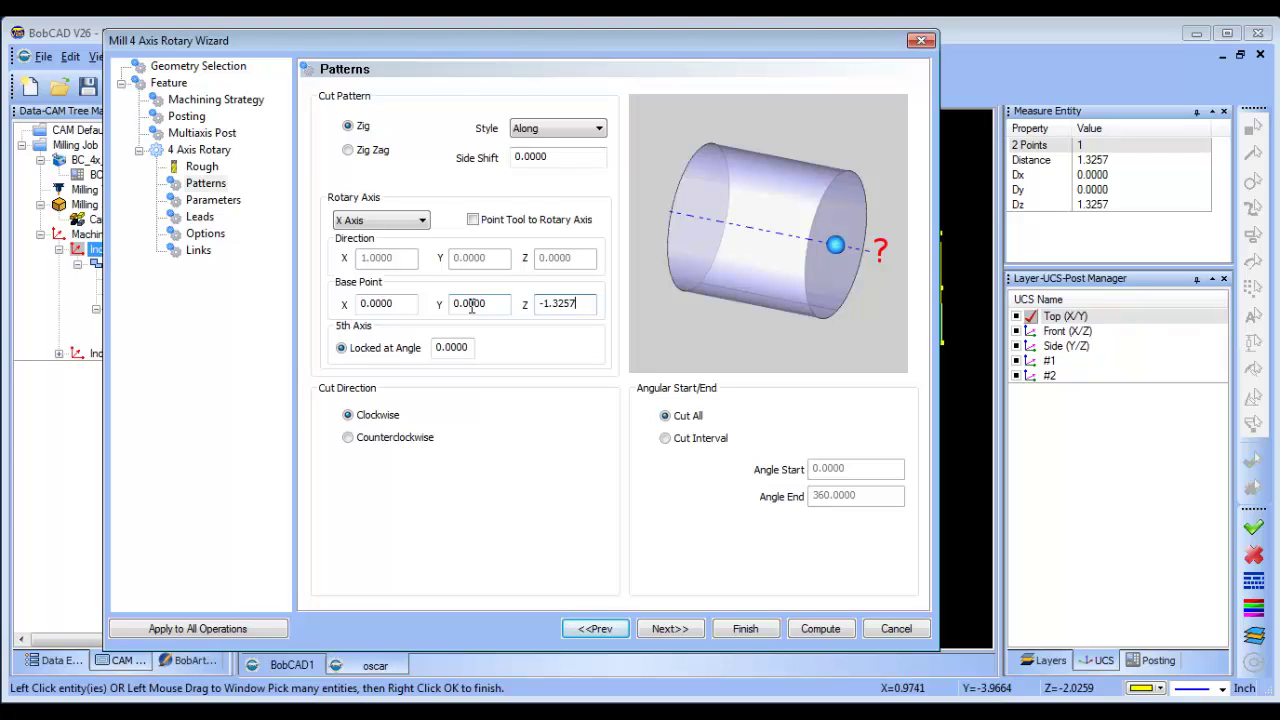
Set machining tolerance to 0.001 and compute the 4 Axis Rotary toolpath
left_click(670, 629)
left_click_drag(560, 209, 452, 217)
type(".001")
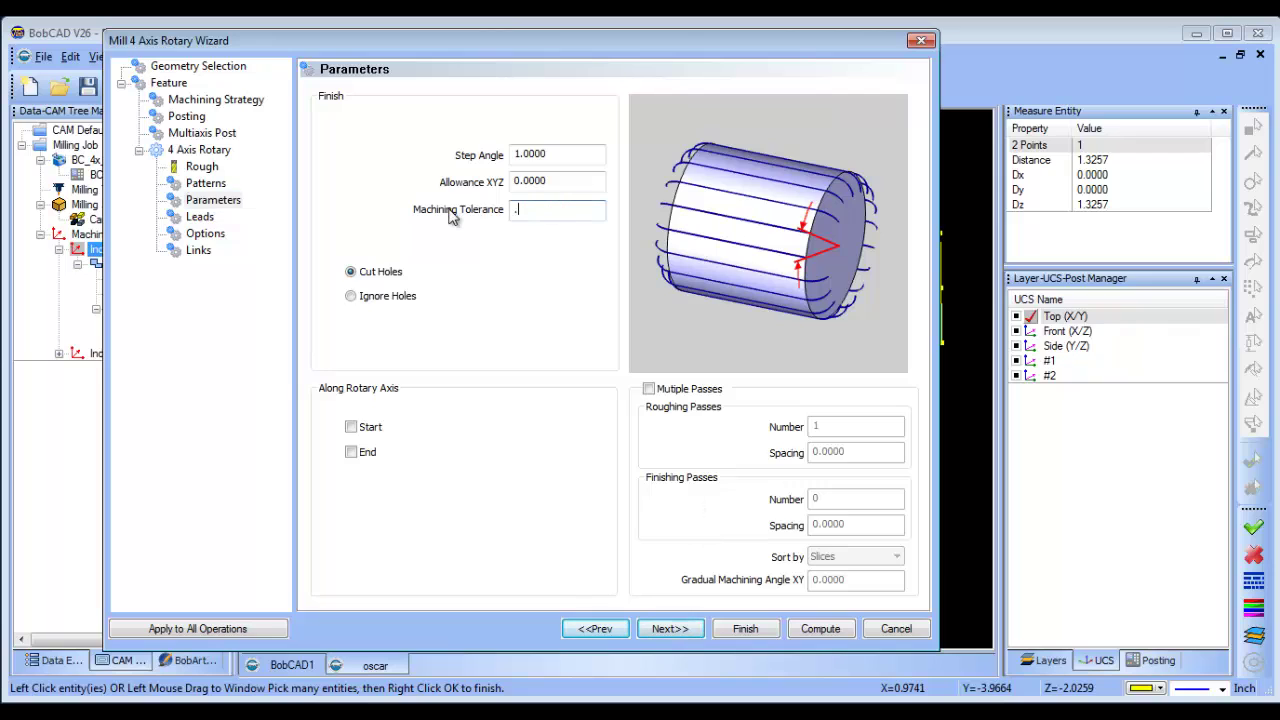
left_click(818, 629)
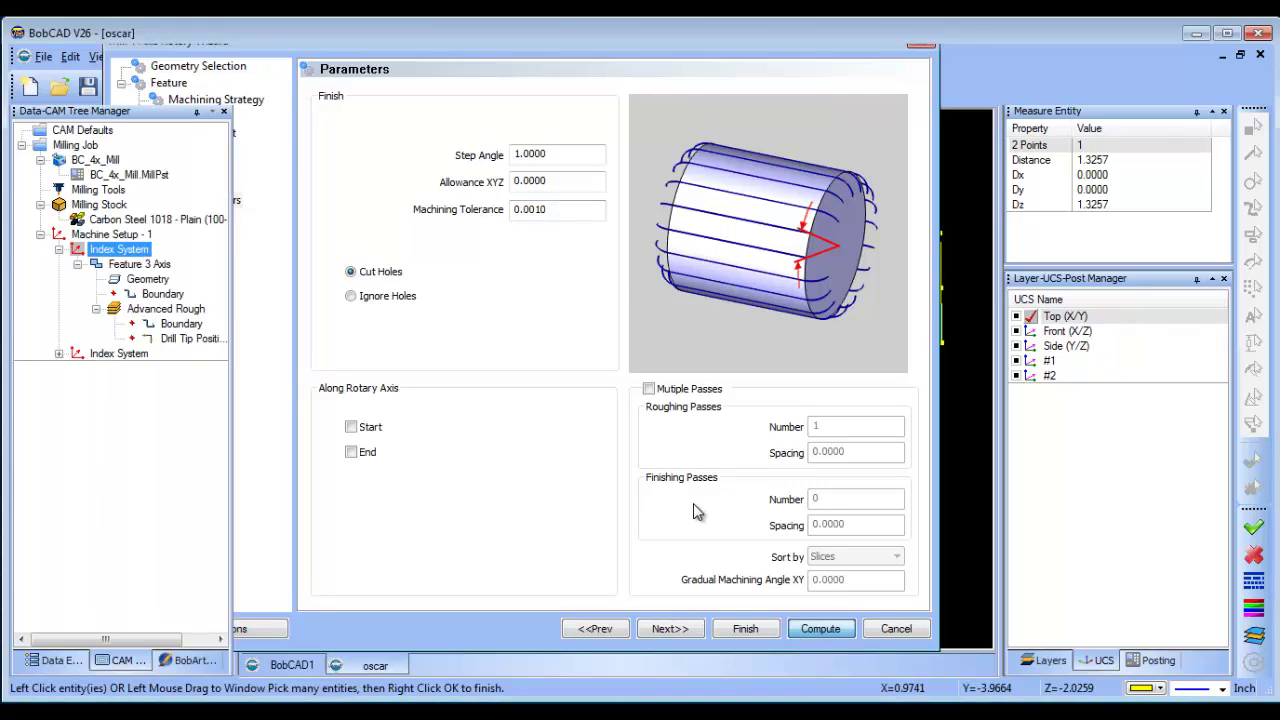